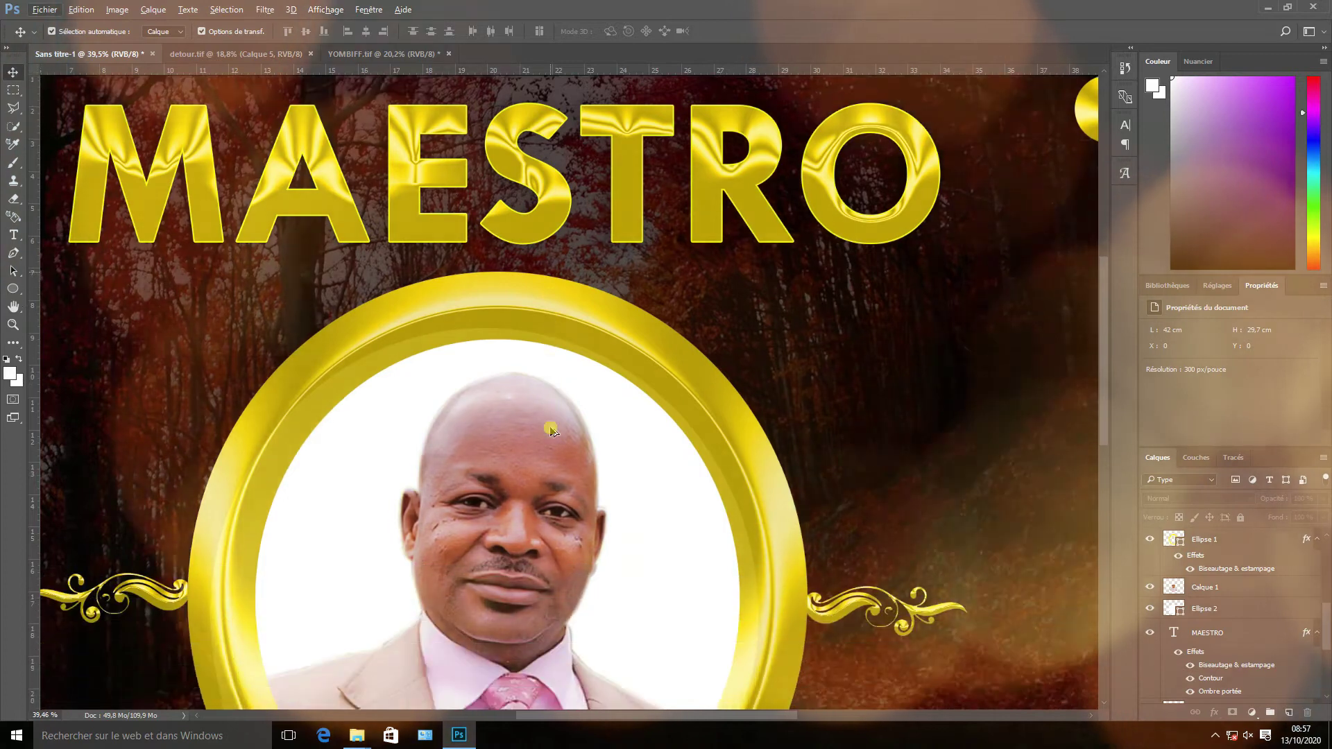
scroll(551, 432, down, 5)
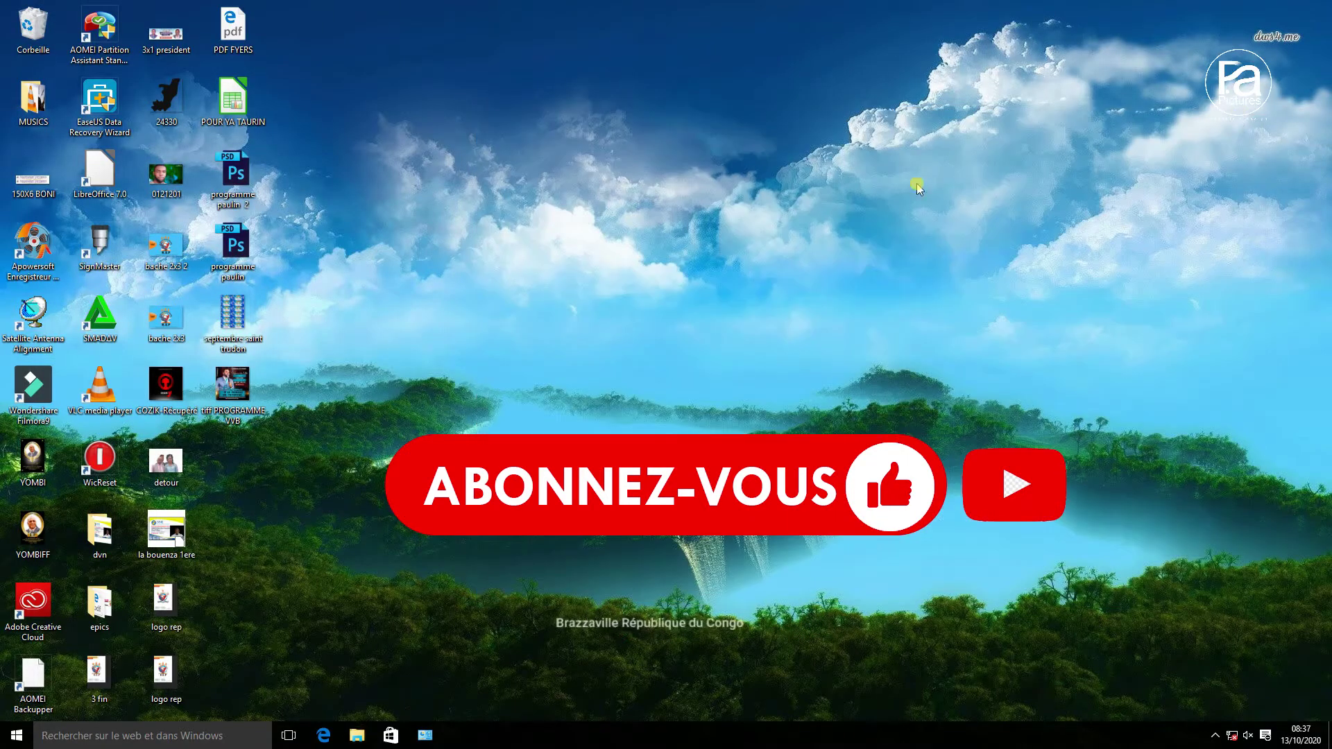
Step: Launch Photoshop and create a new A3 document in landscape orientation, 420 x 297 mm at 300 pixels per inch
click(17, 735)
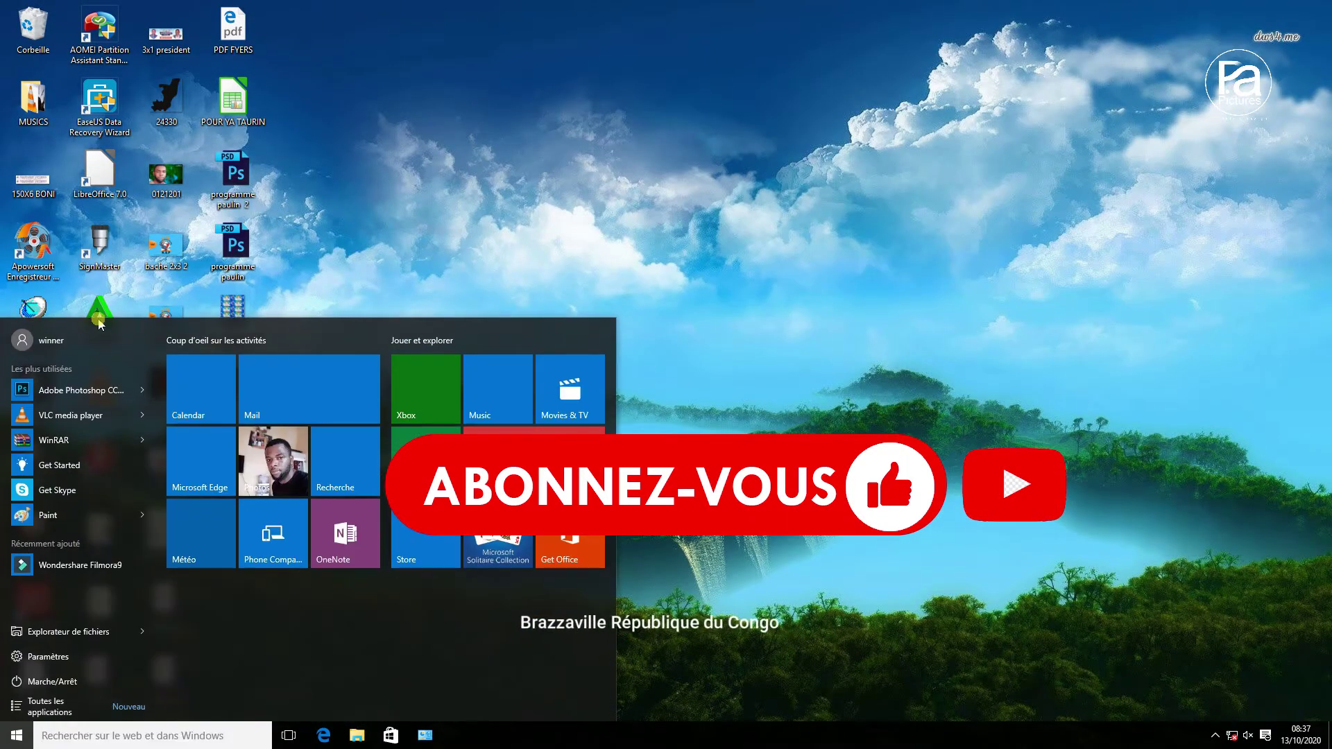
click(48, 400)
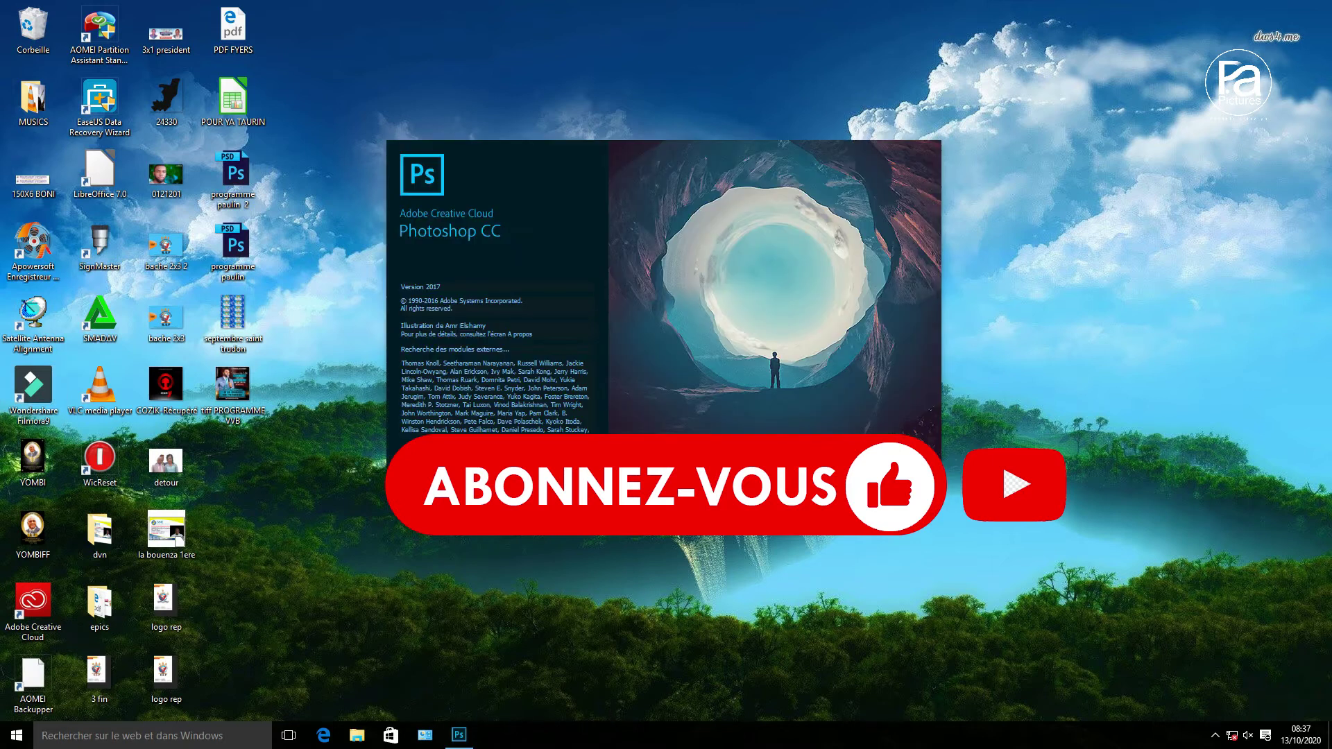
click(45, 9)
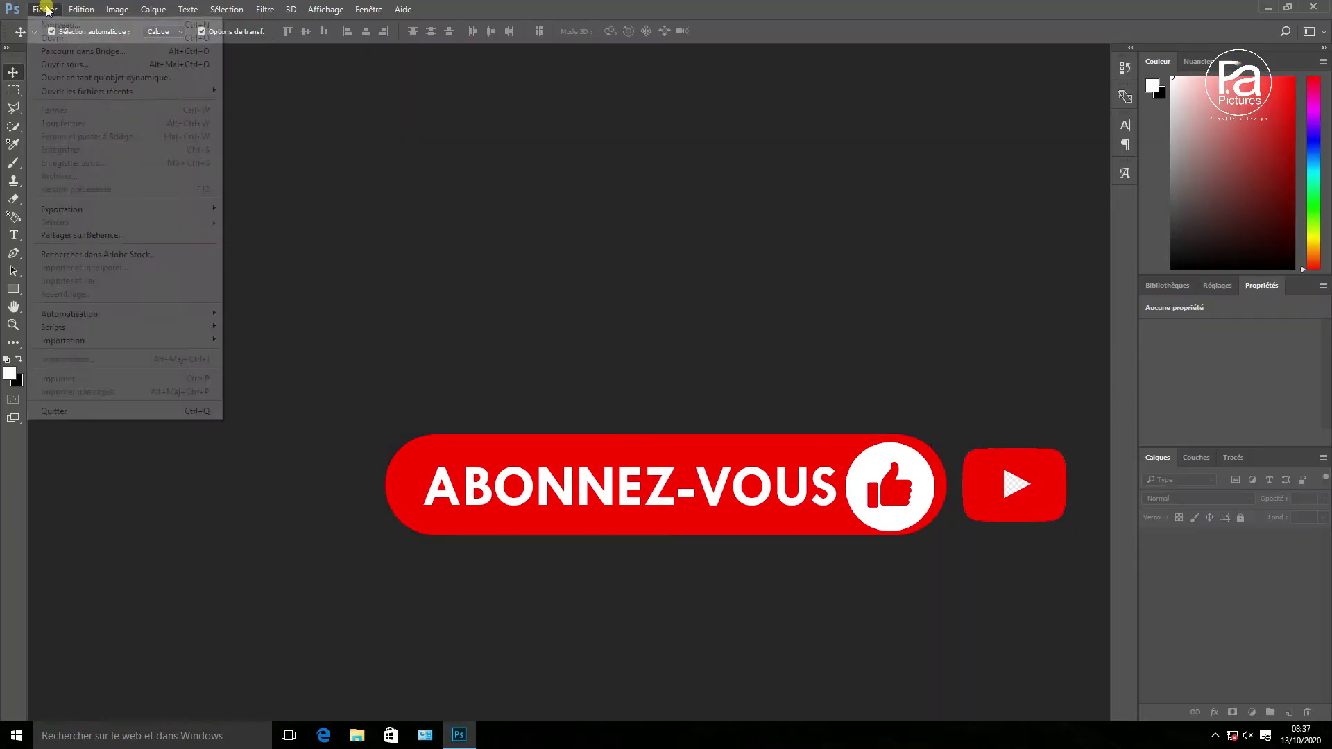
click(54, 26)
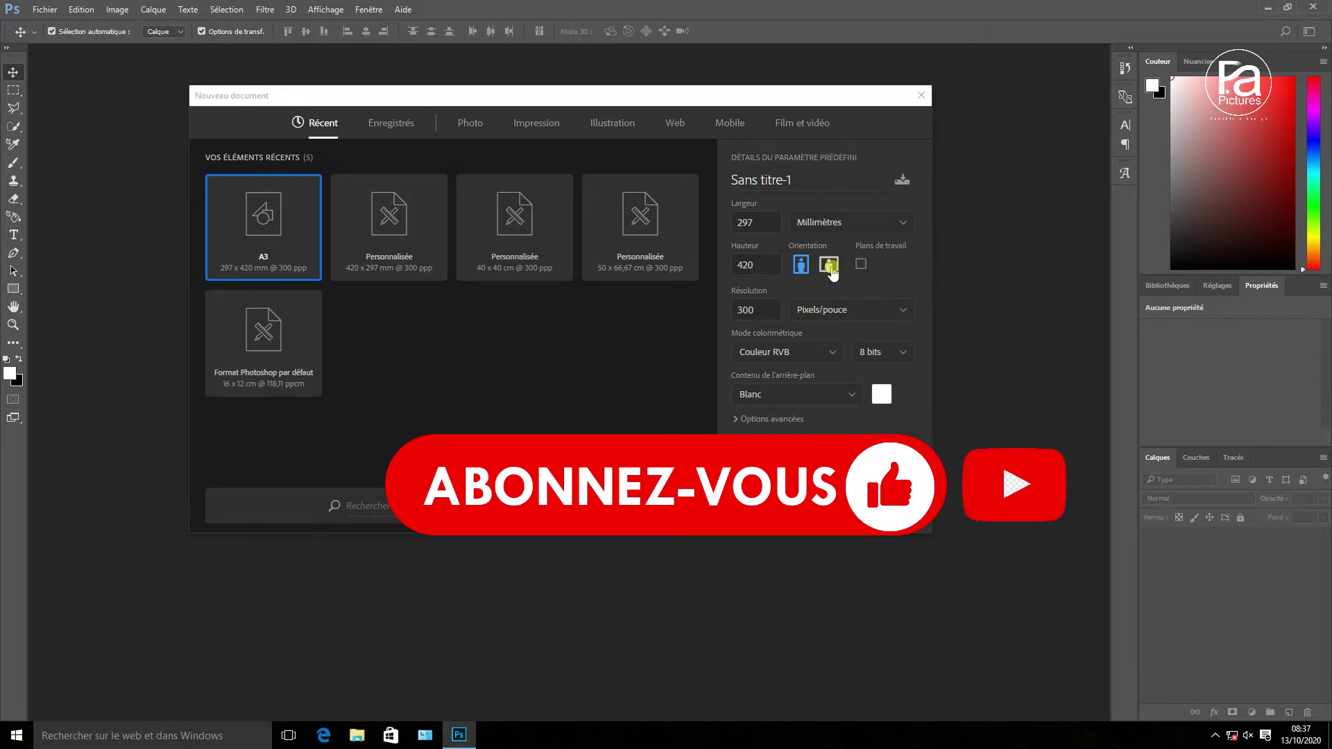
click(831, 265)
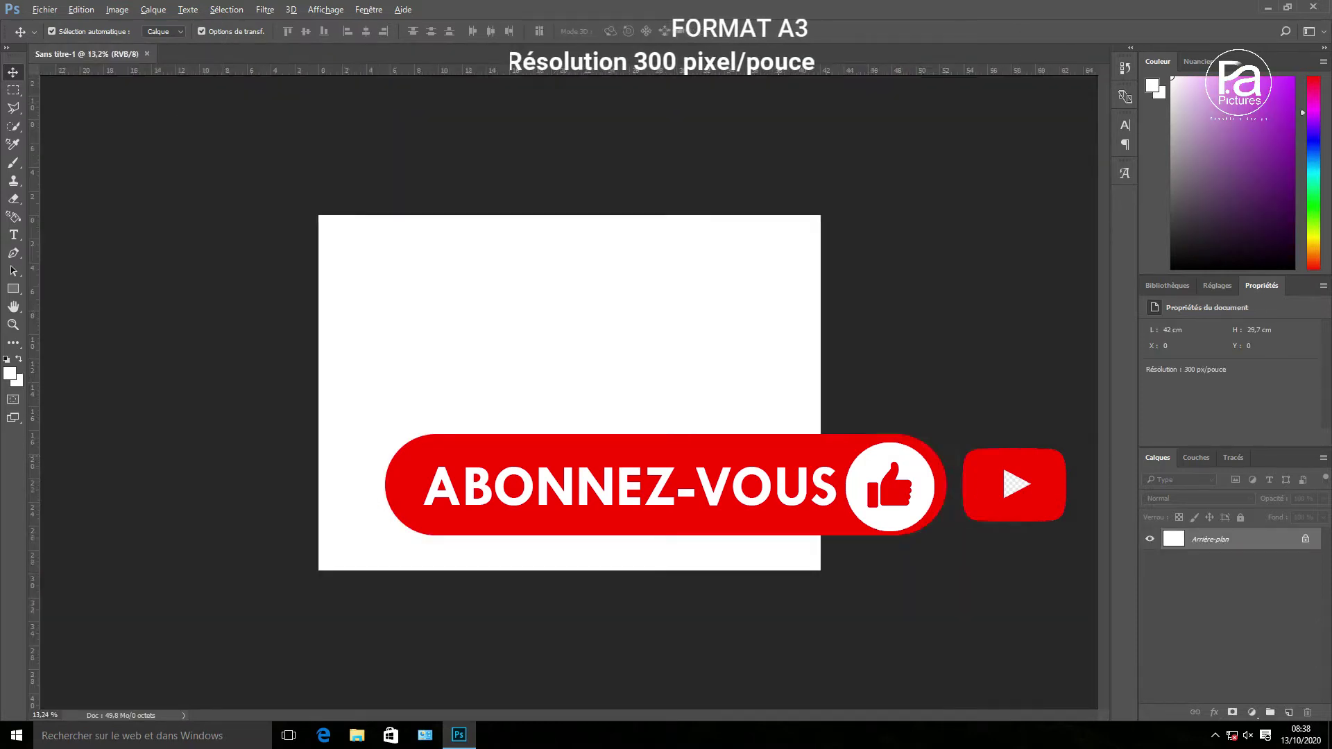
Step: Draw a black rectangle about 5154 x 1882 px across the middle of the canvas and lock its layer
key(ctrl+0)
click(14, 289)
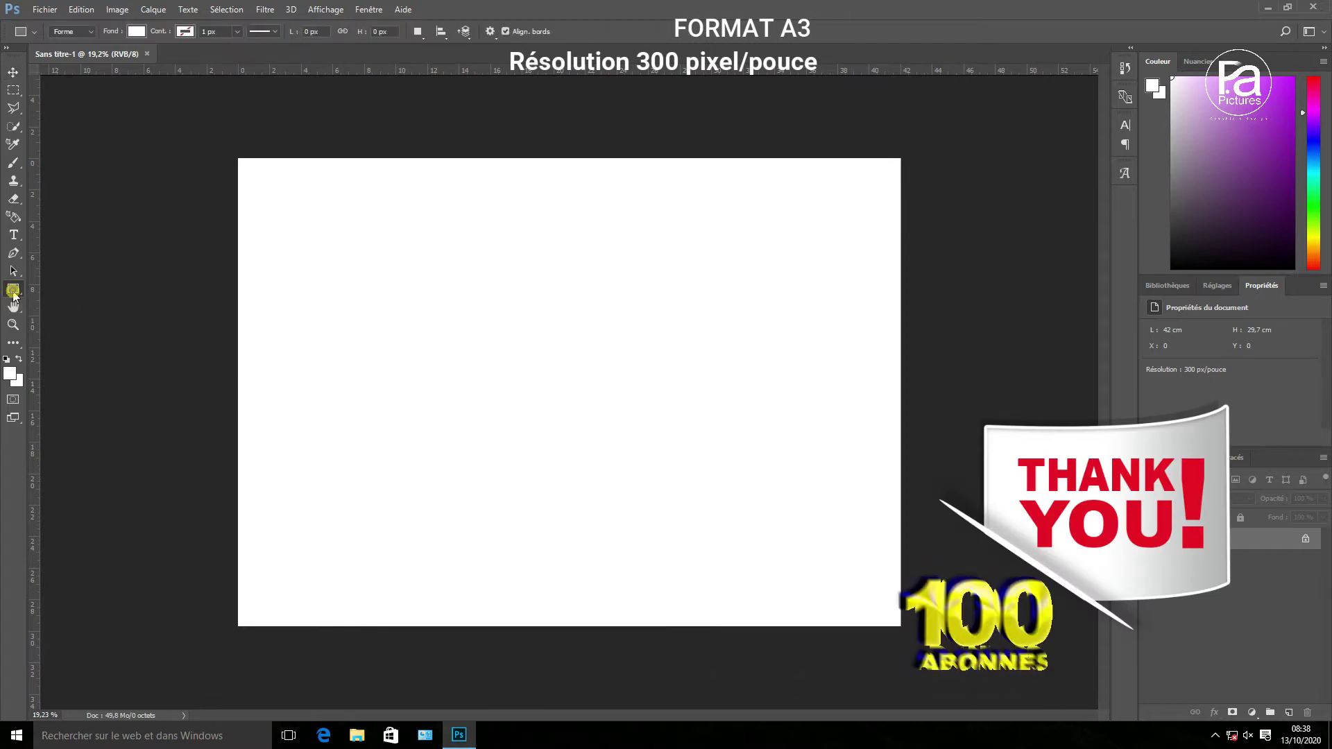
click(43, 291)
drag(222, 248, 909, 510)
key(Return)
click(14, 71)
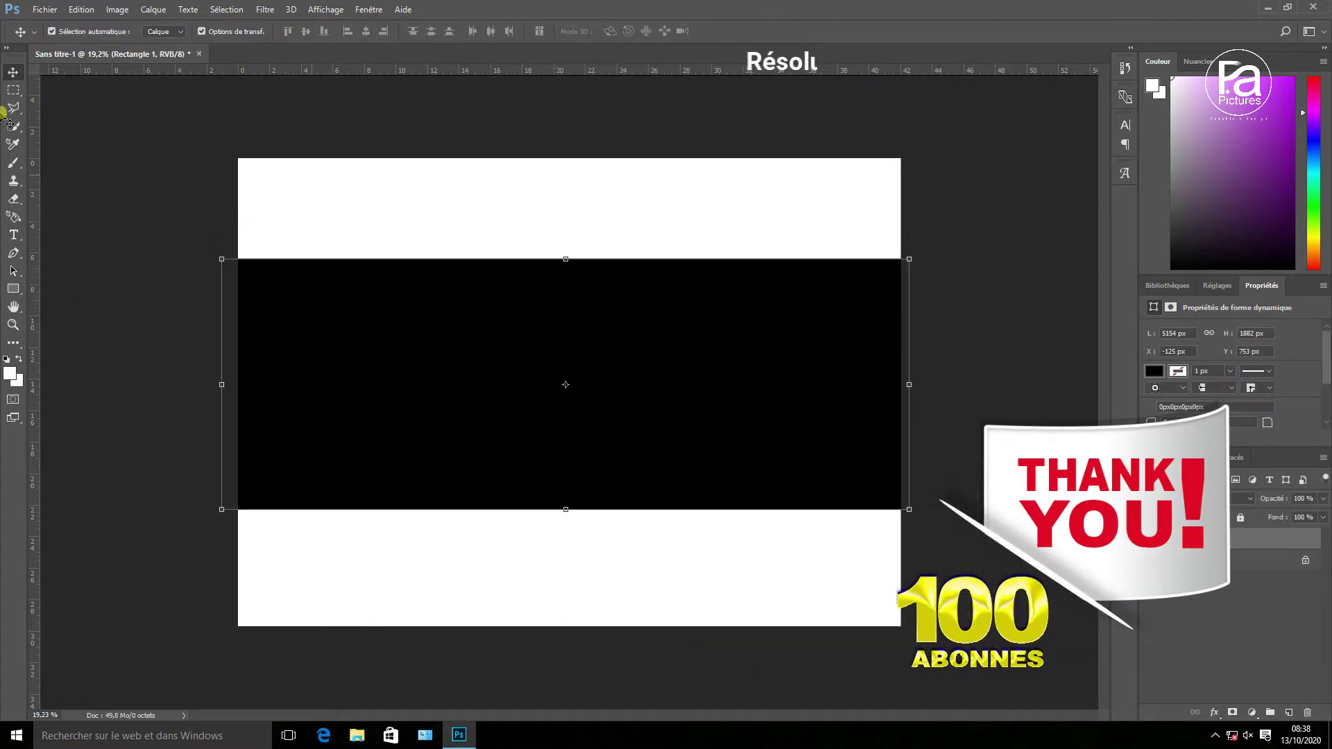
click(368, 306)
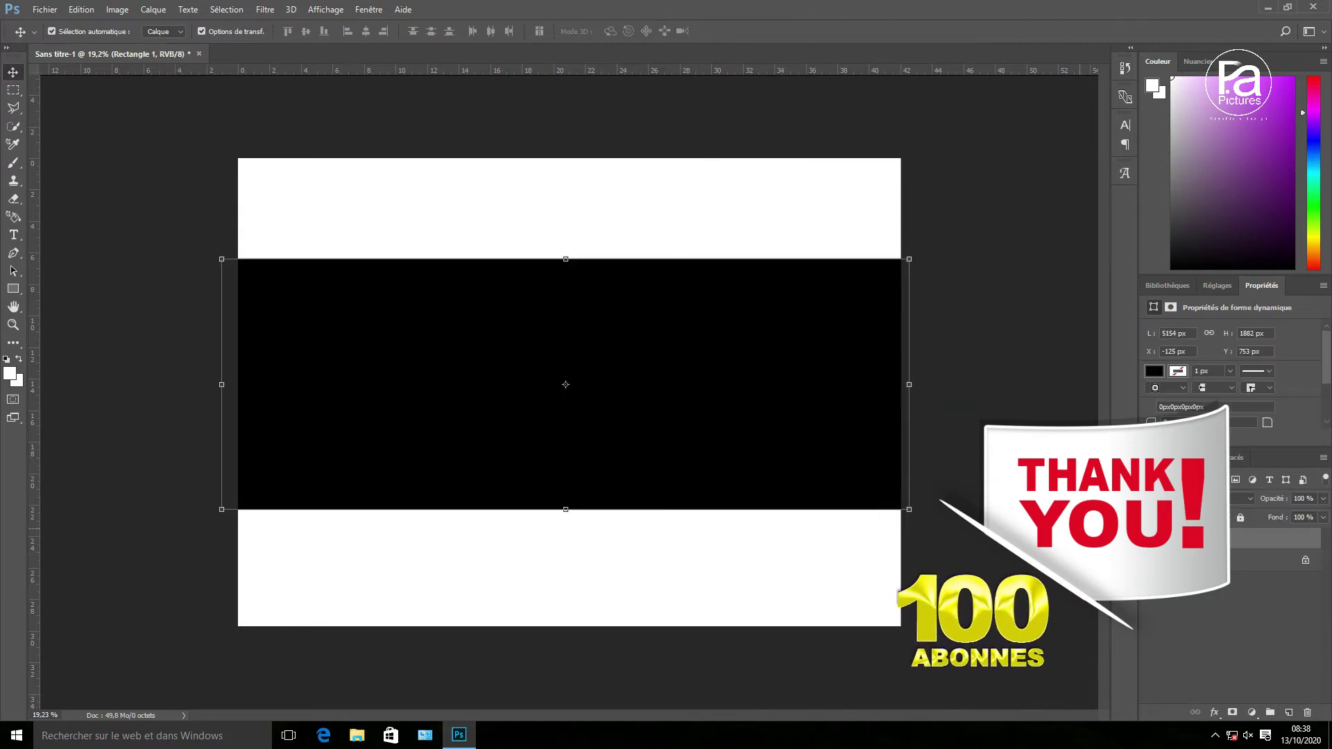
click(797, 413)
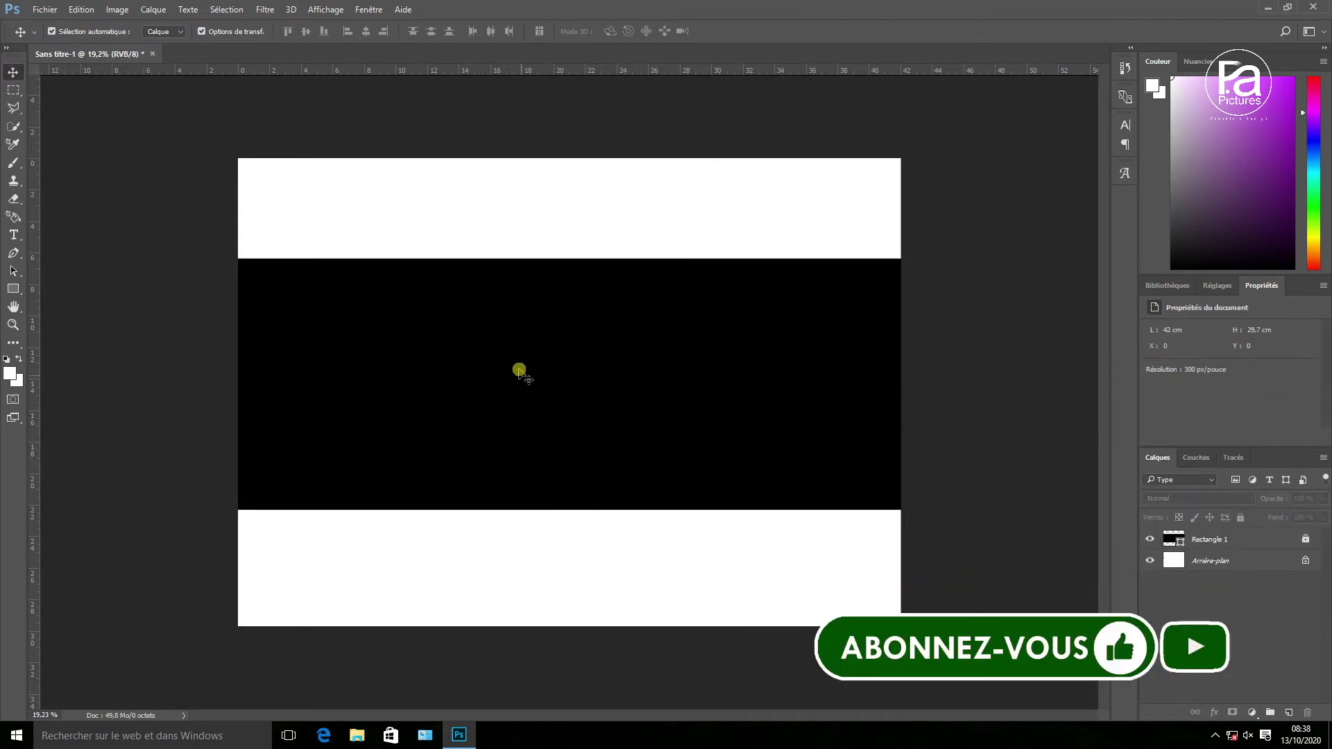
scroll(510, 336, up, 2)
scroll(531, 390, down, 1)
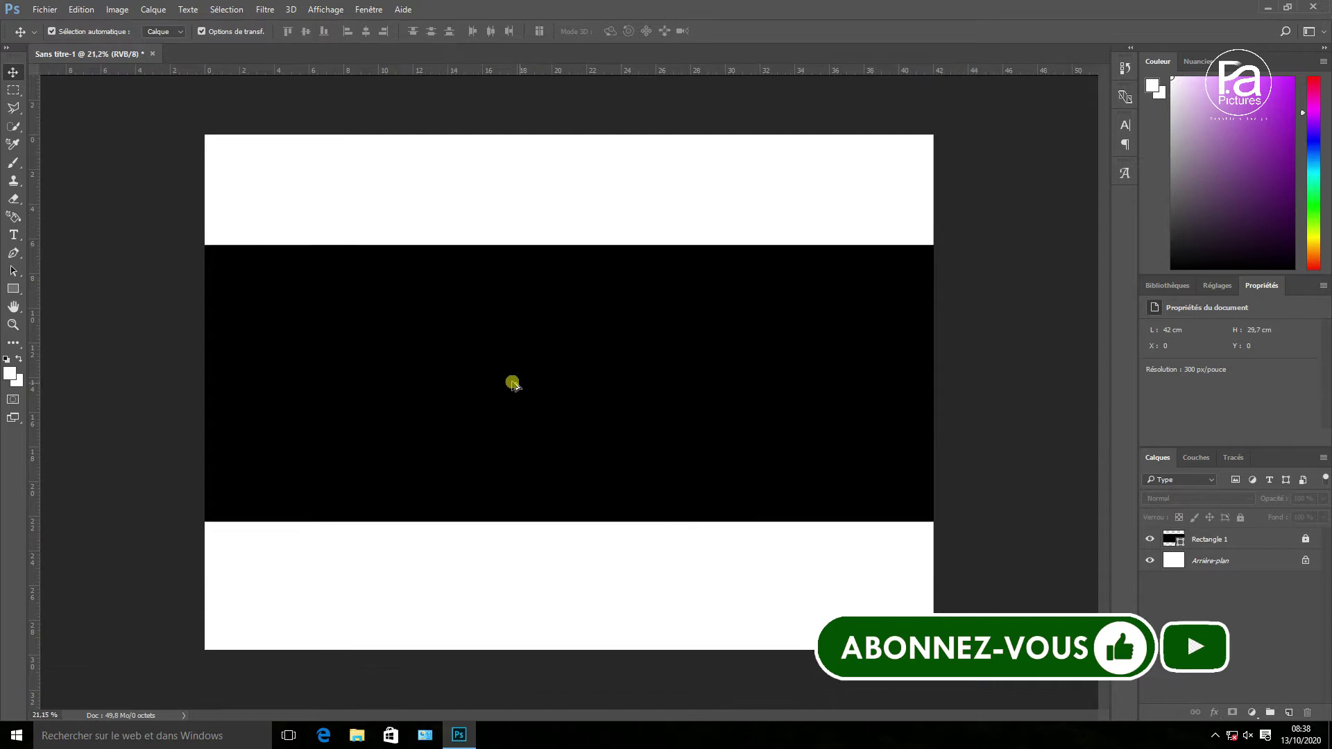
Step: Add the white text MAESTRO, enlarge it to about 160 pt and place it in the middle of the black band
click(14, 235)
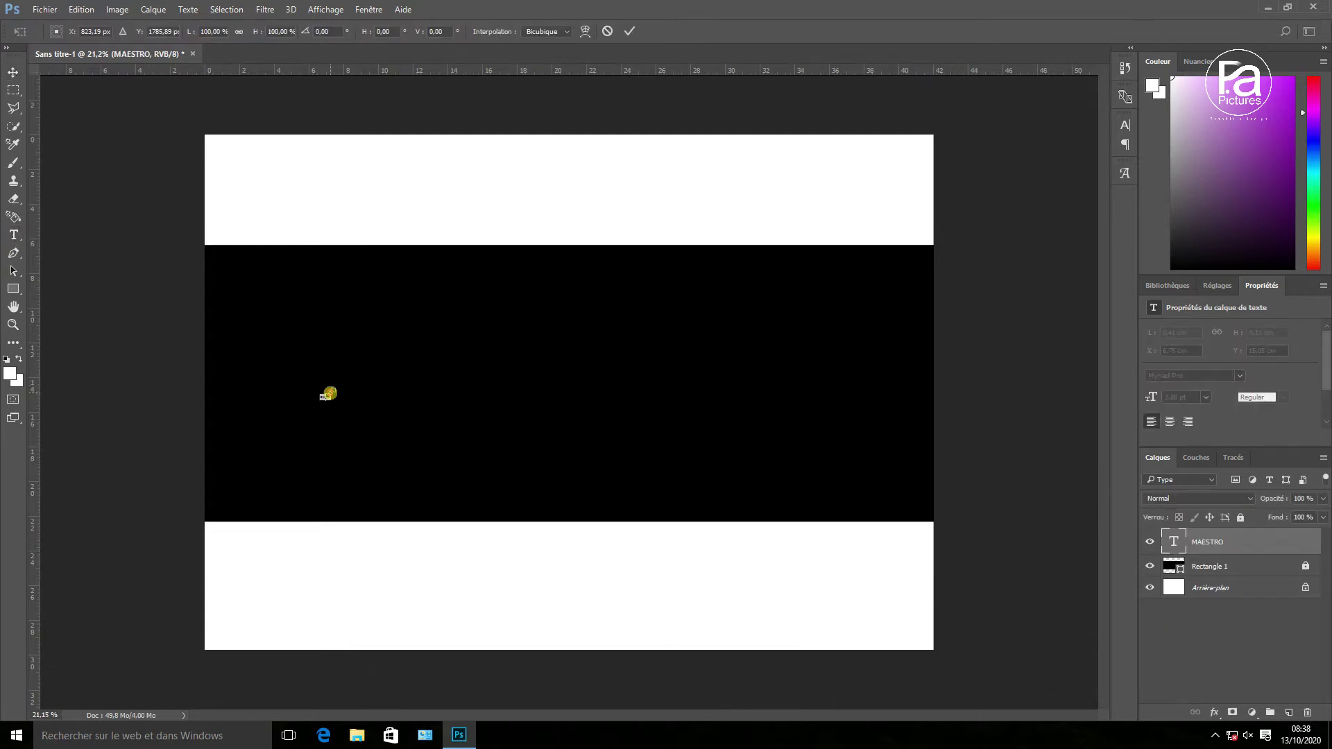
drag(327, 389, 719, 460)
click(629, 32)
drag(588, 362, 626, 378)
Step: Set the font of the whole MAESTRO text to Tw Cen MT Bold
click(13, 235)
click(594, 353)
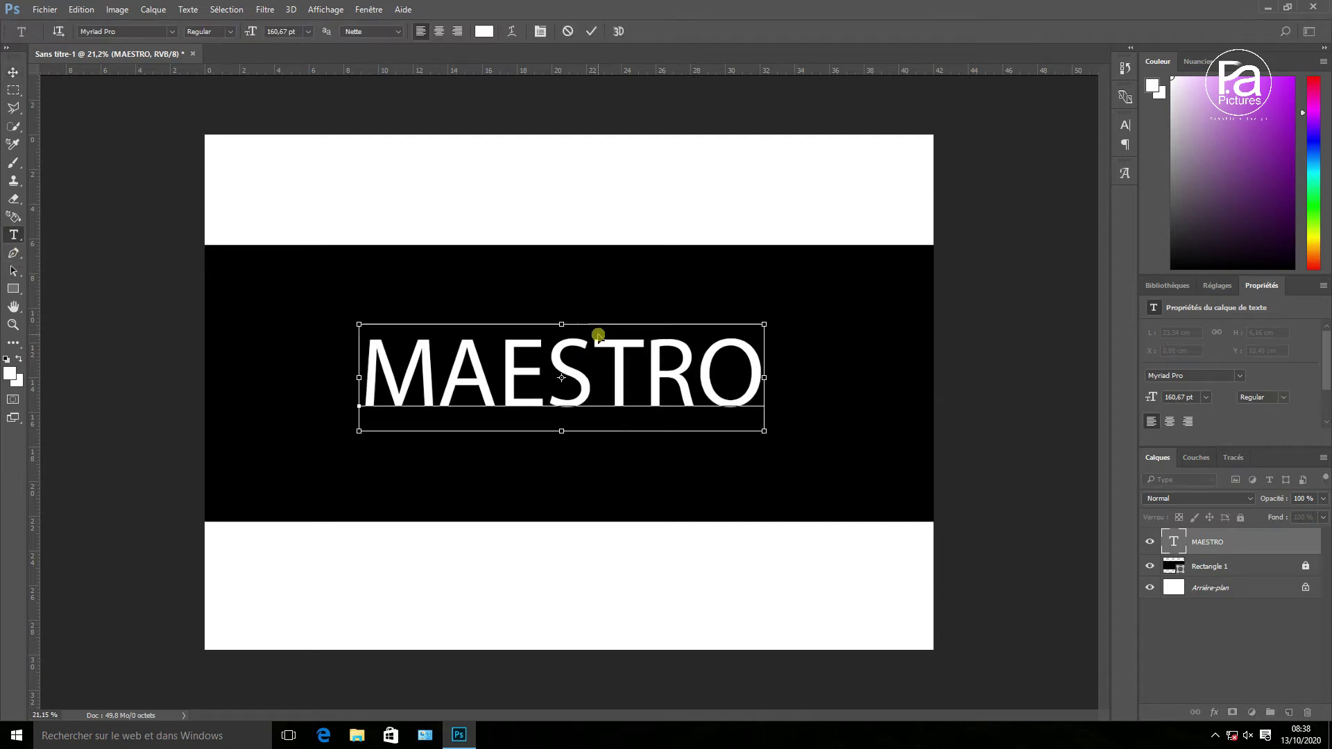
key(ctrl+a)
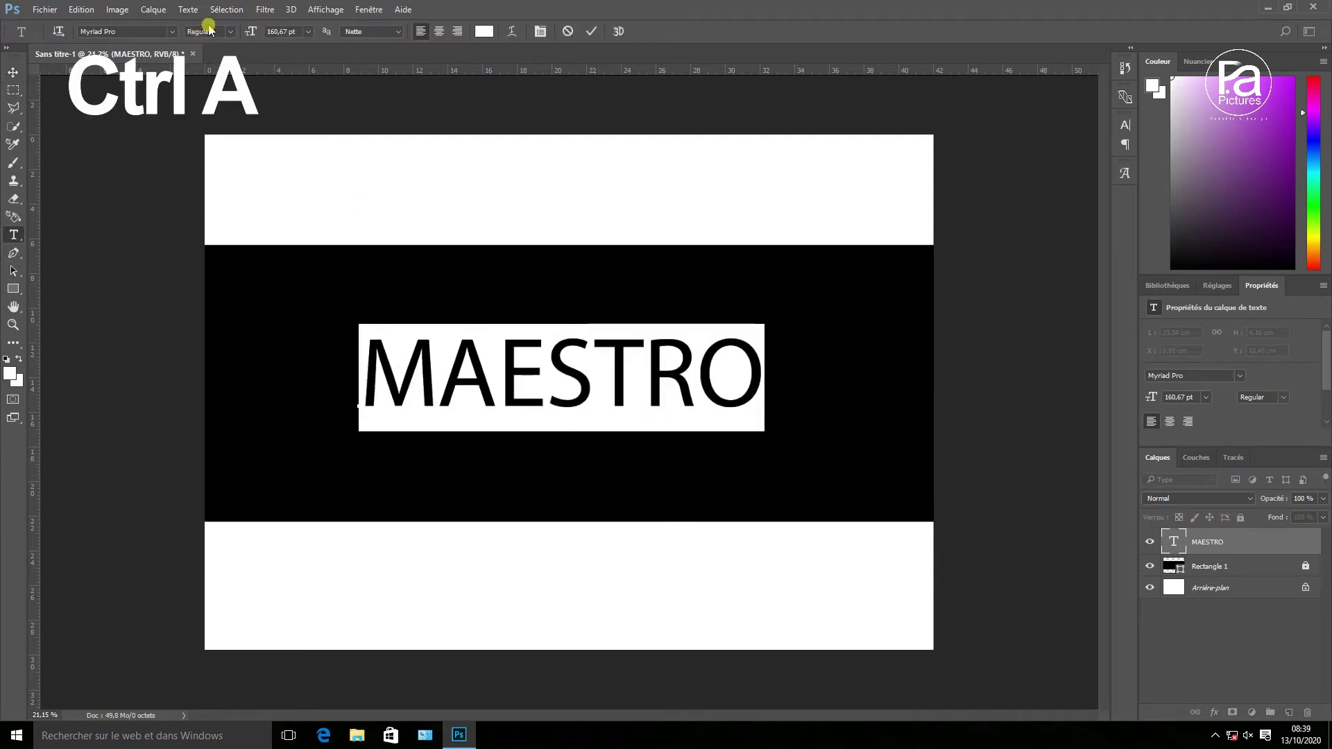
click(134, 35)
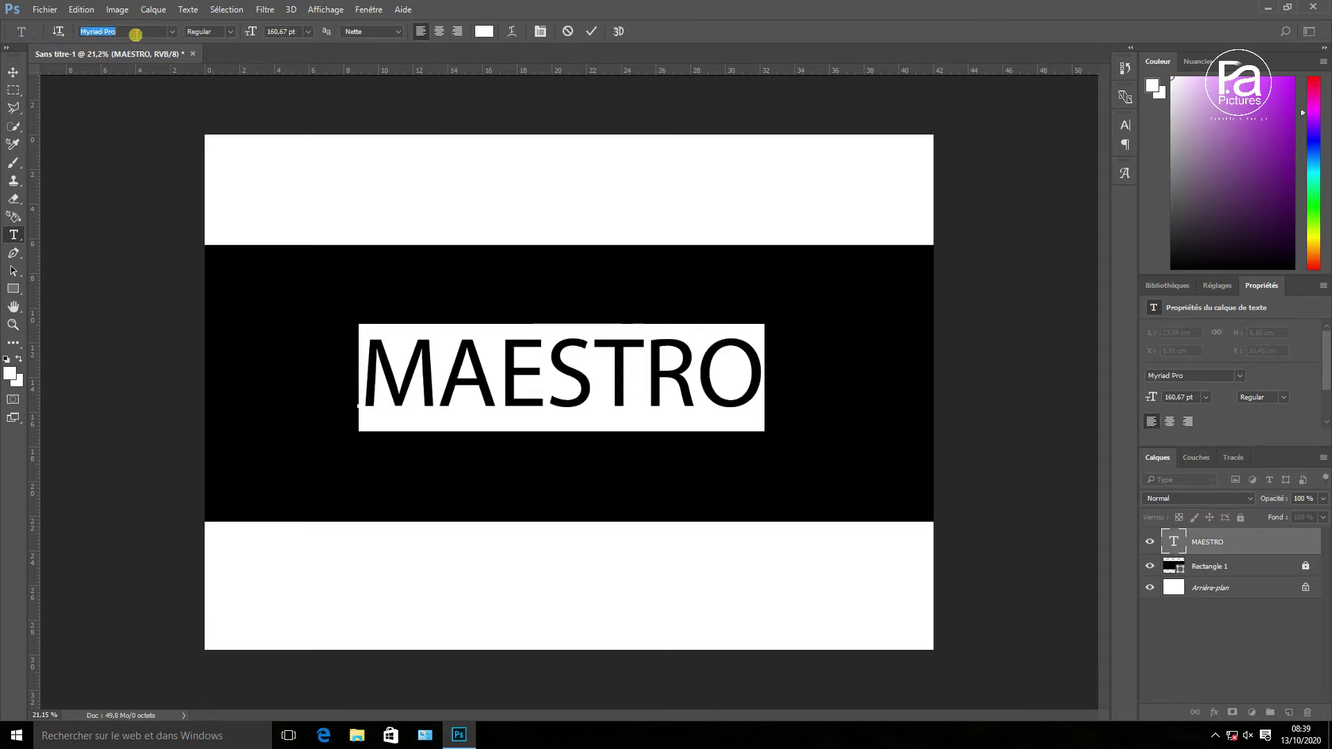
text(TW)
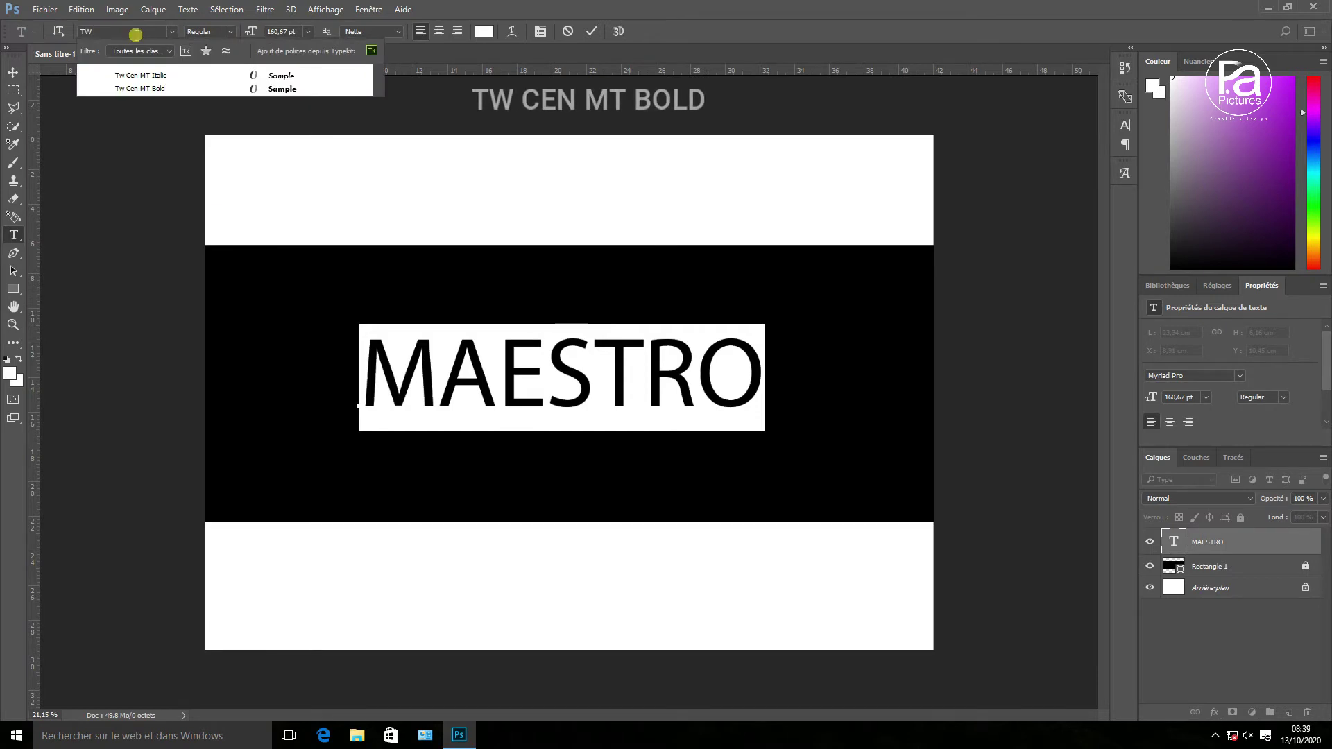
click(202, 91)
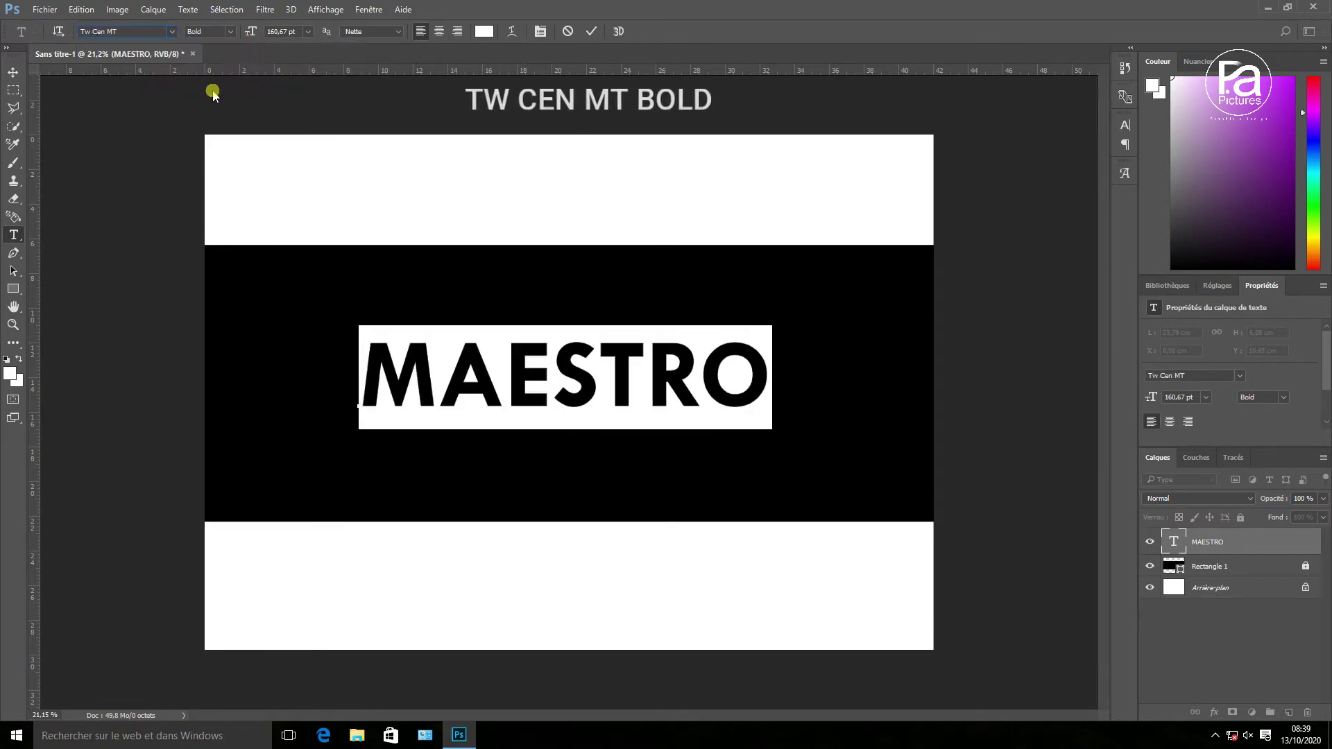
key(ctrl+Return)
key(v)
Step: Recolor the whole MAESTRO text yellow with the color ffde00
scroll(632, 61, up, 2)
click(13, 234)
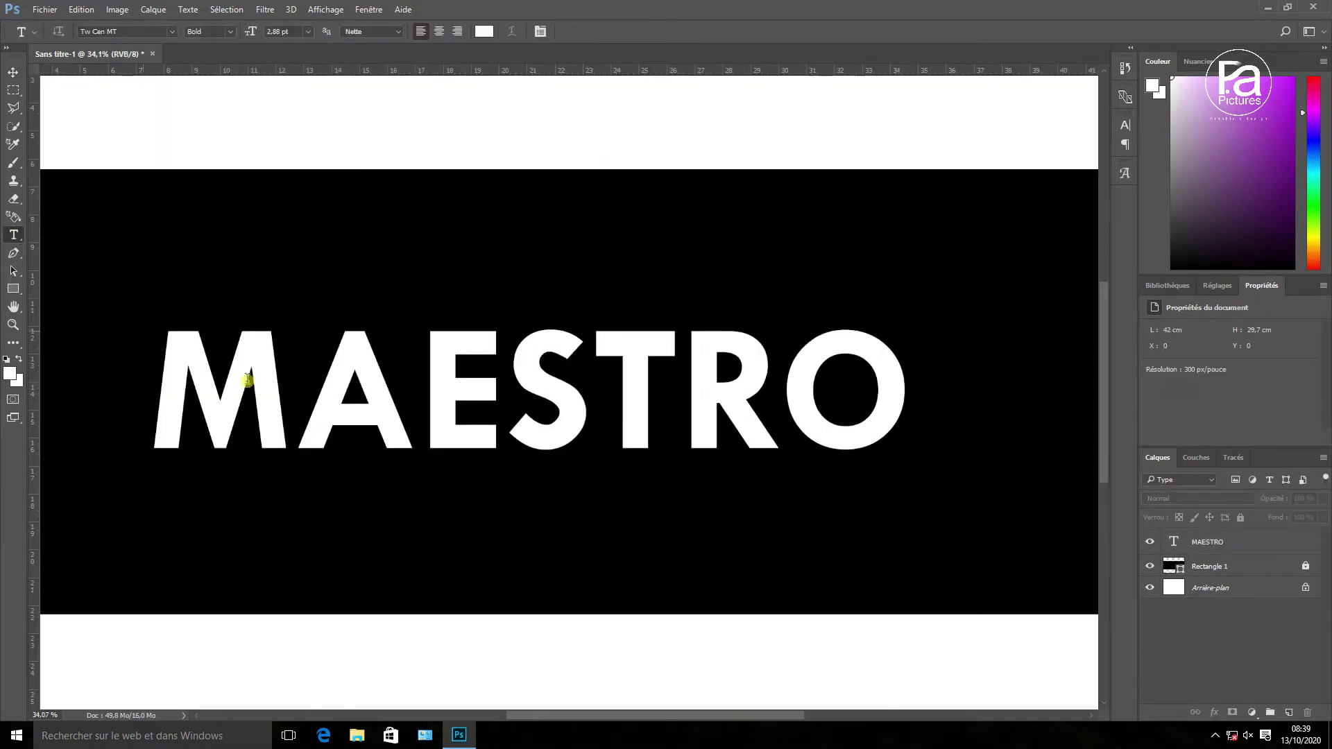
click(693, 420)
key(ctrl+a)
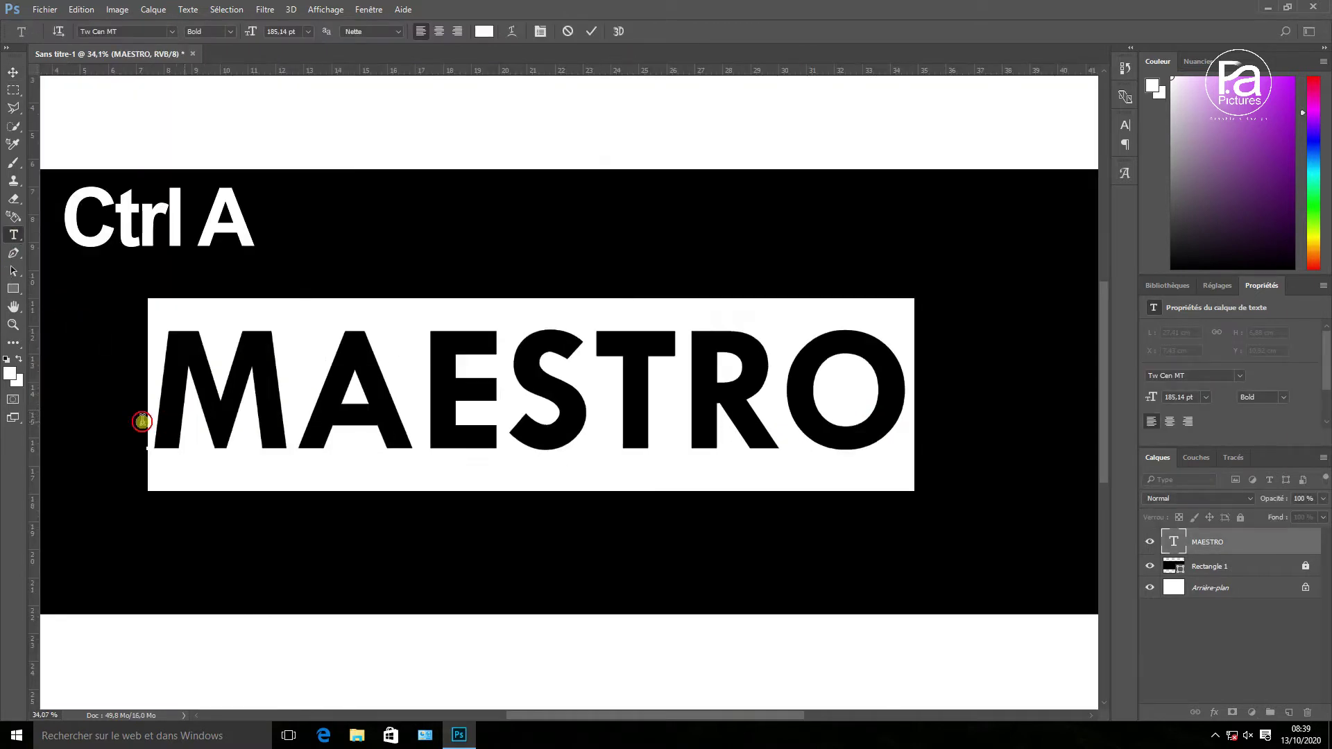
click(483, 31)
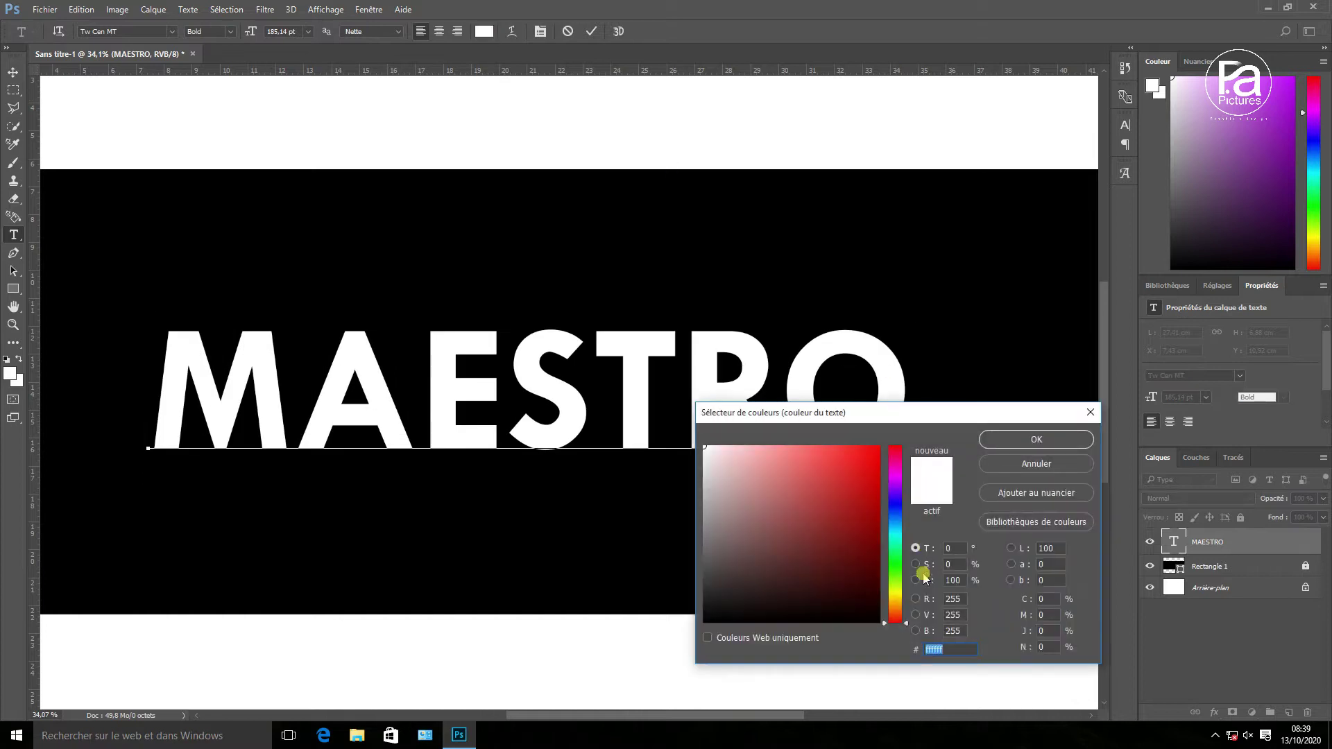
drag(897, 609, 896, 604)
drag(868, 509, 883, 424)
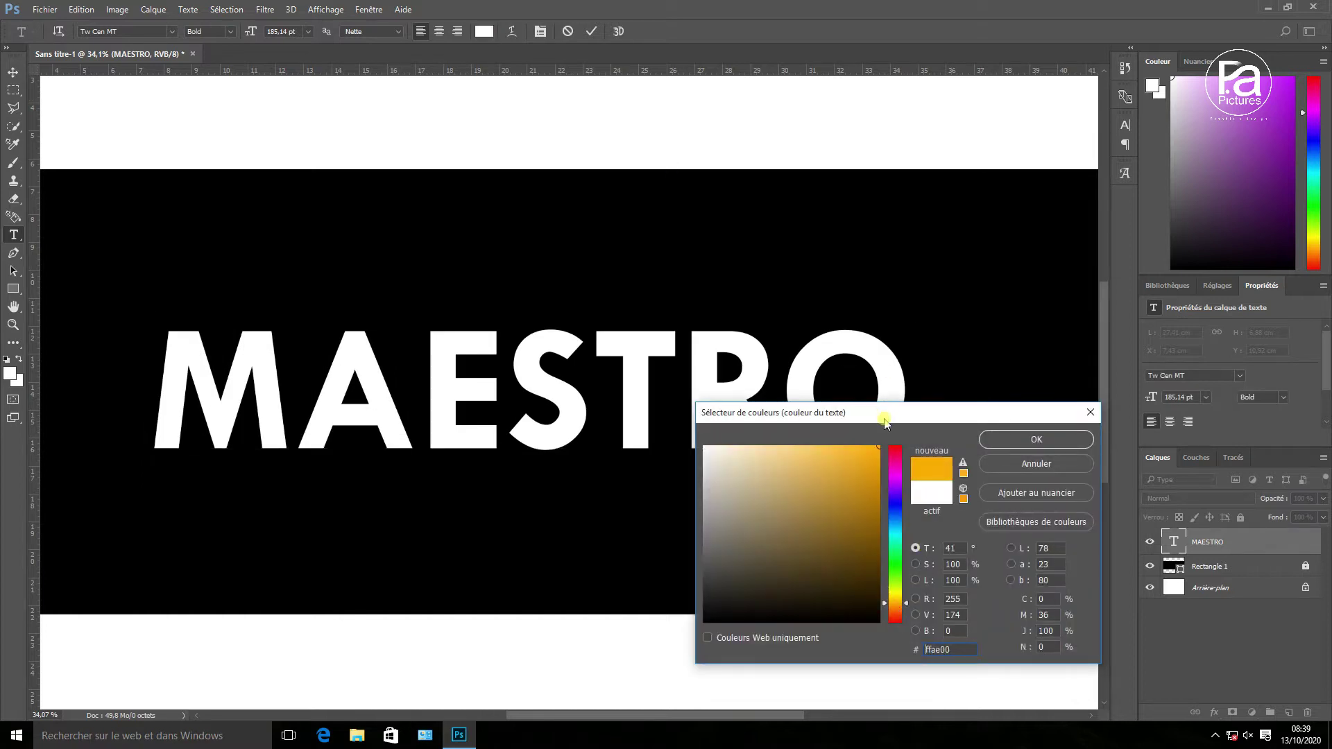
drag(897, 604, 898, 599)
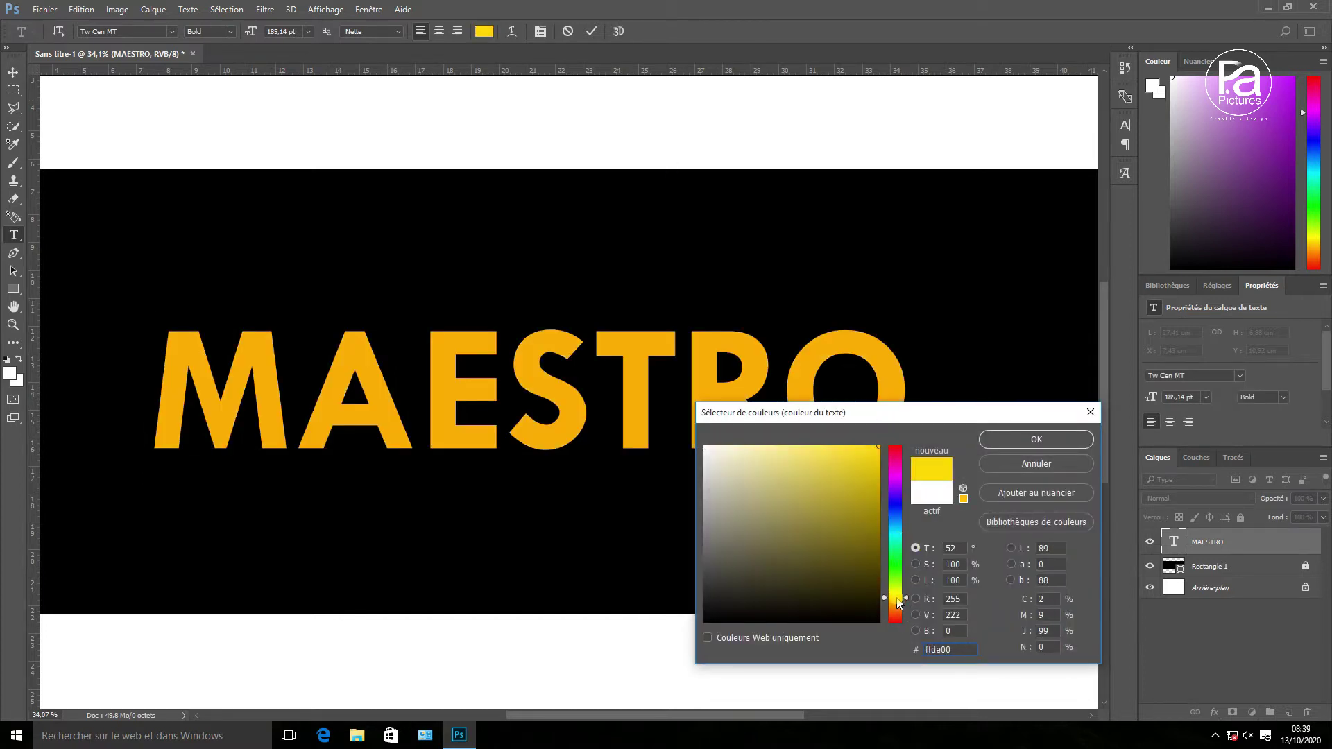
click(1002, 440)
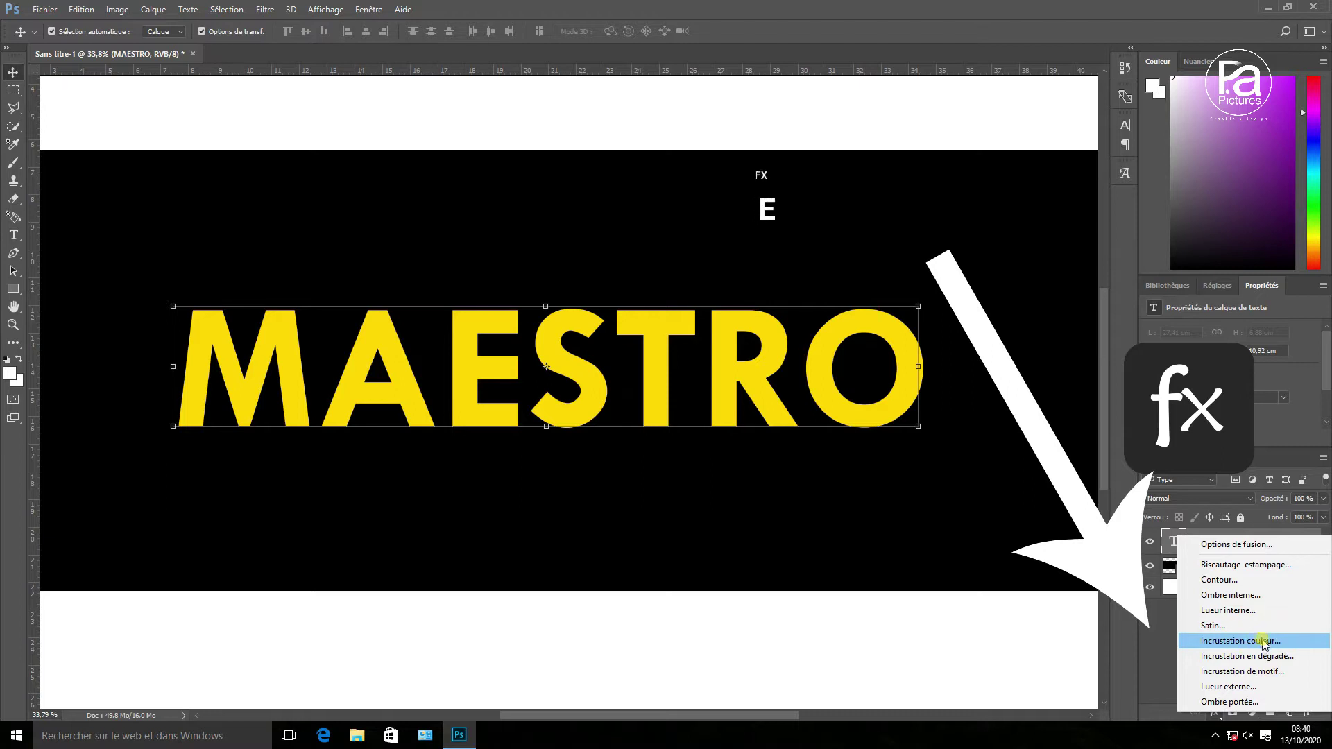
Step: Add a Bevel & Emboss effect to the MAESTRO layer with a depth of 1000% and a size of 229 px
click(1247, 569)
drag(878, 242, 1020, 181)
drag(1007, 237, 649, 431)
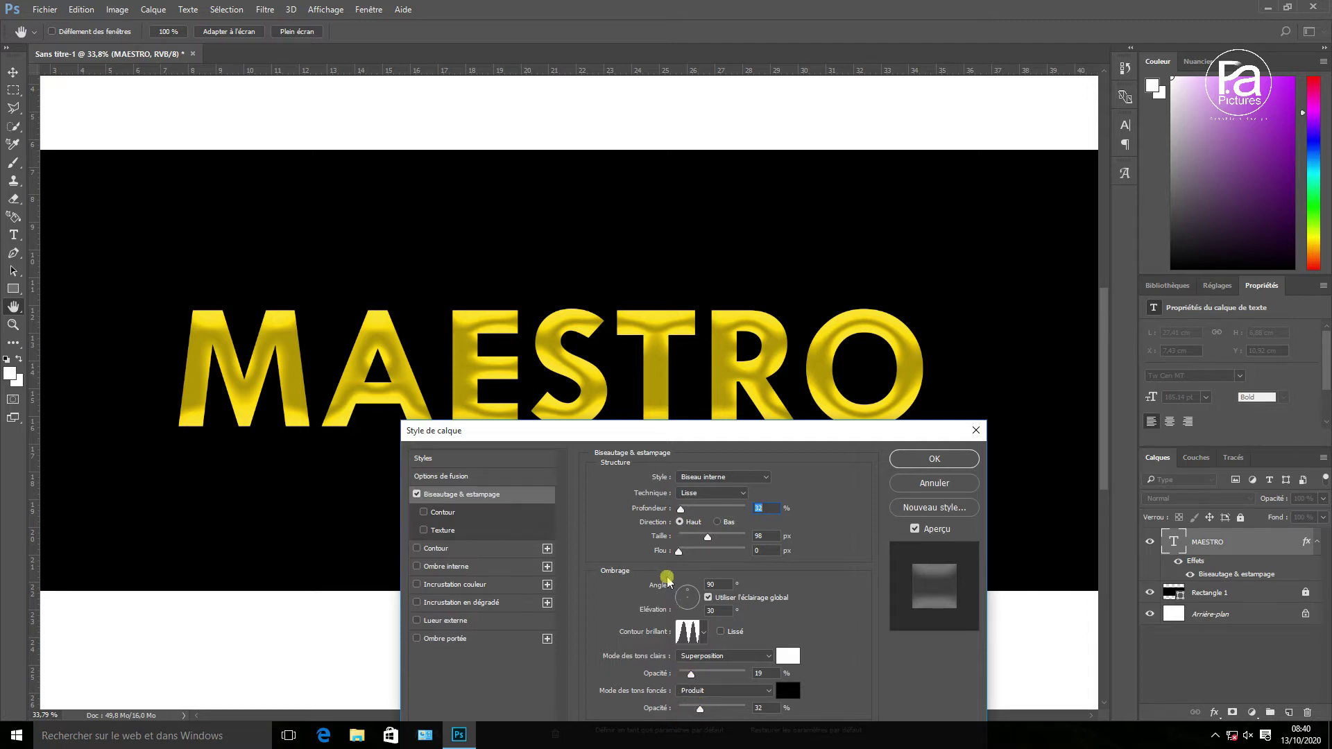
drag(682, 512, 775, 514)
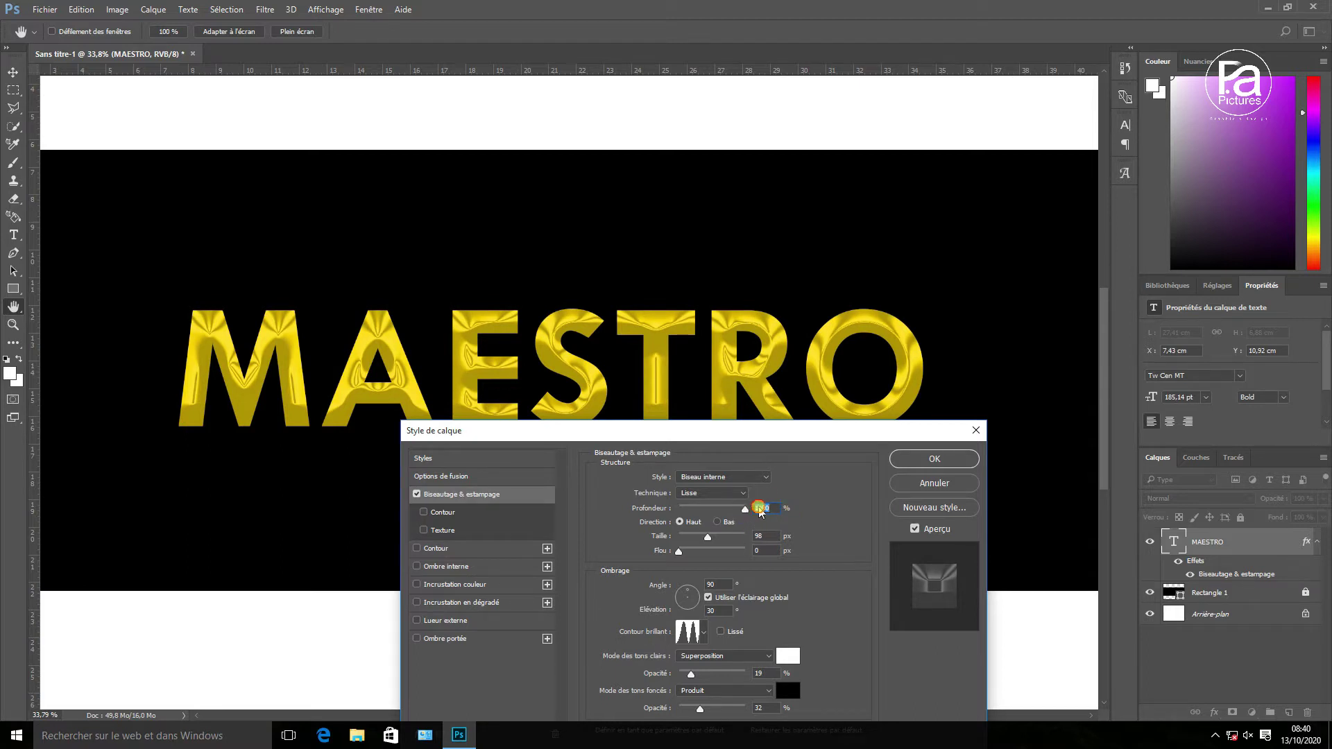
drag(707, 540, 745, 542)
Step: Try the straight diagonal gloss contour for the bevel on the MAESTRO text
drag(762, 448, 1056, 267)
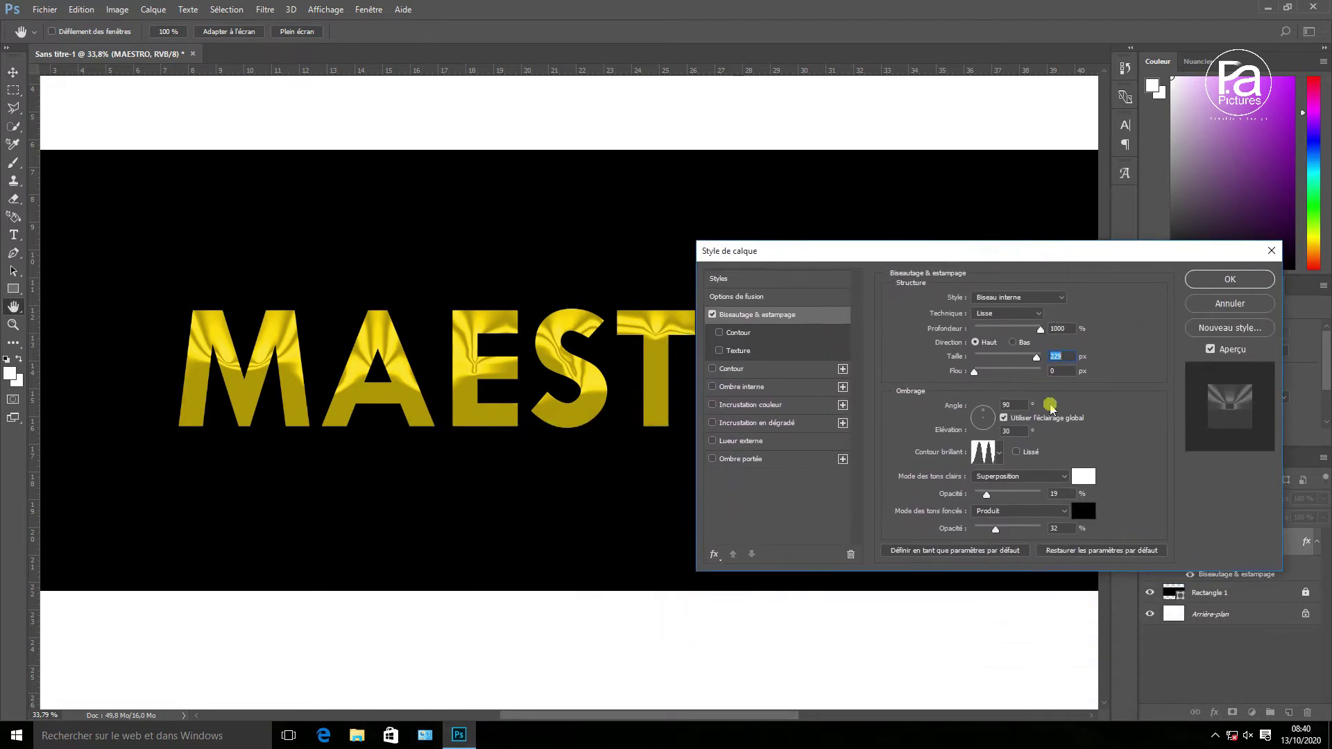
click(1000, 453)
click(917, 478)
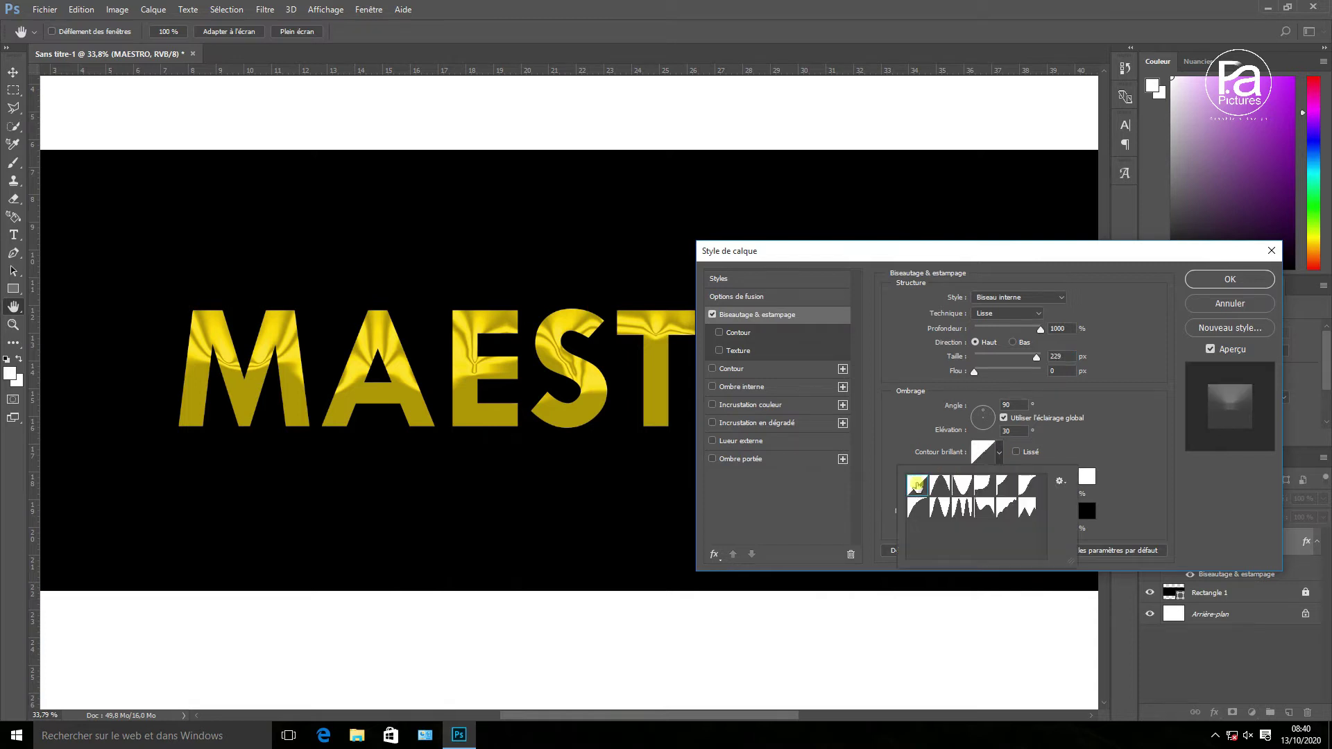
click(937, 272)
drag(951, 253, 753, 476)
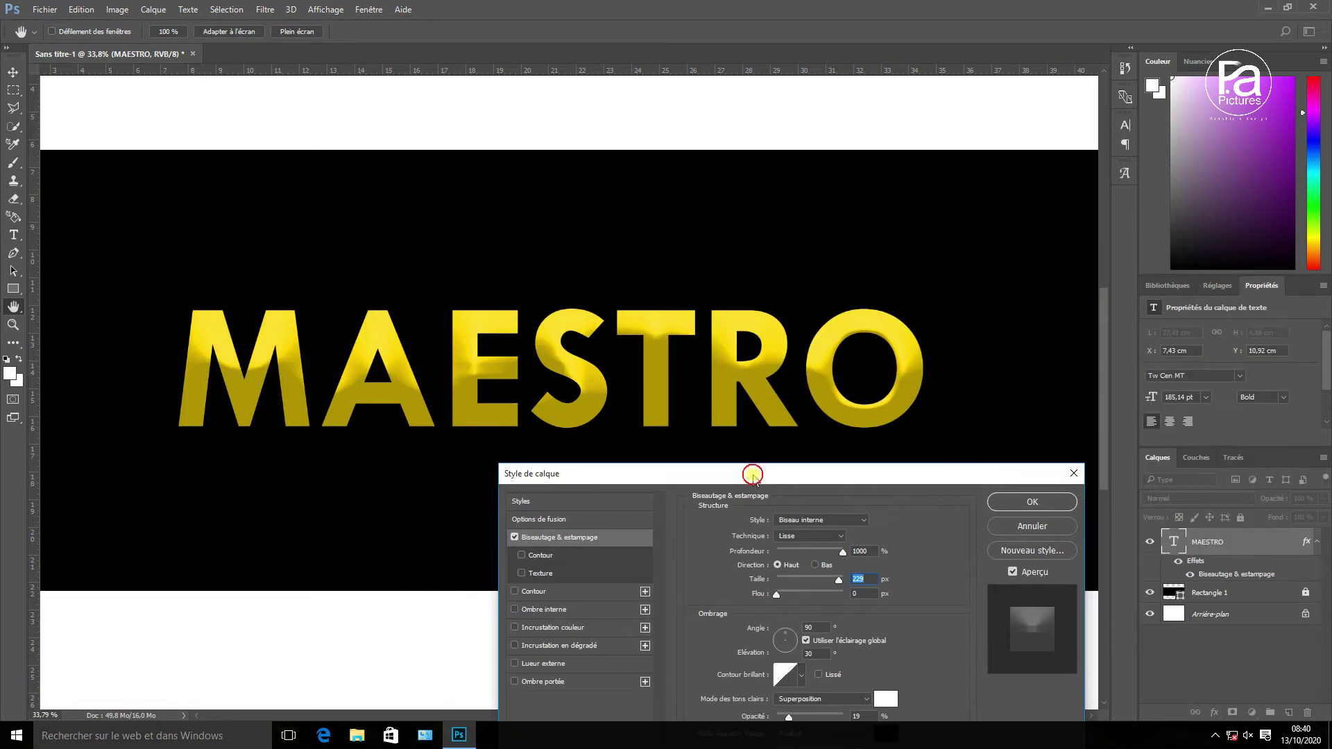
Step: Set the bevel's size to 237 px and its highlight opacity to 50%
drag(837, 581, 842, 587)
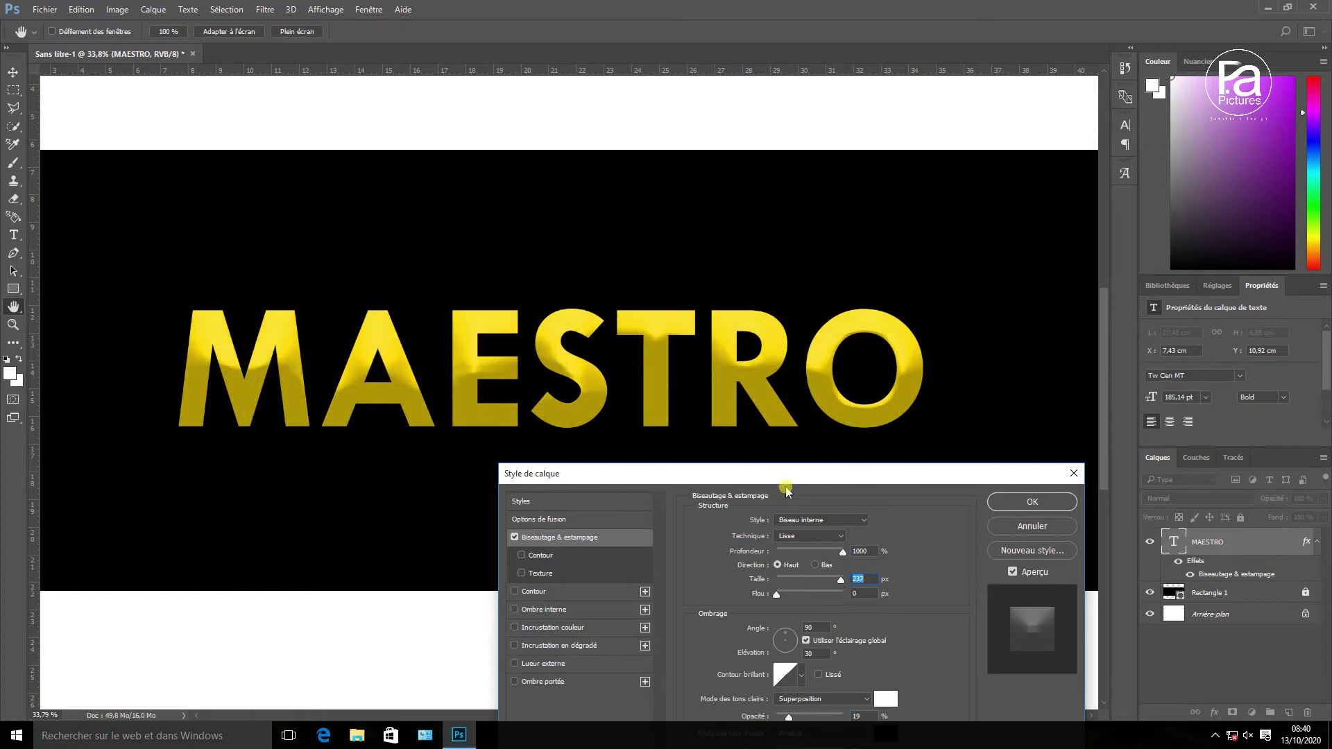
drag(787, 475, 947, 273)
mouse_move(948, 516)
mouse_down()
mouse_move(981, 512)
mouse_move(972, 517)
mouse_up()
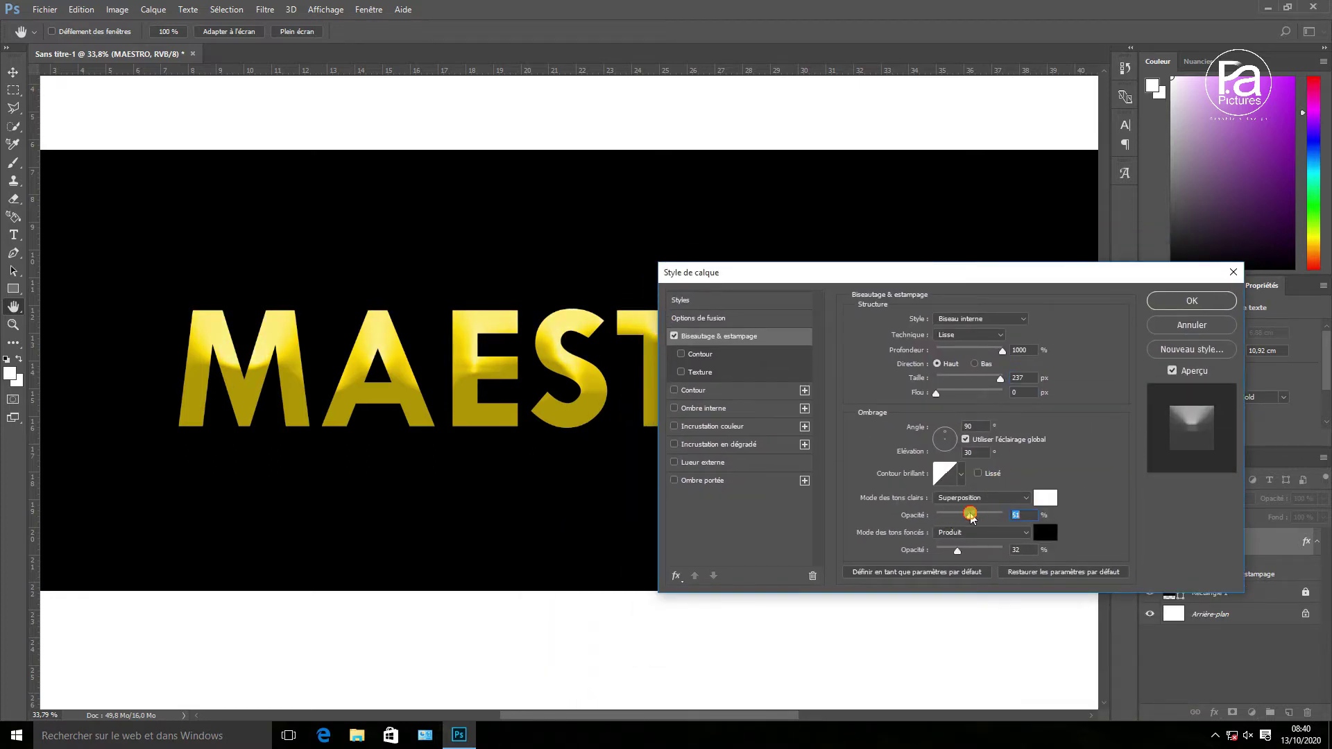
Step: Compare several preset gloss contours for the MAESTRO bevel and select the one with three peaks
click(962, 477)
click(904, 508)
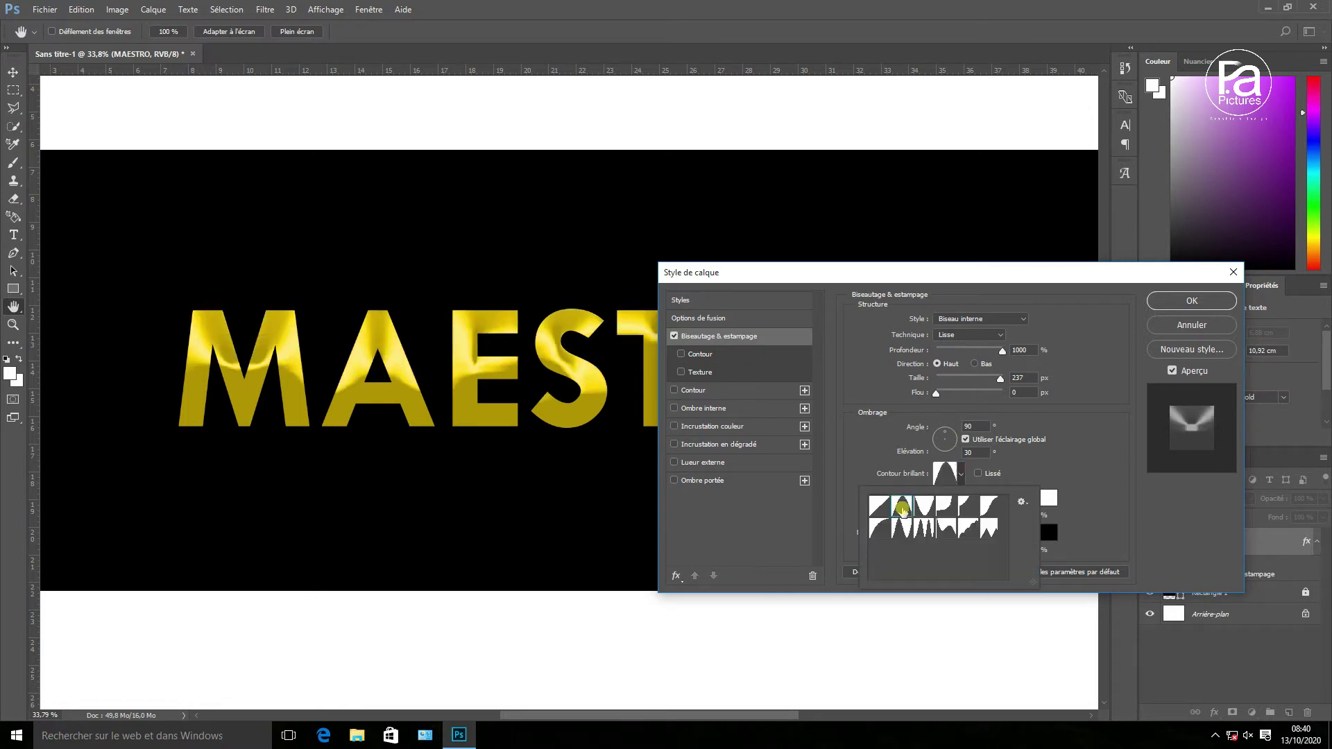
click(924, 530)
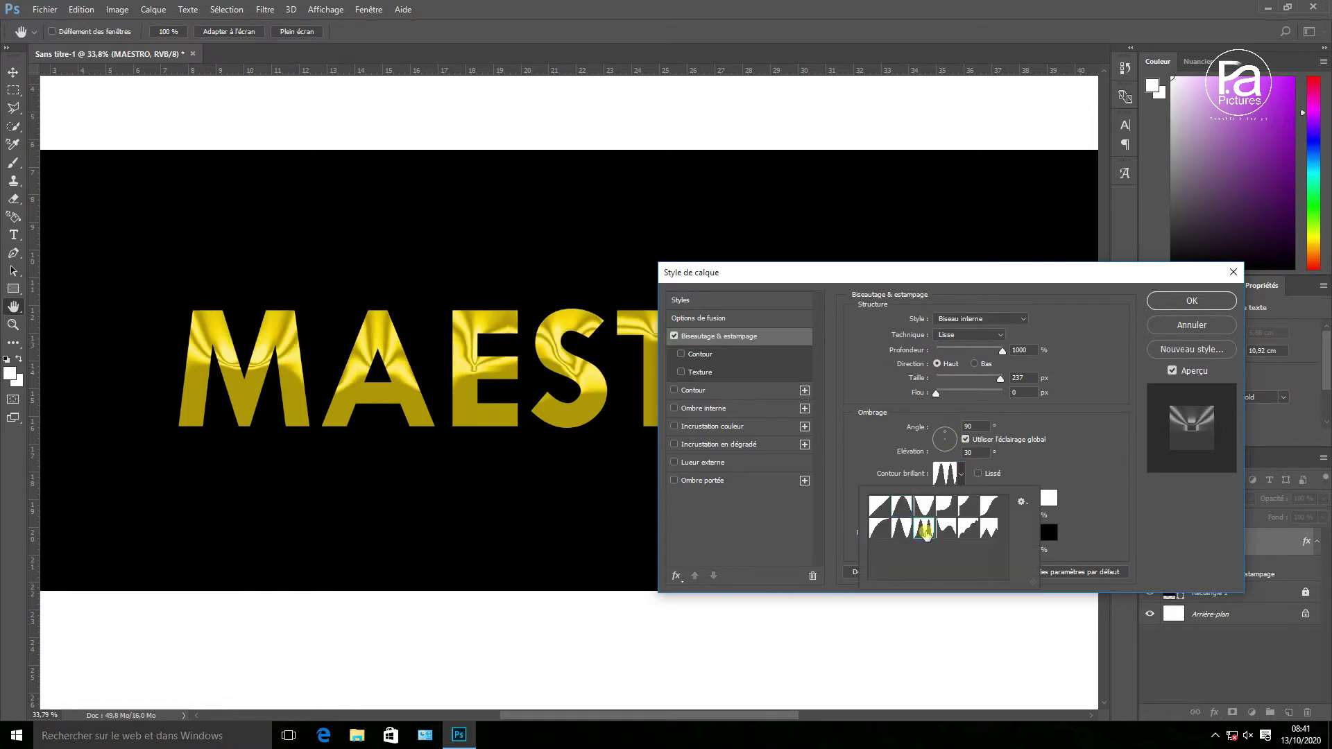
drag(945, 276, 693, 442)
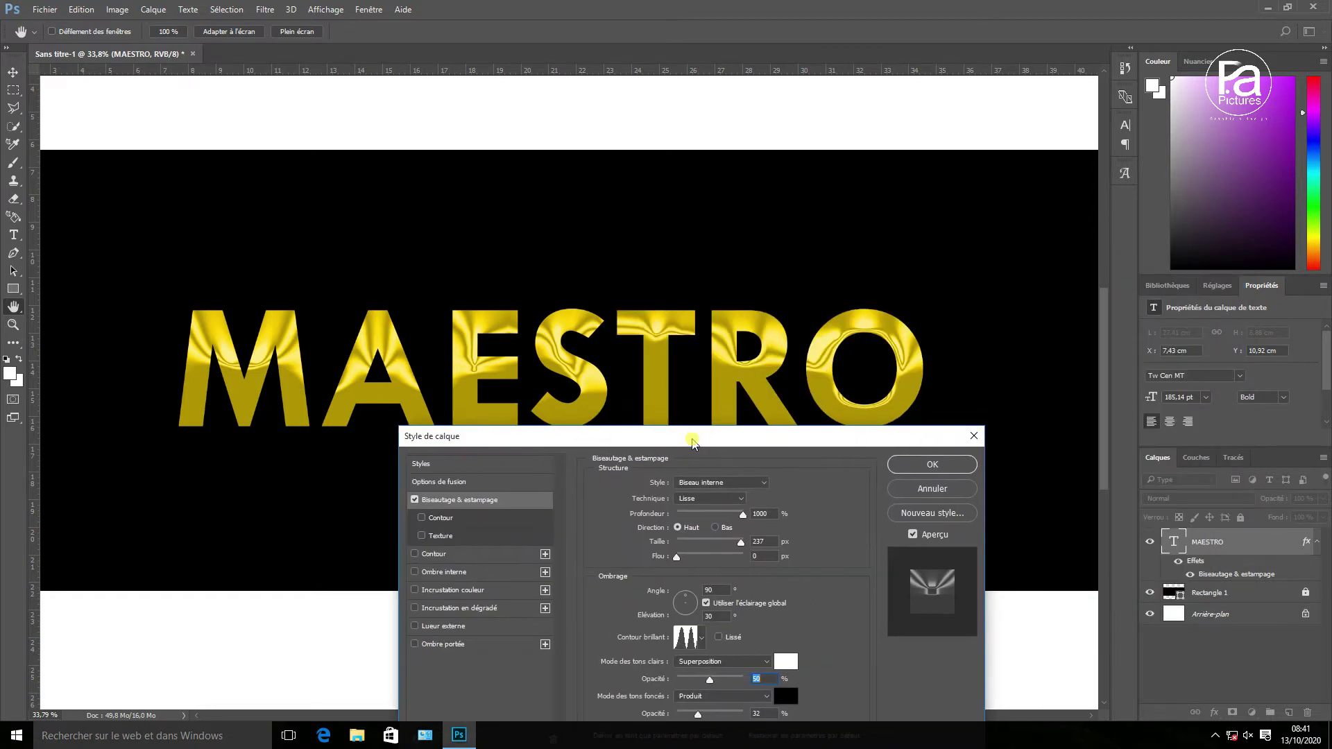
click(701, 644)
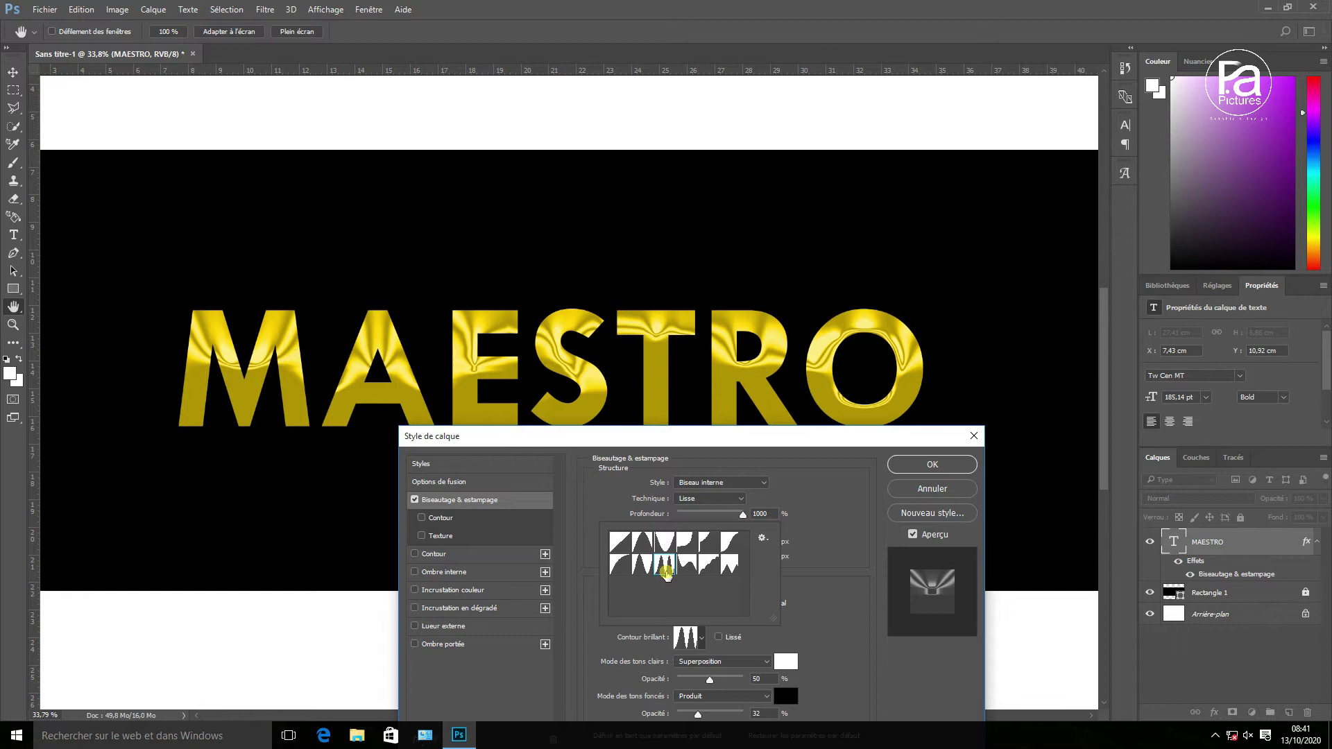
click(665, 545)
click(642, 563)
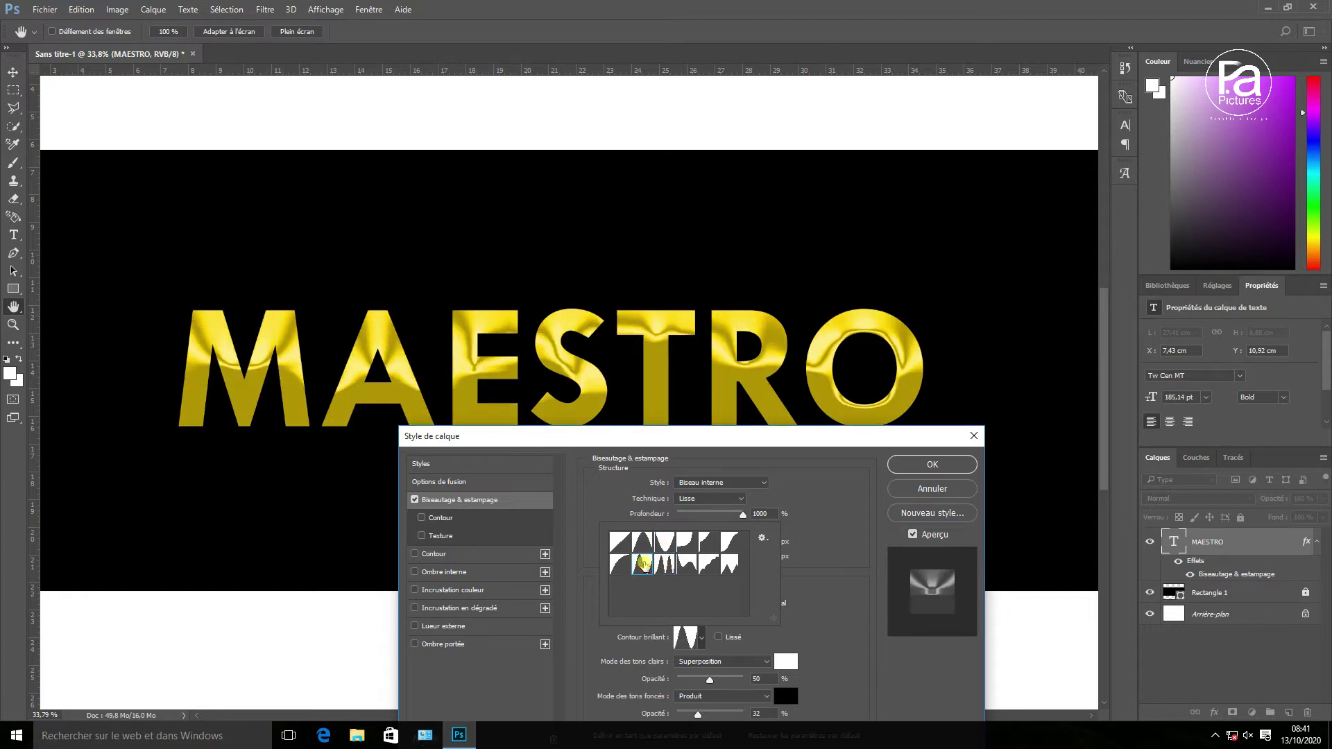
click(665, 567)
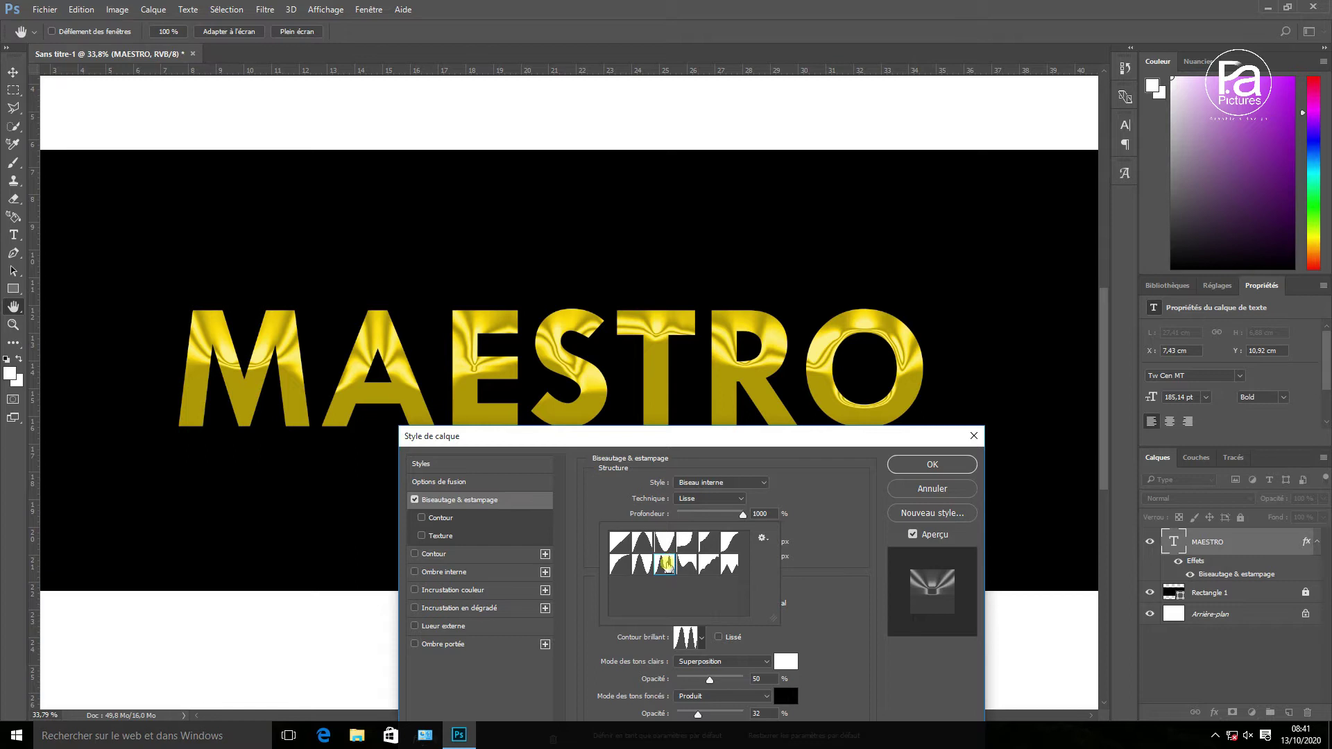
Step: Reshape the three-peak gloss contour's curve by moving its points, including the end point to input 97% and output 89%
click(703, 642)
click(703, 642)
click(687, 638)
drag(623, 154, 875, 262)
drag(774, 433, 762, 429)
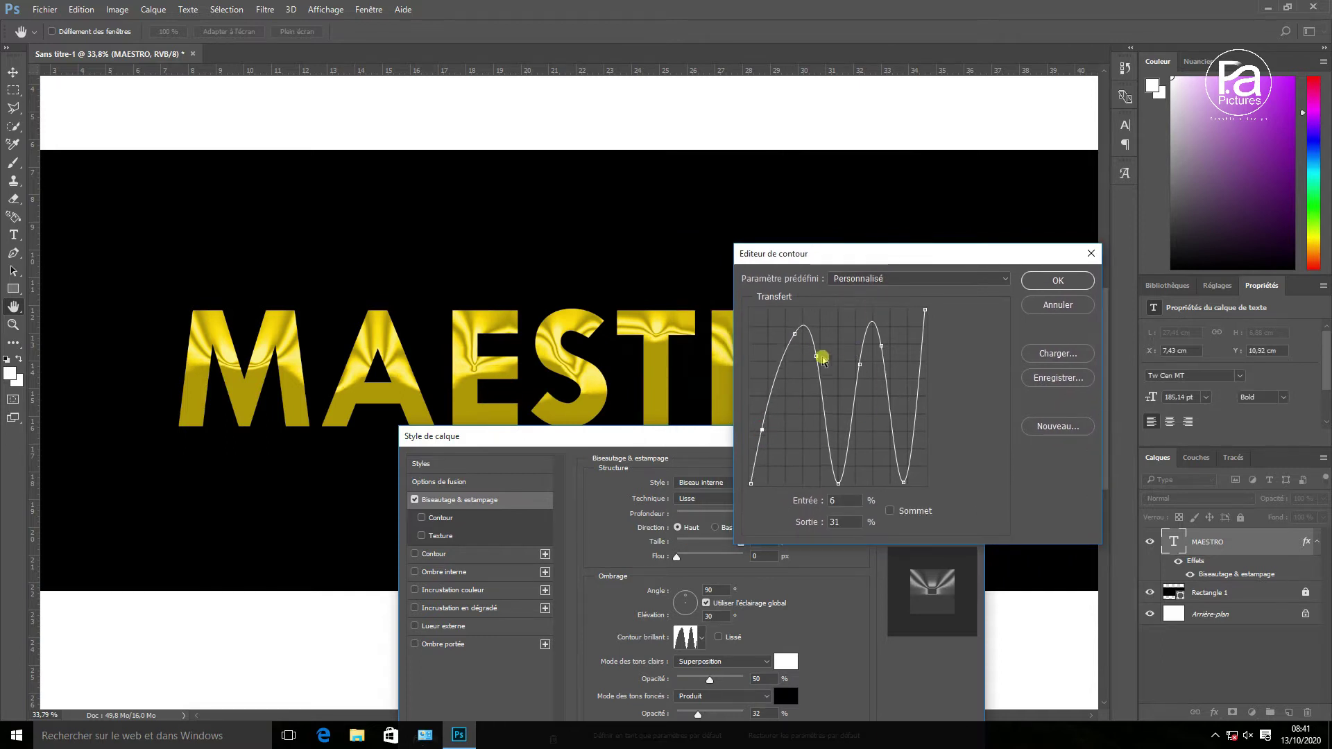
drag(816, 355, 859, 388)
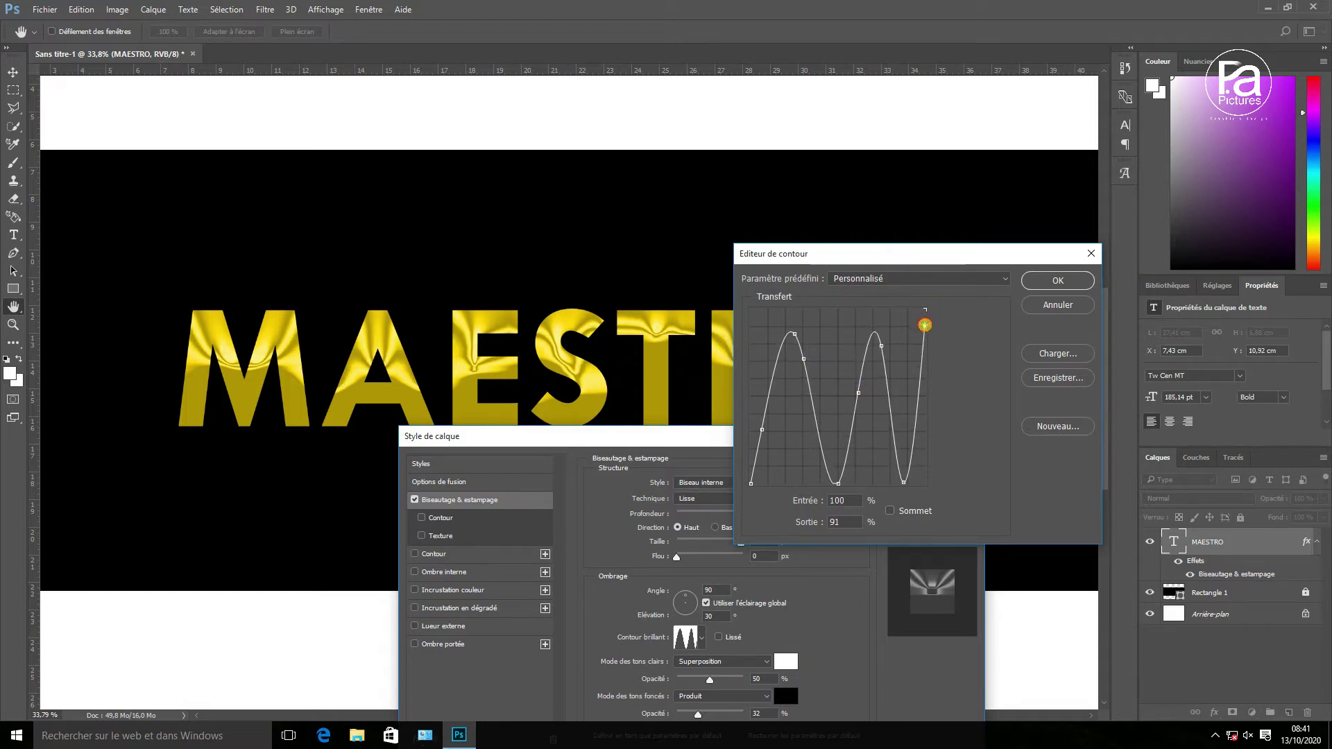
drag(925, 325, 920, 328)
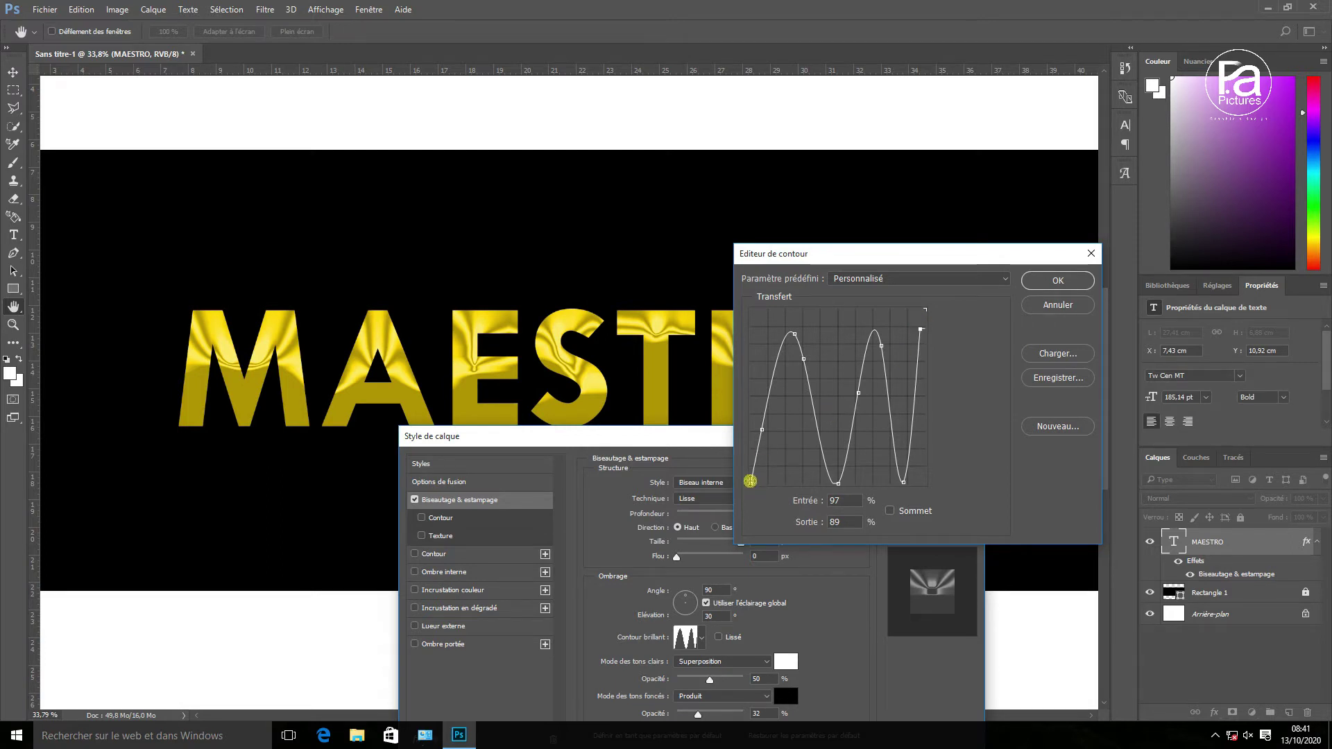
mouse_move(751, 480)
mouse_down()
mouse_move(765, 481)
mouse_move(747, 481)
mouse_up()
click(1038, 284)
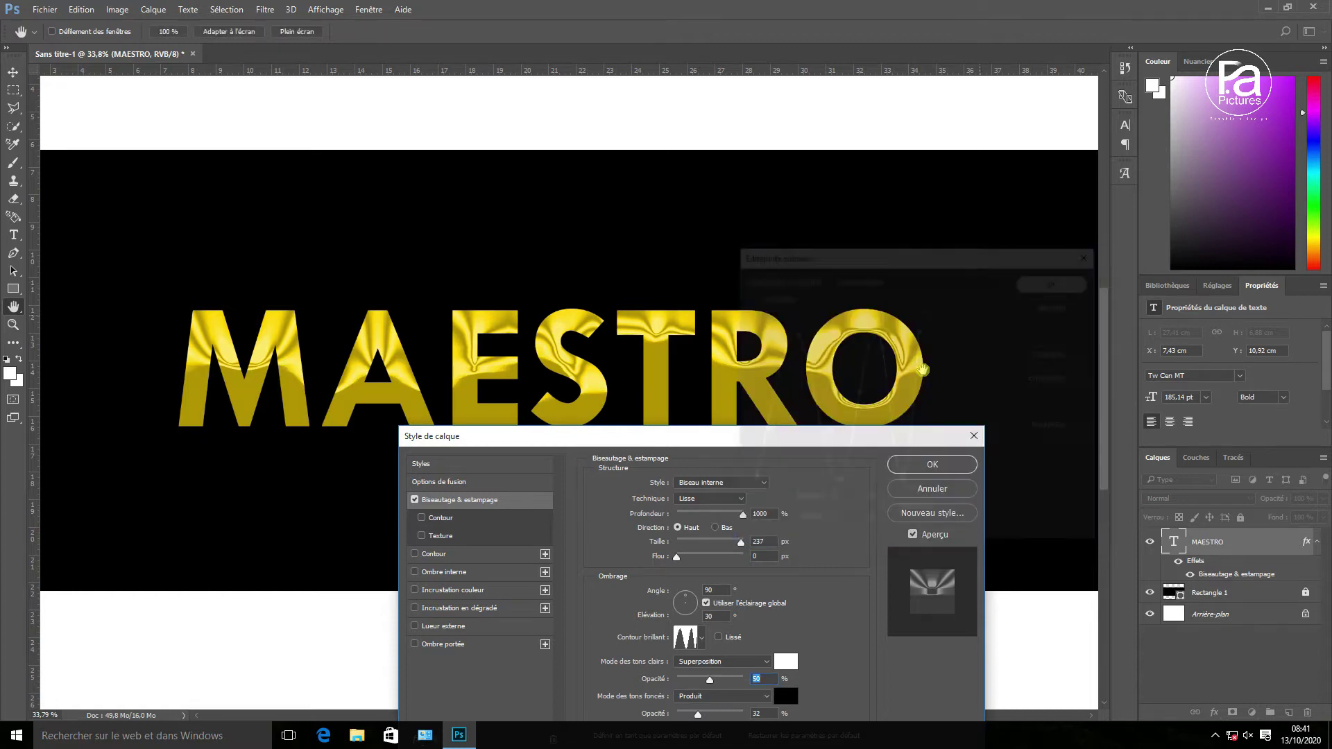
Step: Try the Cône inversé preset in the contour editor and apply the Gaussien preset to the bevel's gloss contour
click(686, 637)
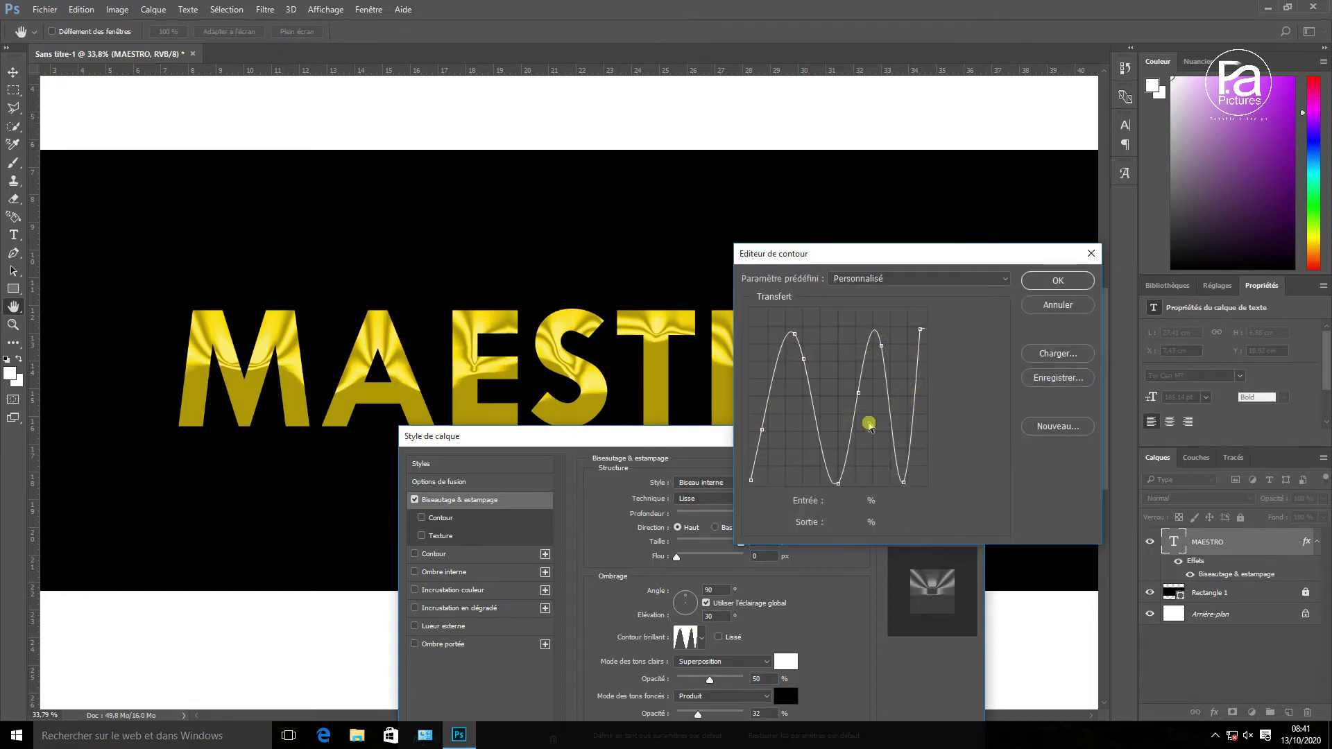
click(1012, 282)
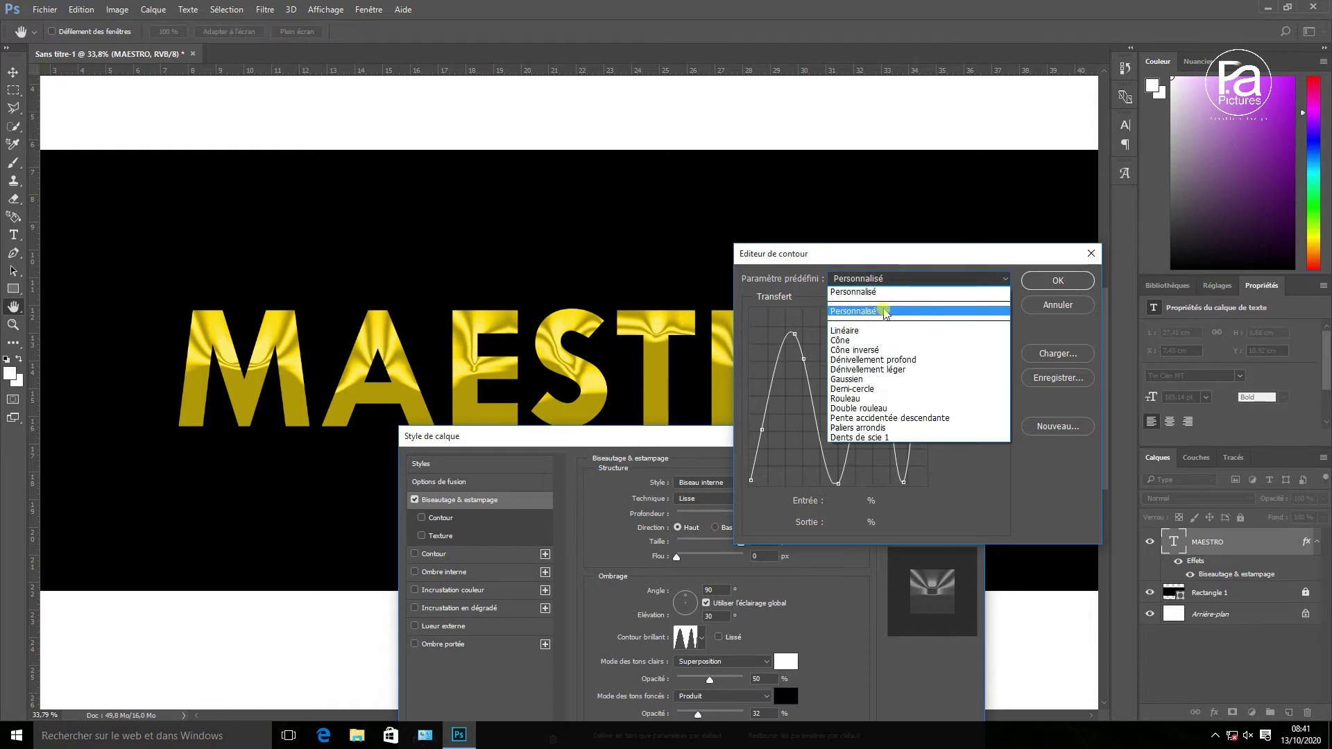
click(861, 351)
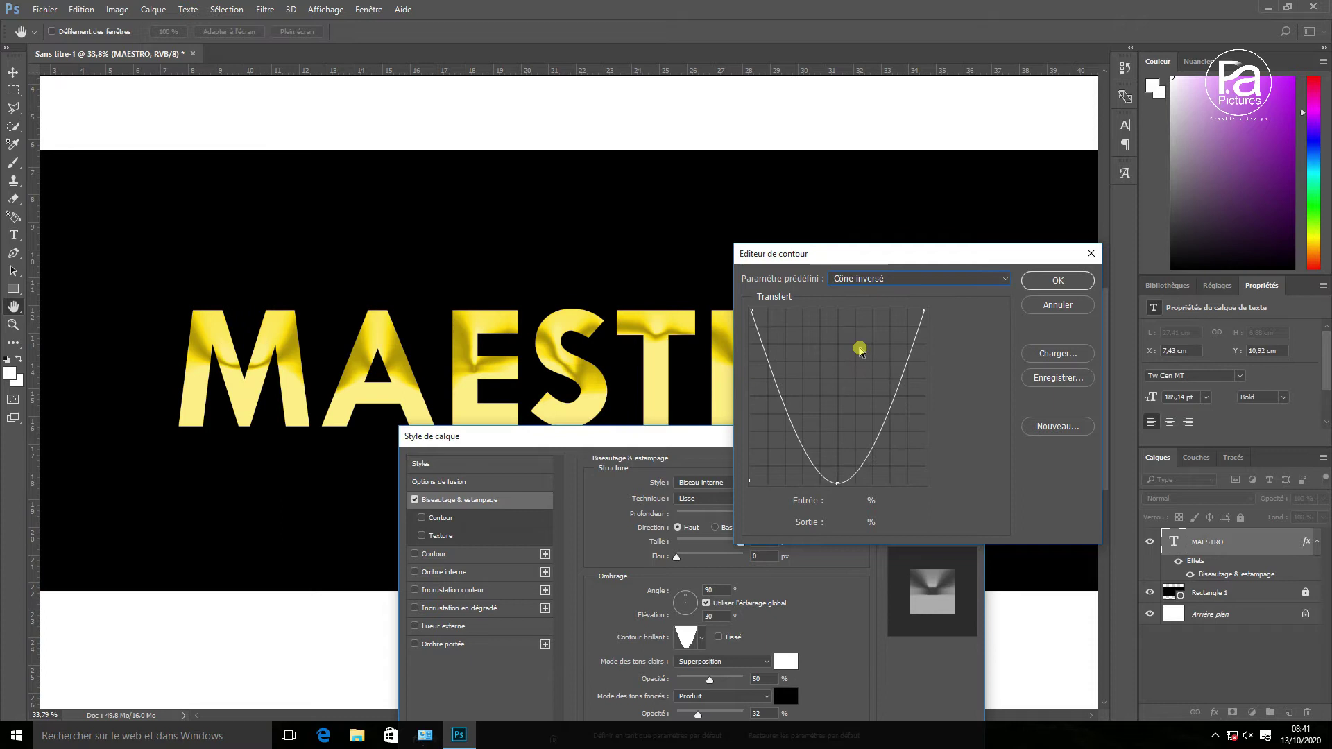
click(949, 288)
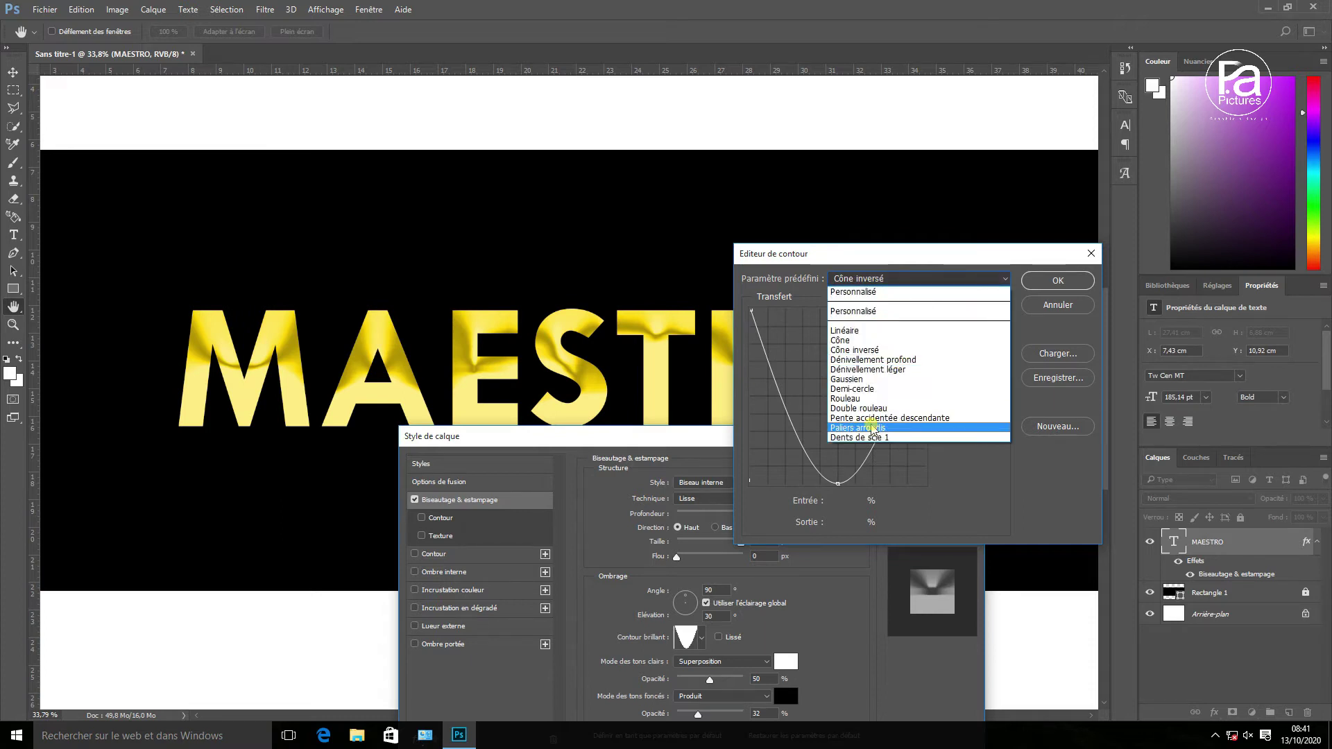
click(868, 351)
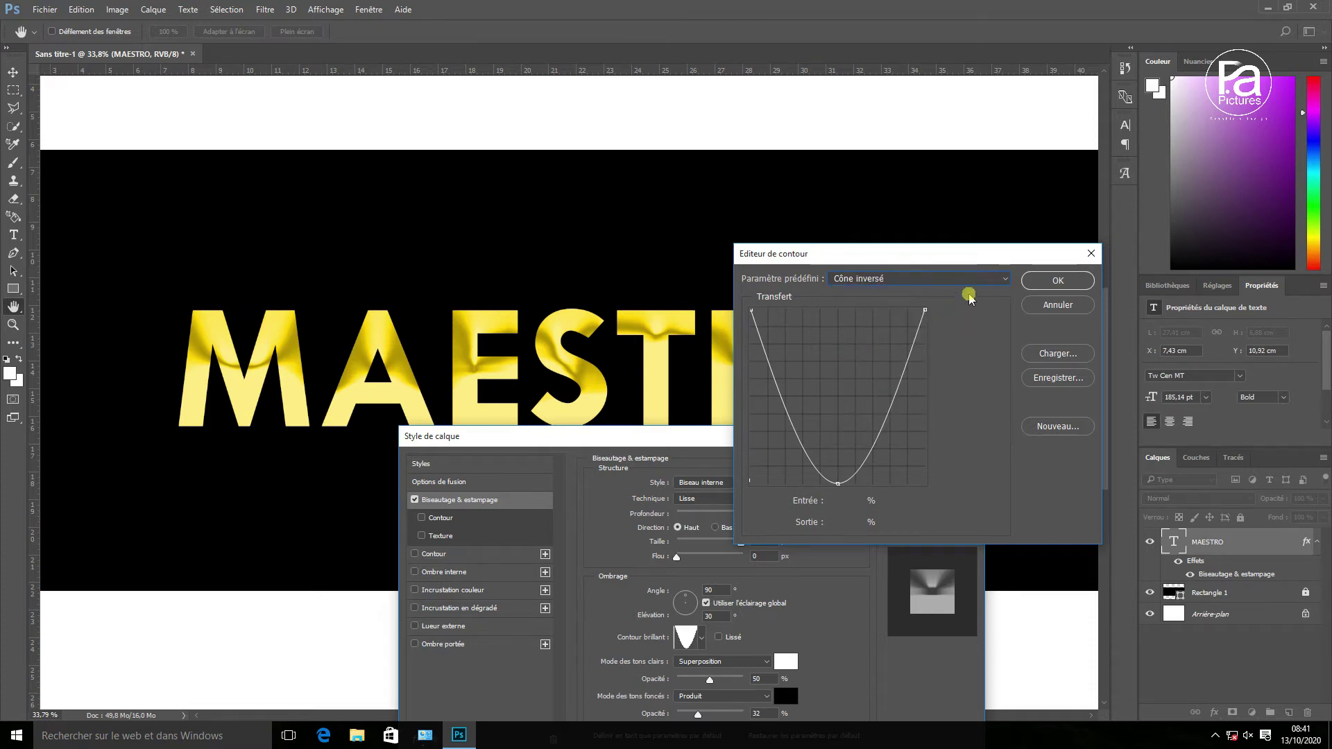
click(965, 281)
click(865, 377)
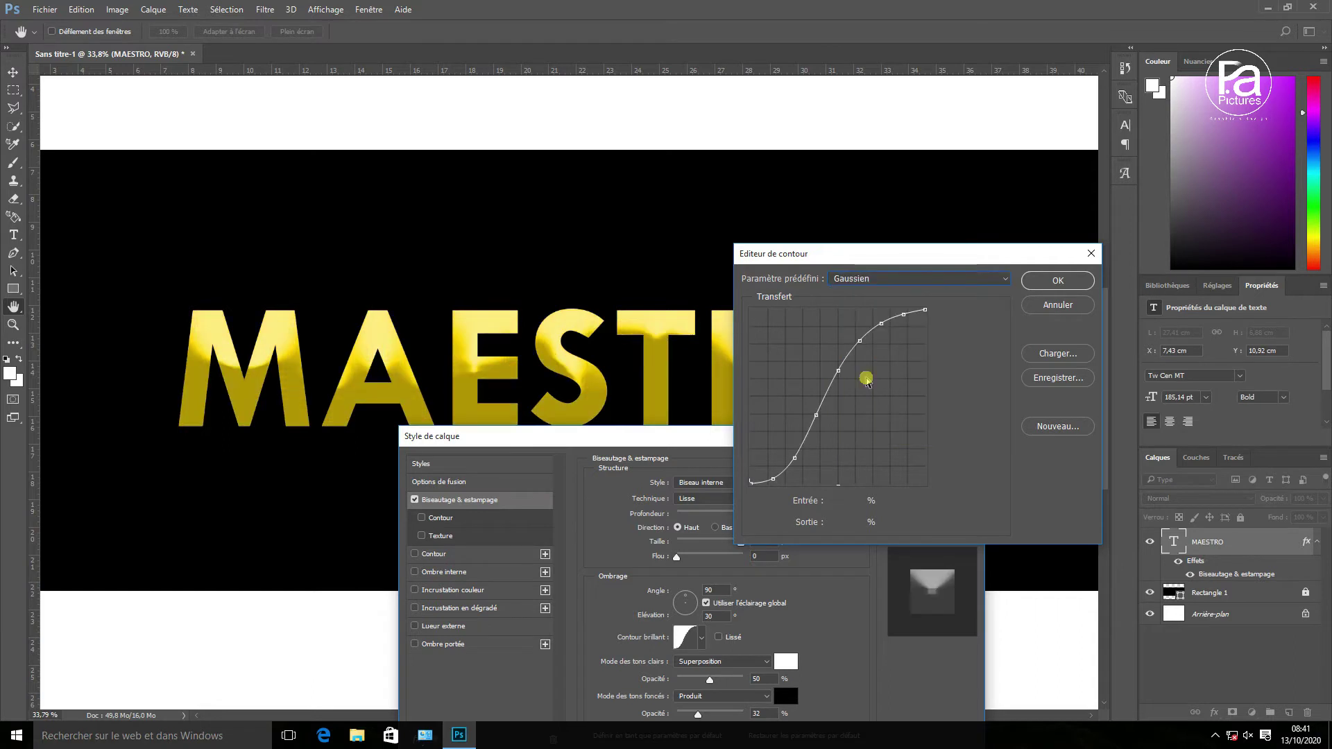
click(1069, 281)
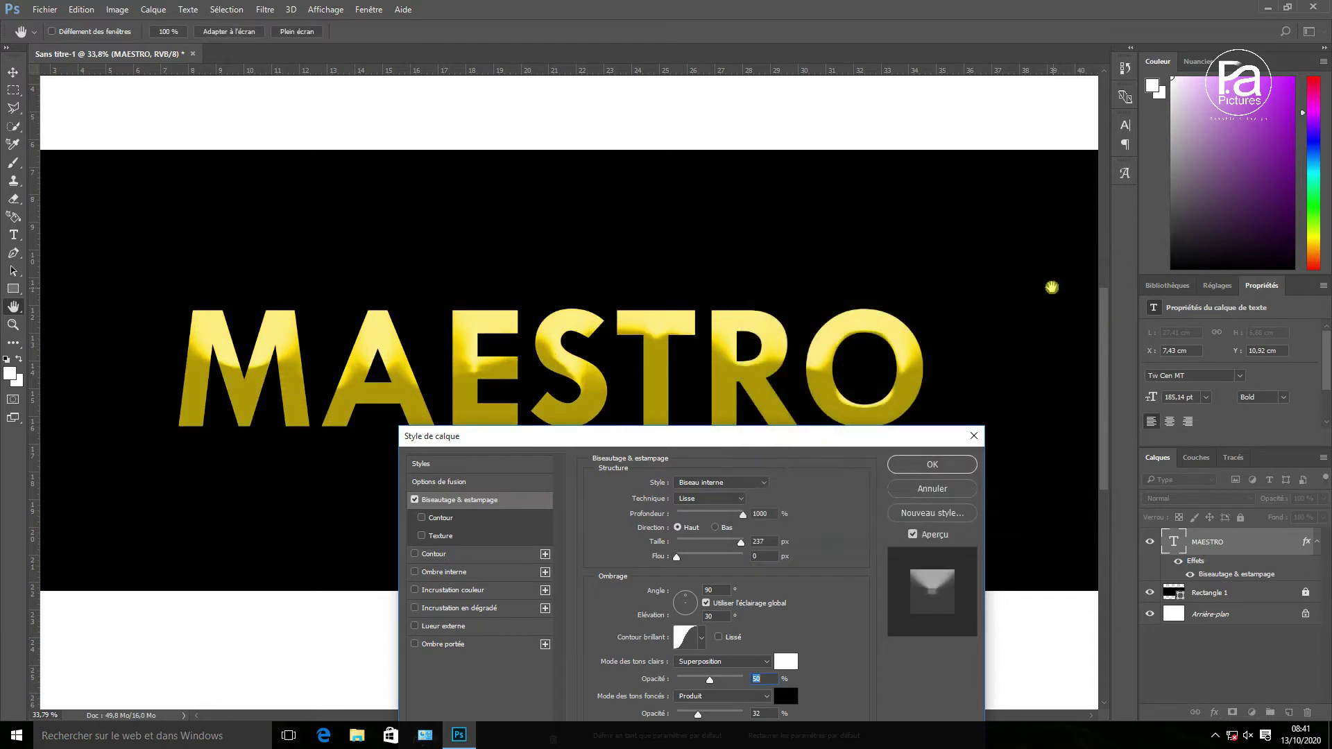
Step: Reshape the Gaussien gloss contour into several peaks, with points at input 71%, output 14% and input 36%, output 68%
click(697, 644)
drag(839, 377, 841, 477)
drag(886, 324, 879, 462)
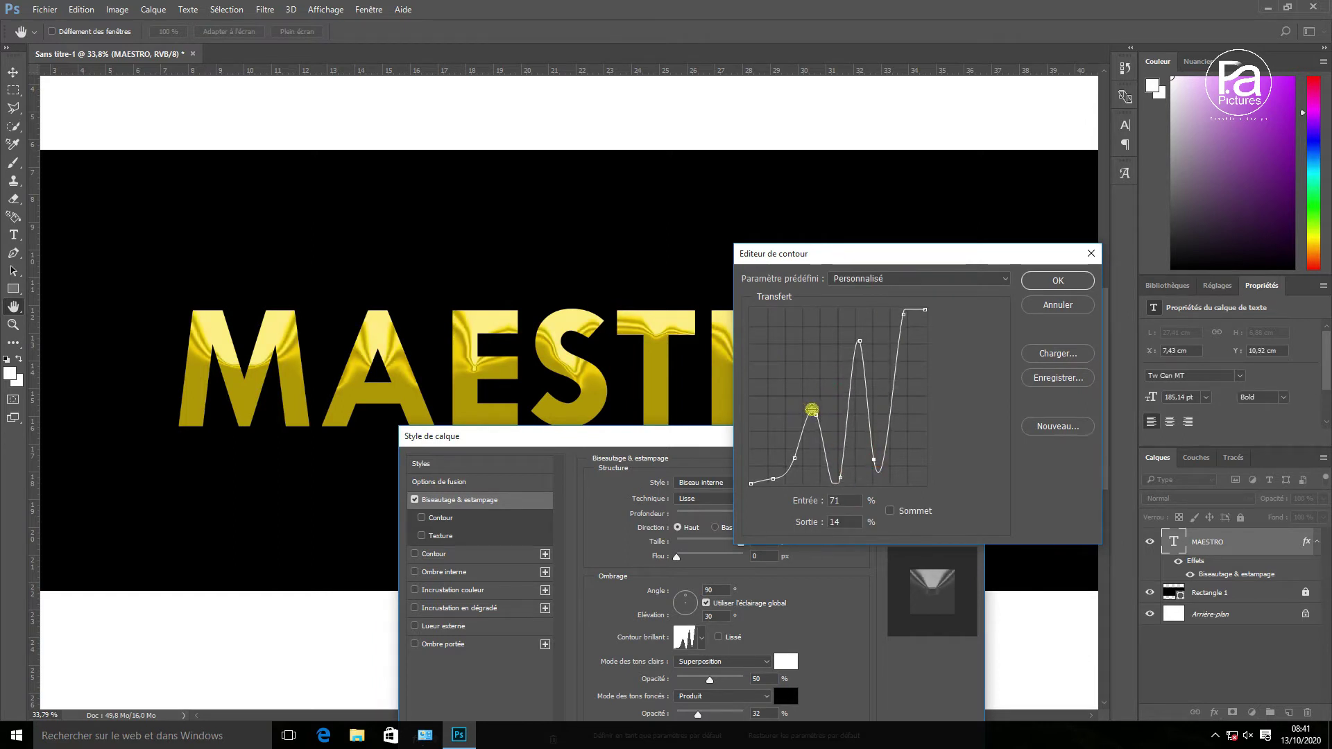
drag(815, 416, 796, 380)
click(815, 367)
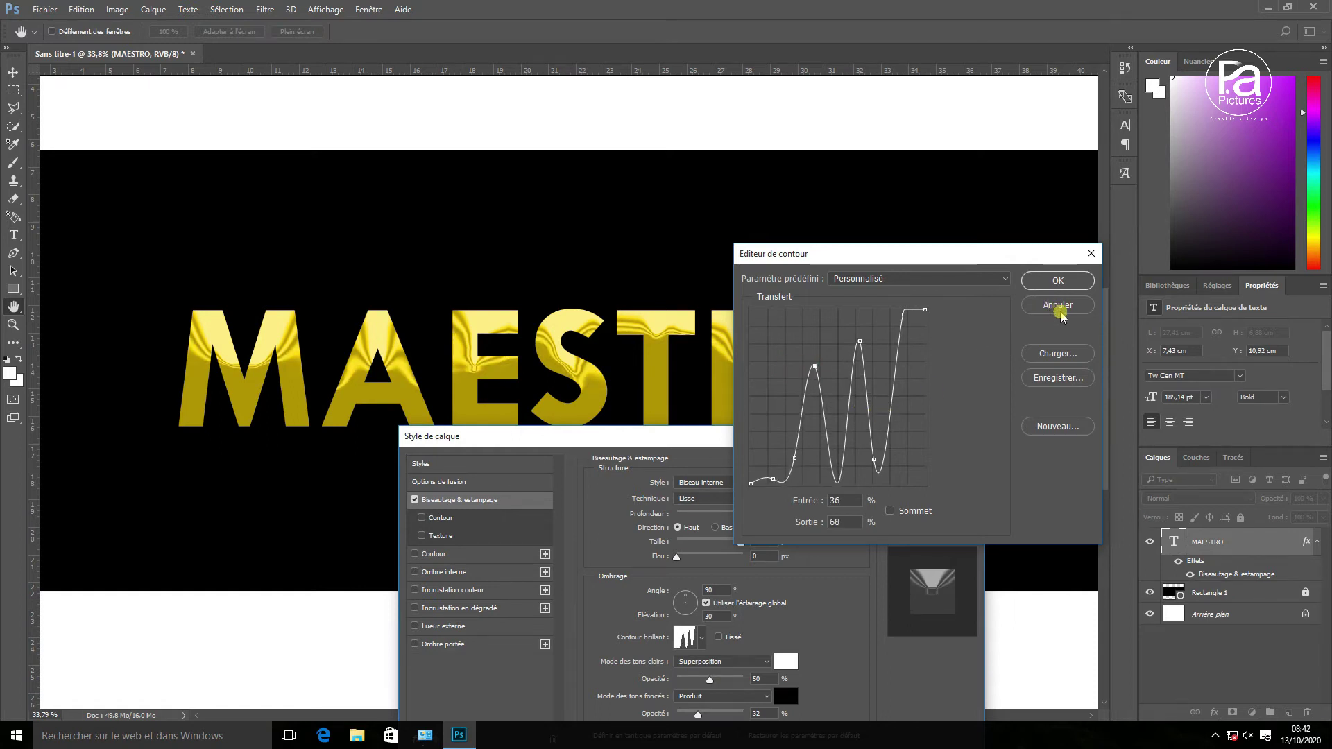
click(1065, 282)
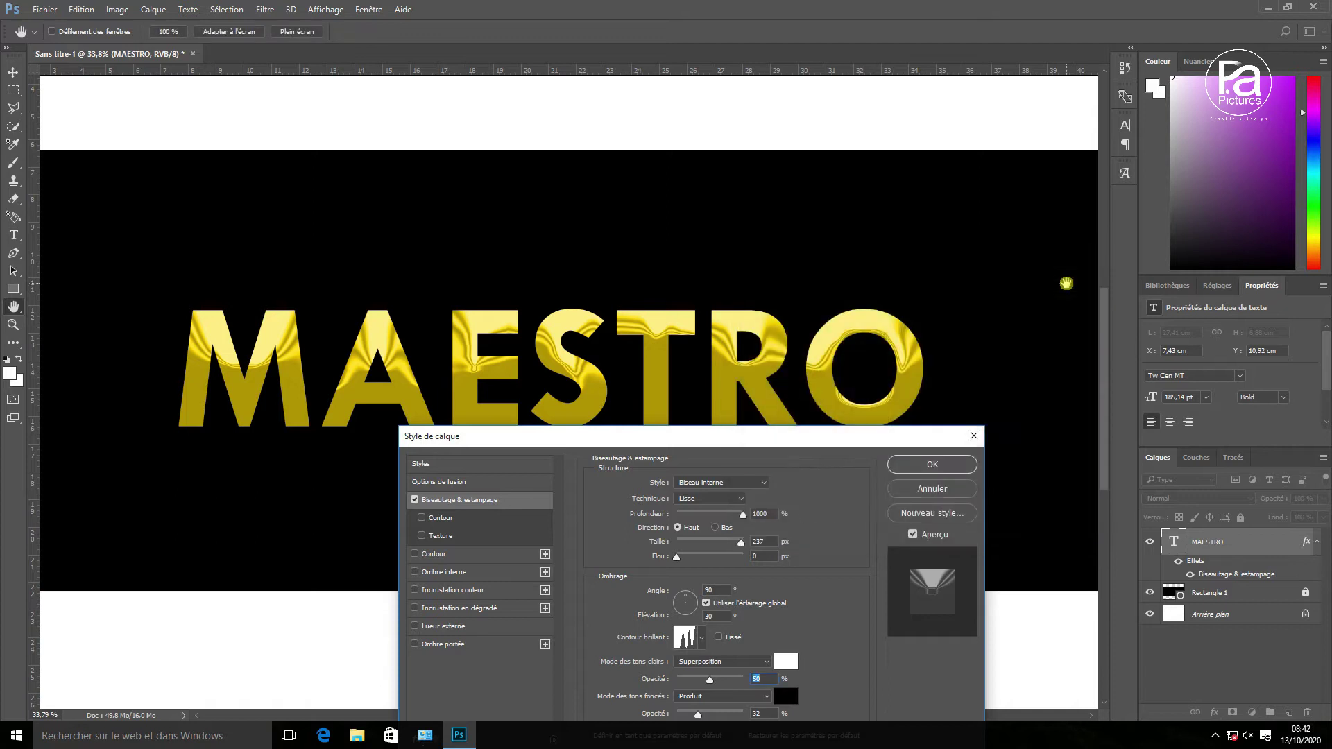
Step: Select the preset gloss contour with three peaks for the MAESTRO bevel
click(703, 639)
click(665, 565)
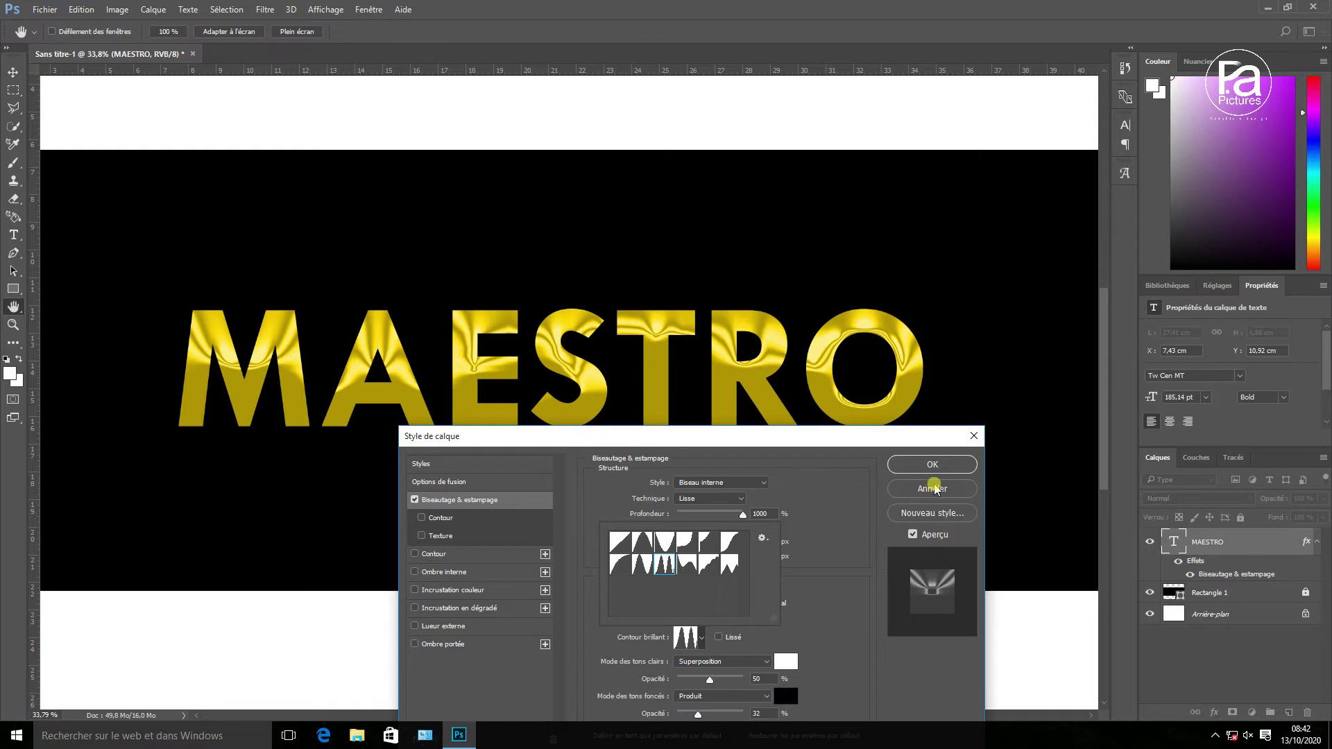
drag(817, 439, 837, 434)
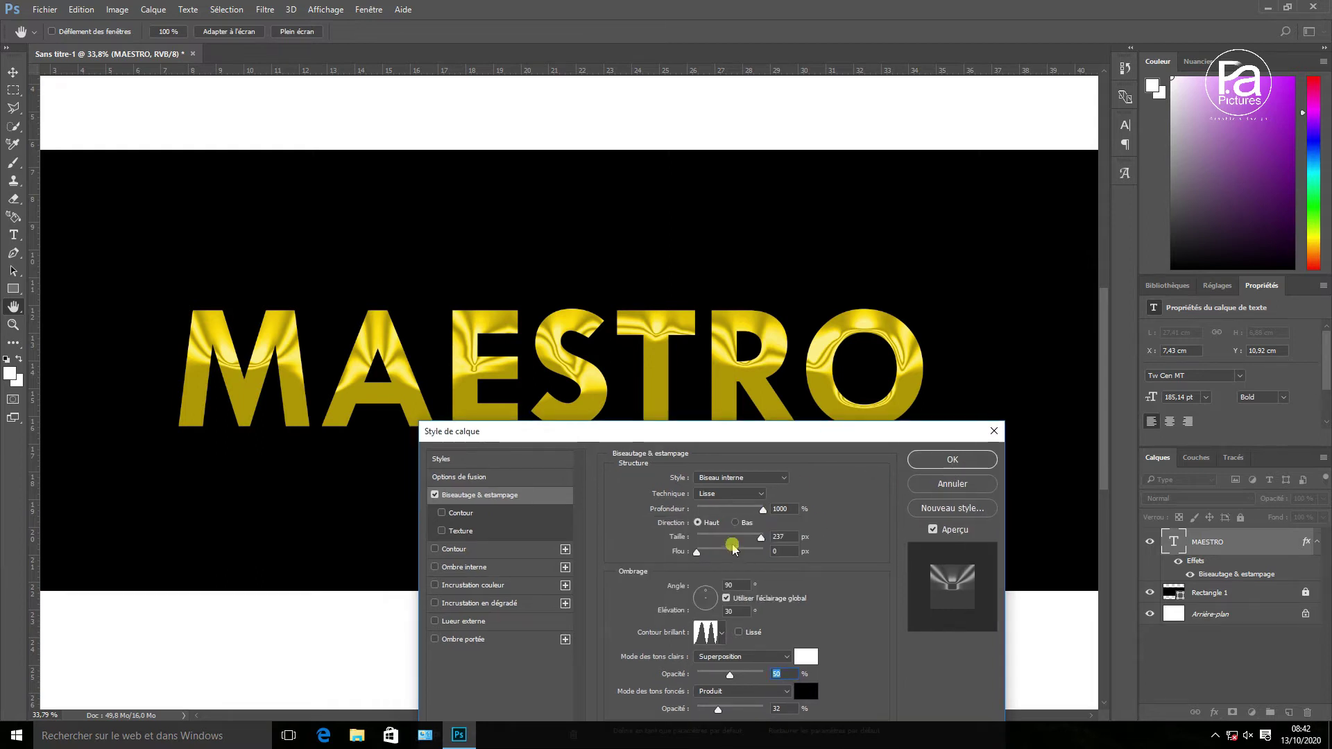
Step: Try a shallower, narrower bevel with a depth of 417% and a size of 27 px
drag(764, 512, 695, 510)
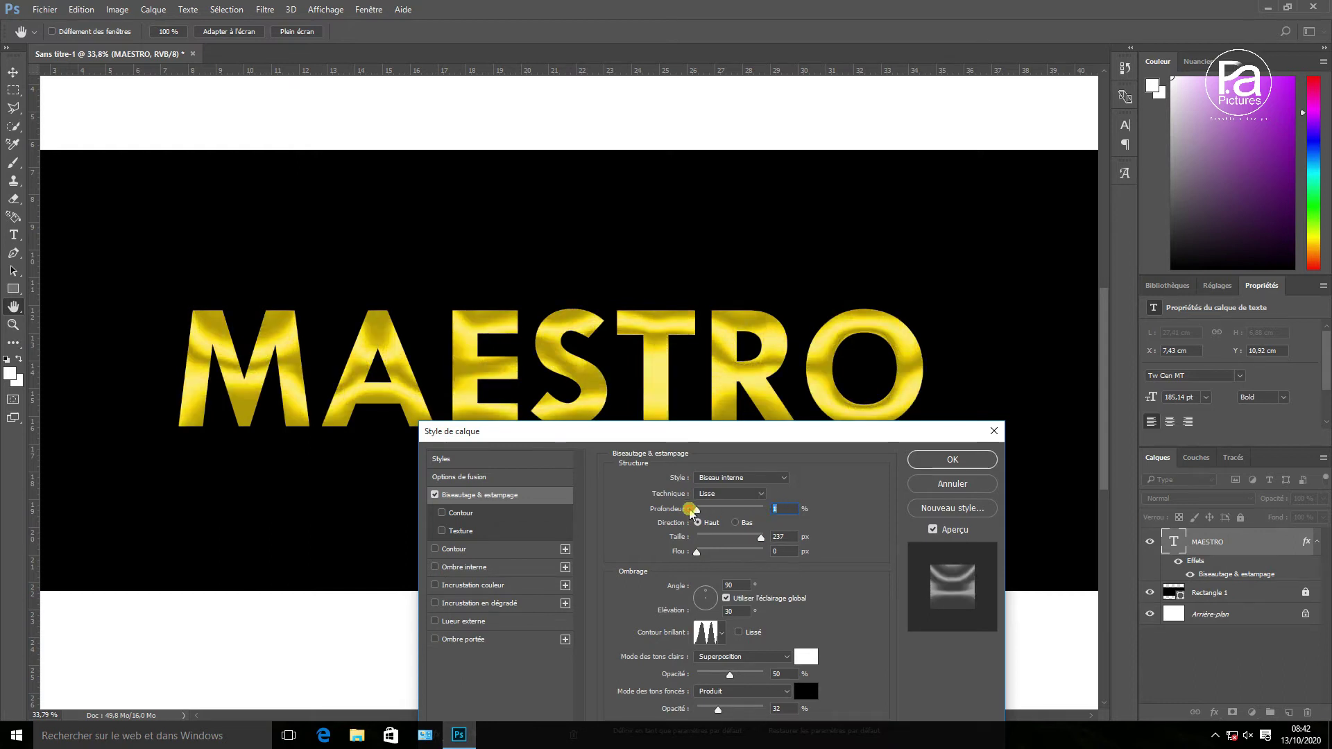
drag(761, 536, 709, 543)
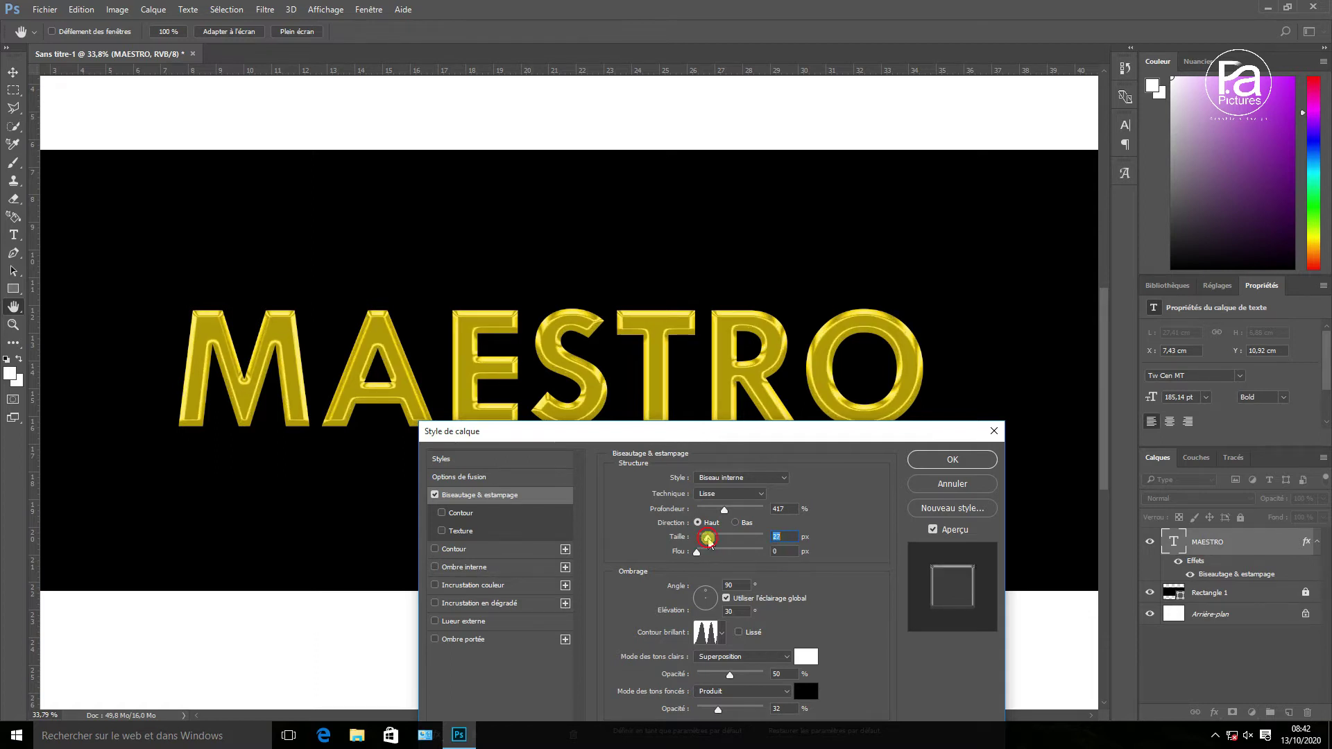
drag(736, 432, 704, 432)
Step: Set the bevel's depth to 1000% and its size to 213 px
drag(694, 516, 739, 519)
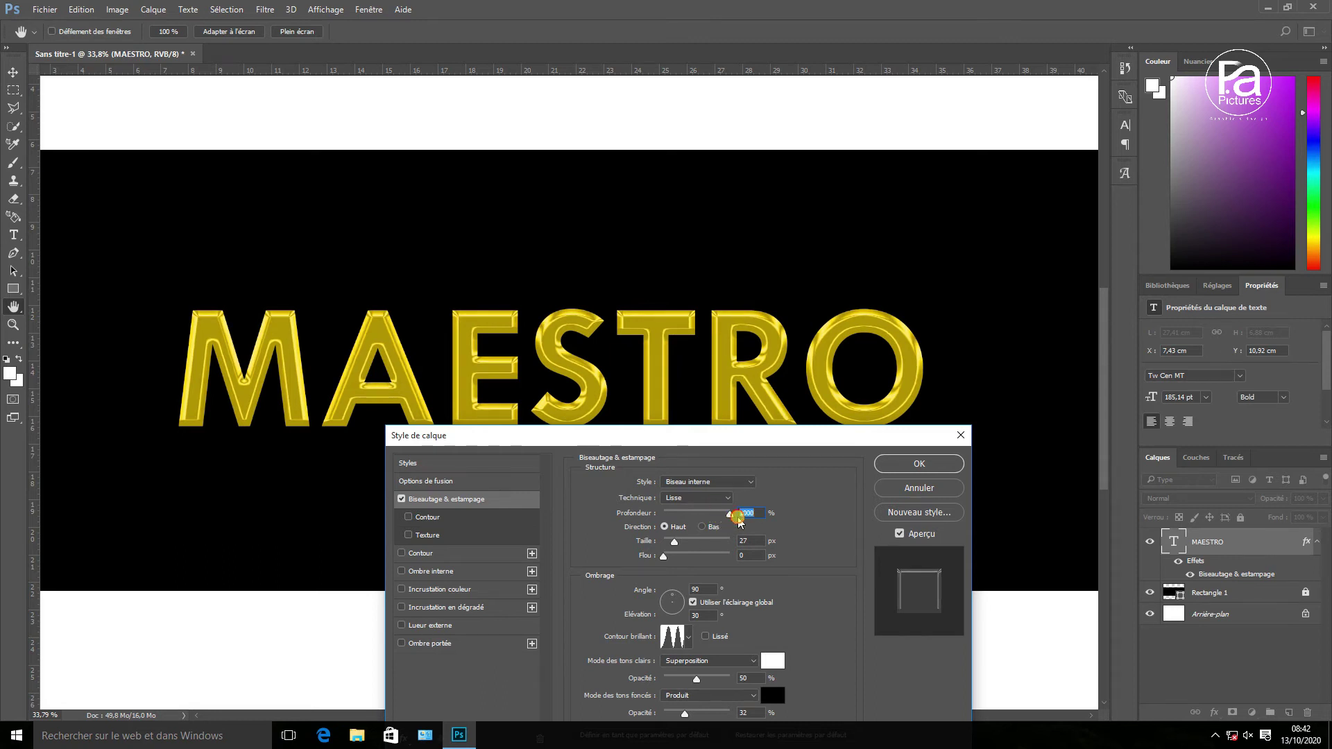
drag(672, 545, 711, 537)
drag(713, 439, 924, 428)
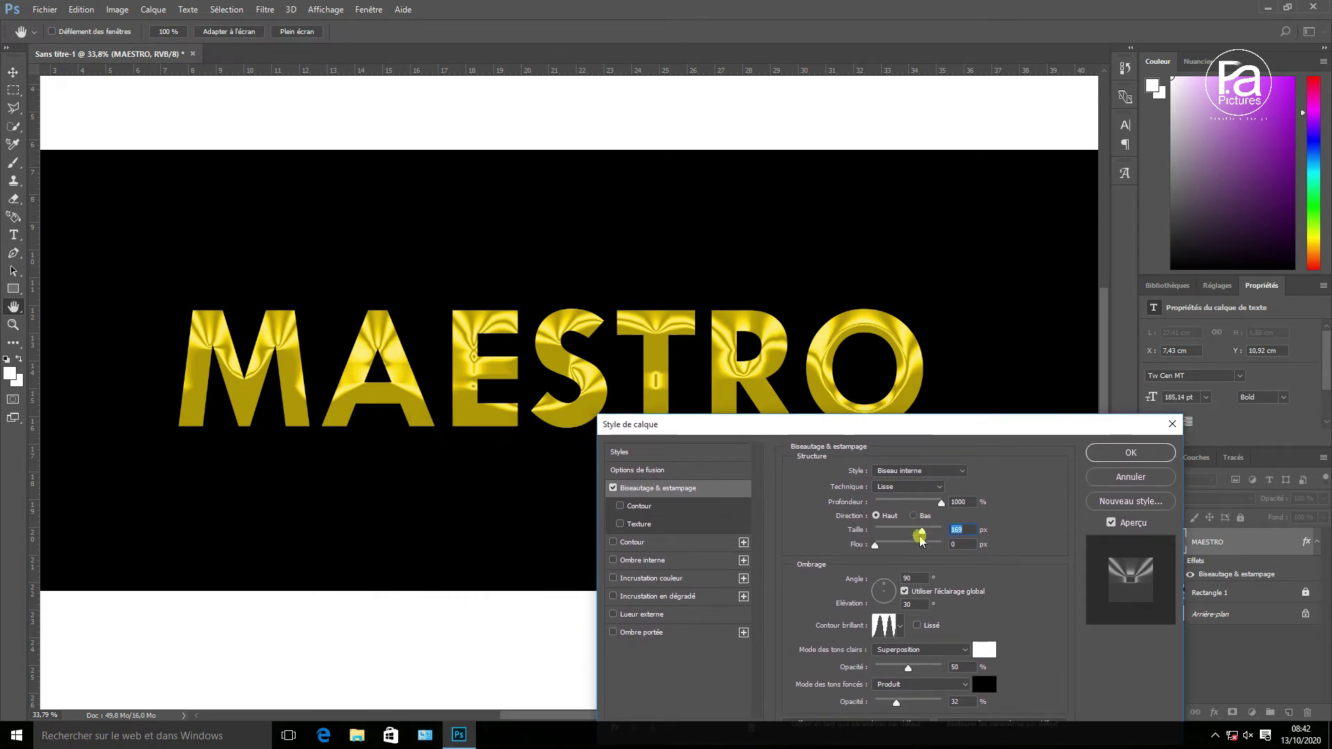
drag(924, 533, 934, 532)
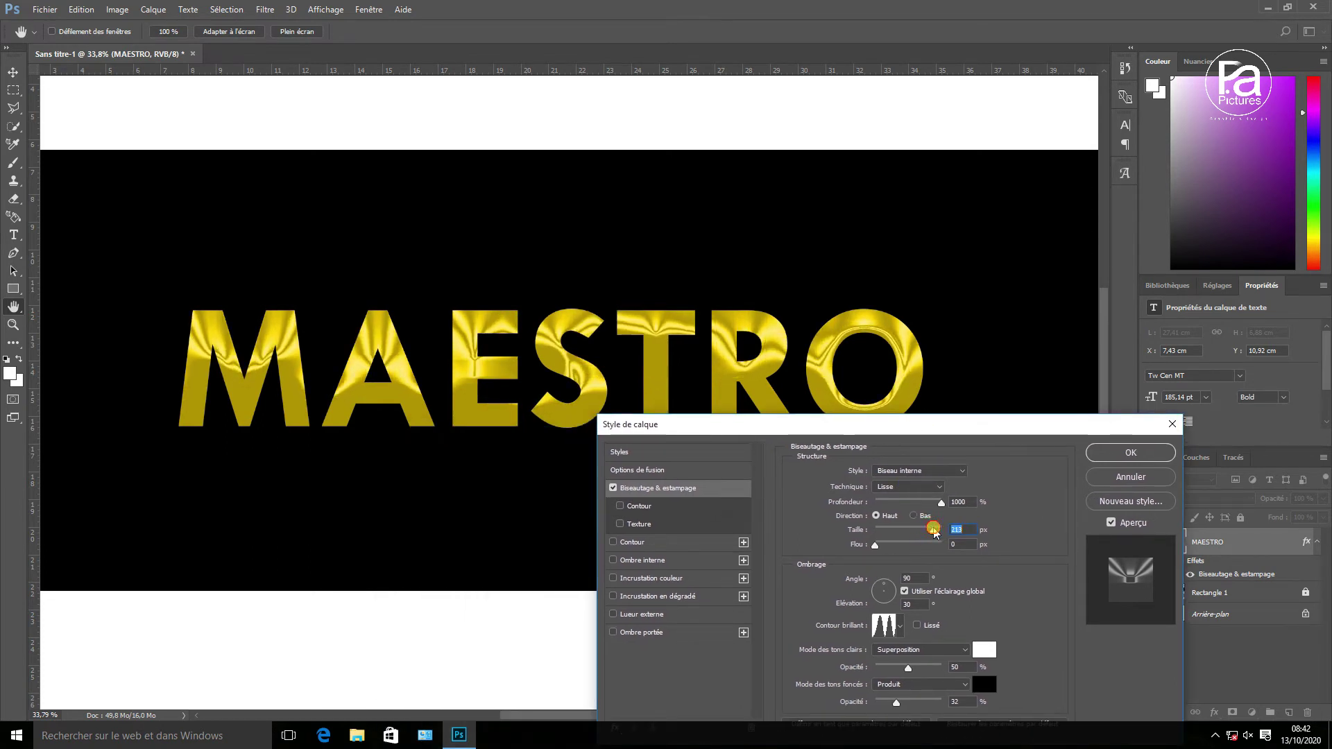
Step: Try a bevel highlight opacity of 15% with the white highlight color ffffff
drag(927, 436, 841, 4)
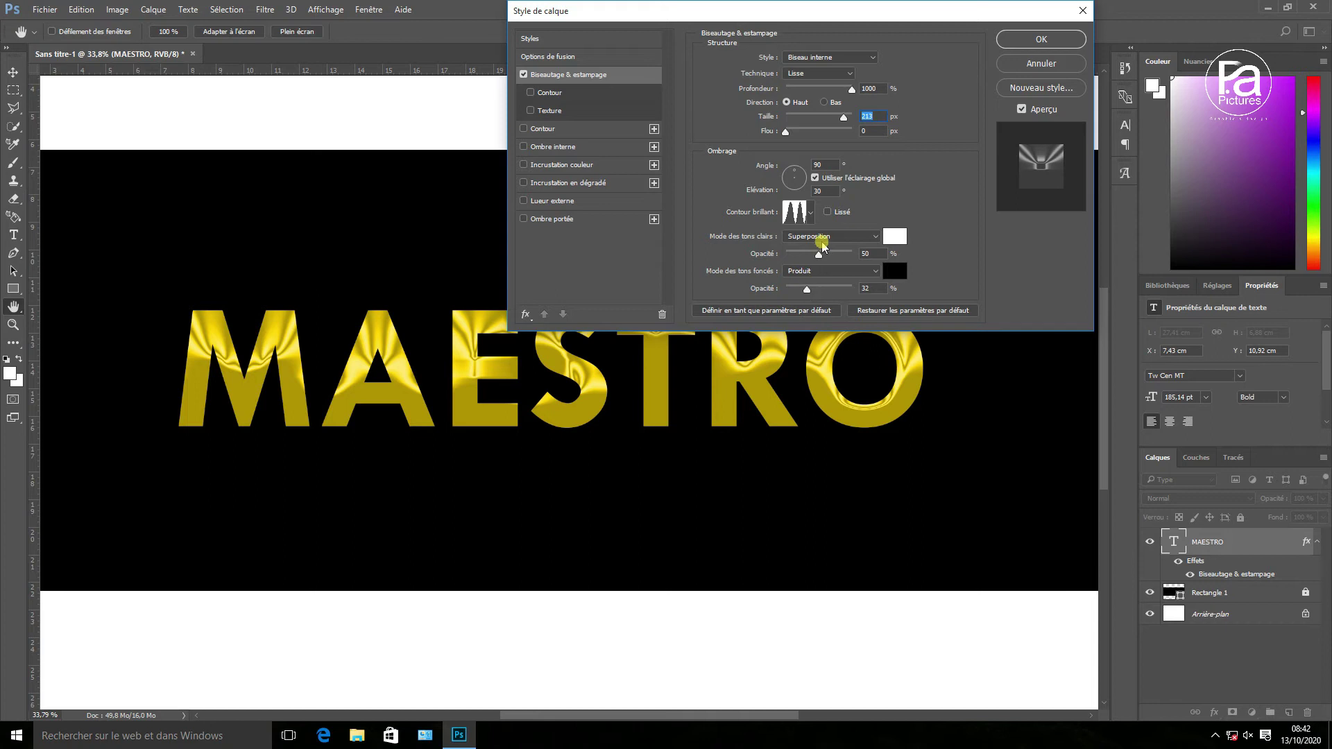
mouse_move(809, 259)
mouse_down()
mouse_move(766, 258)
mouse_move(797, 261)
mouse_up()
click(894, 238)
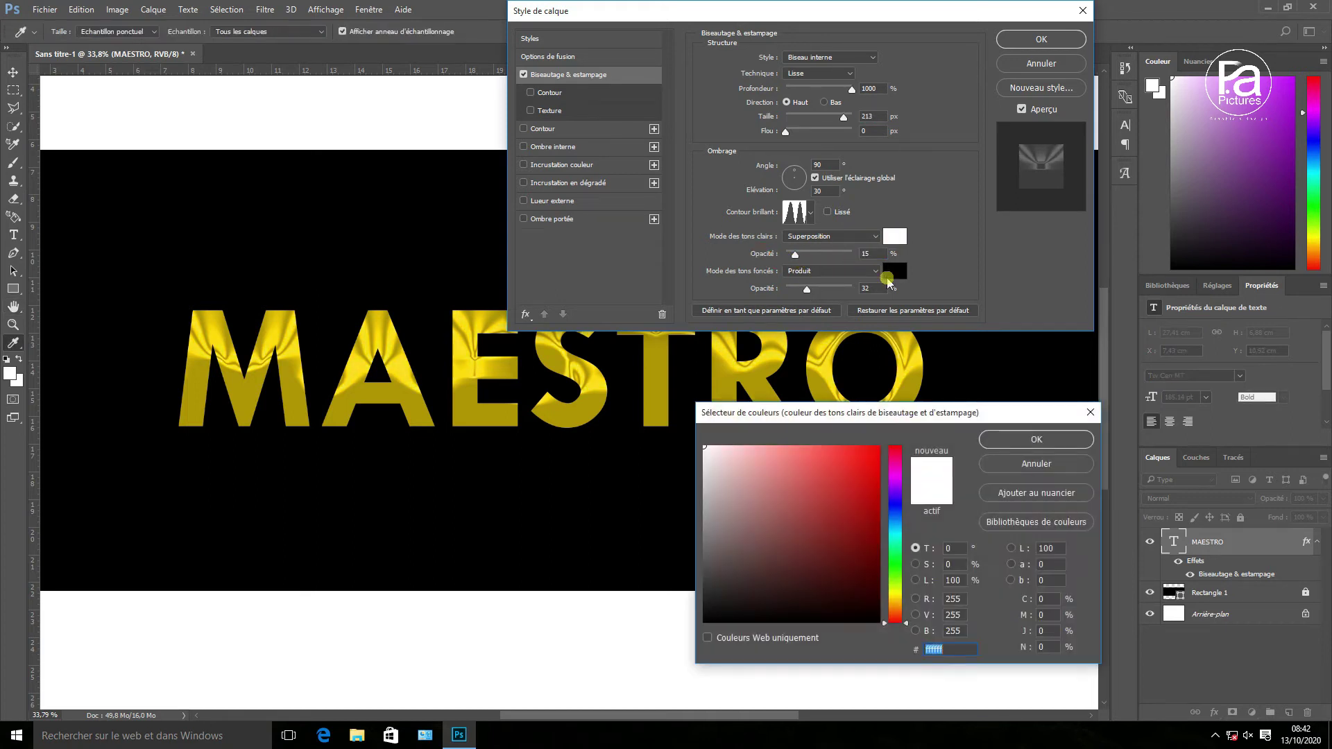
click(1037, 439)
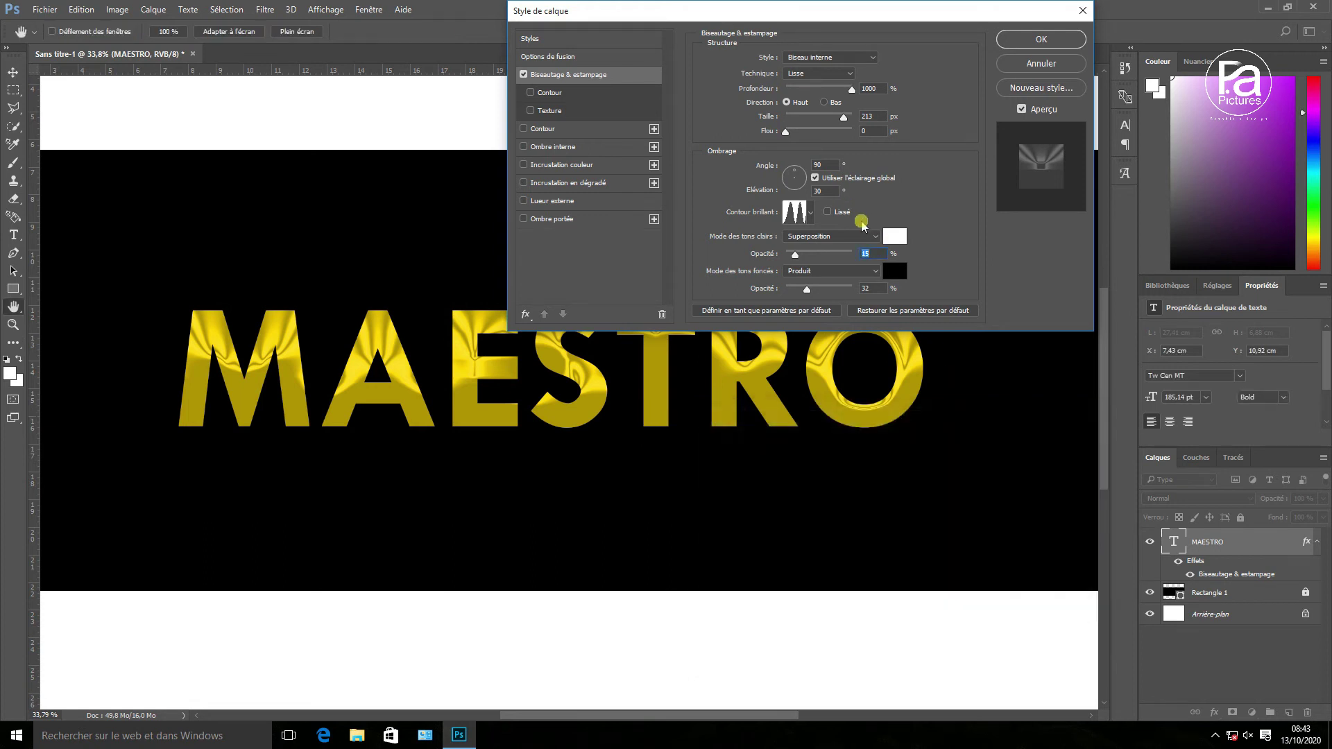
Step: Choose Superposition as the bevel's highlight mode and Produit as its shadow mode
click(874, 236)
click(821, 335)
click(875, 272)
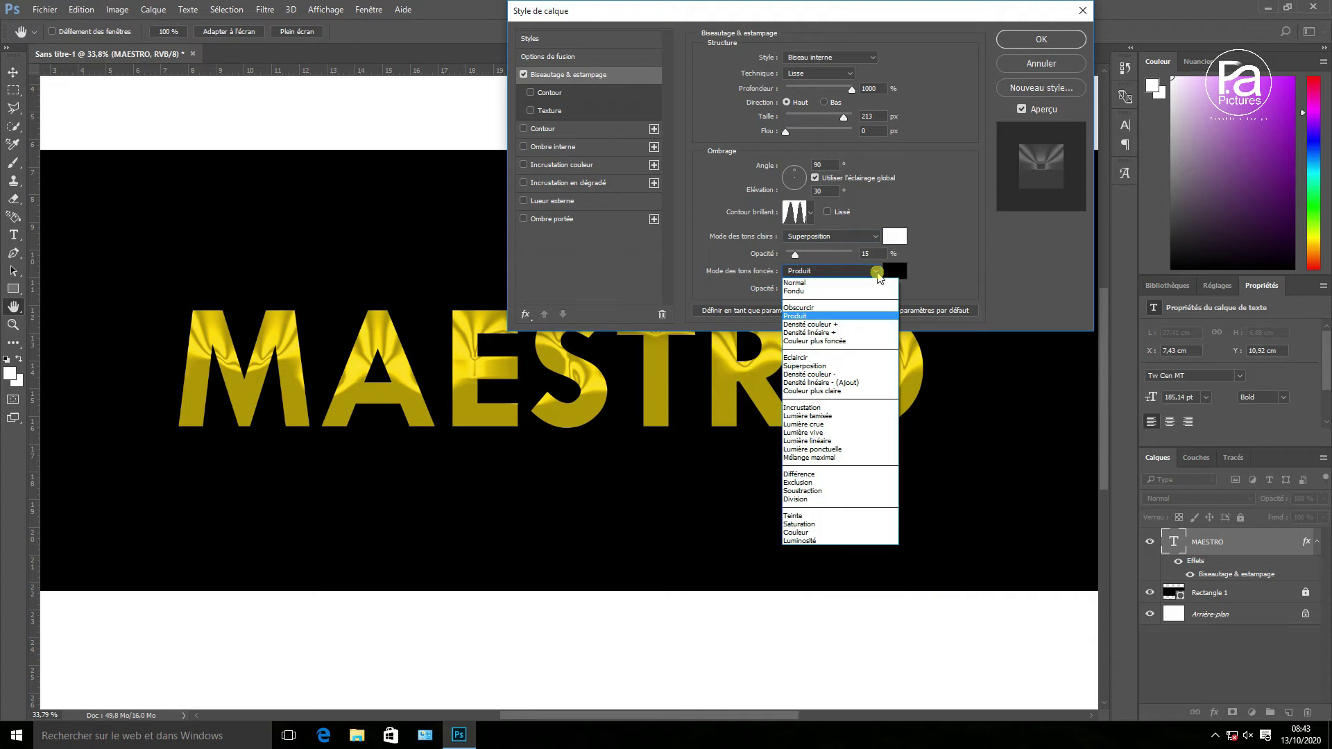
click(819, 316)
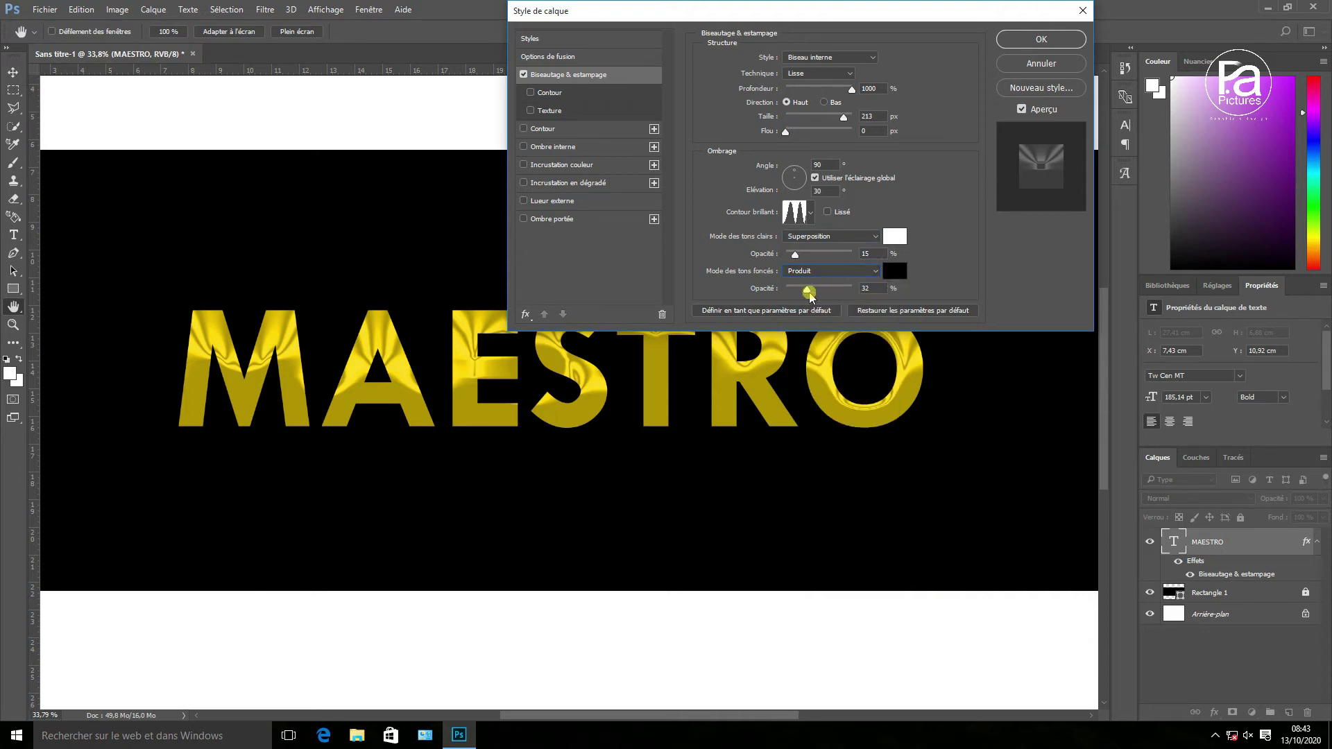
Step: Set the bevel's highlight opacity to 60% and shadow opacity to 39%, and apply the layer style to the MAESTRO text
mouse_move(810, 292)
mouse_down()
mouse_move(863, 294)
mouse_move(769, 290)
mouse_move(826, 293)
mouse_move(804, 290)
mouse_move(834, 256)
mouse_move(857, 257)
mouse_move(756, 258)
mouse_move(758, 291)
mouse_move(810, 258)
mouse_move(867, 258)
mouse_move(826, 260)
mouse_up()
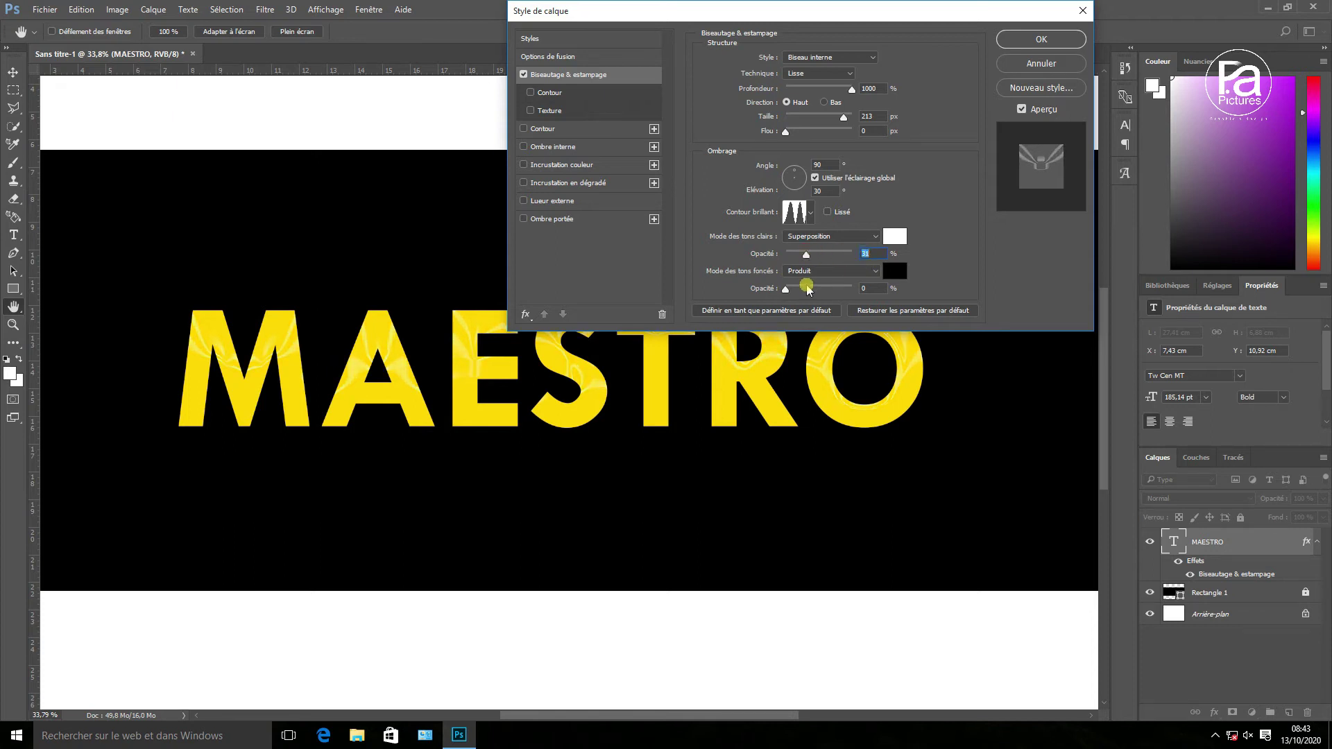
drag(786, 290, 826, 262)
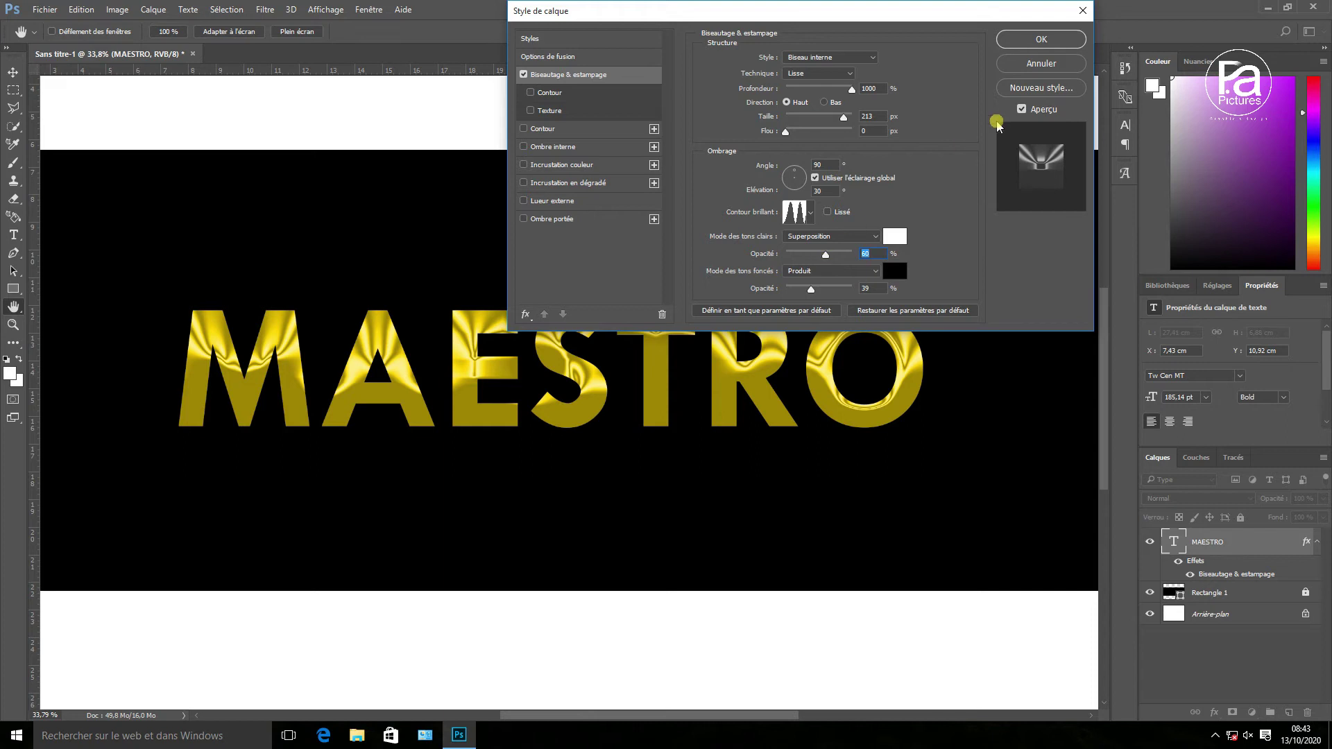
click(1041, 38)
scroll(917, 340, down, 3)
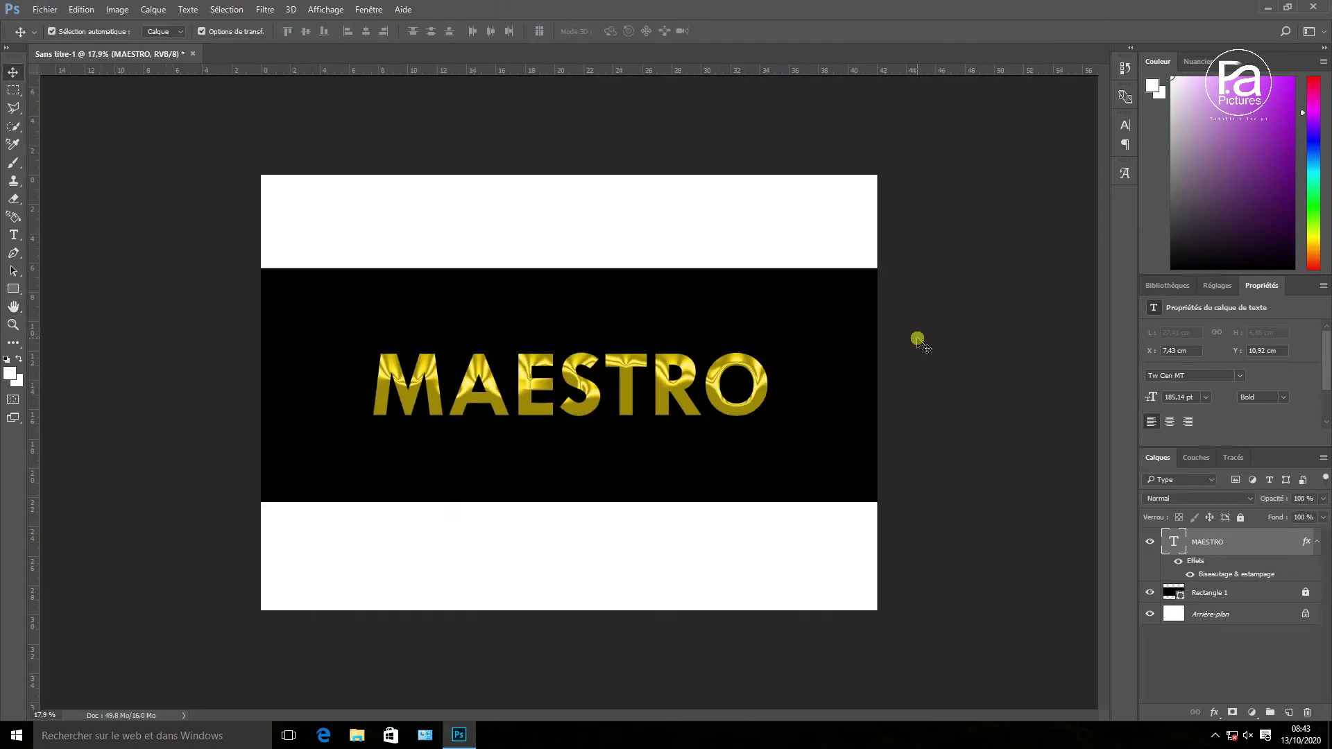
Step: Unlock the black Rectangle 1 layer and enlarge it to about 5154 × 3617 px so it covers the whole page
click(917, 340)
scroll(698, 377, down, 2)
scroll(567, 425, down, 1)
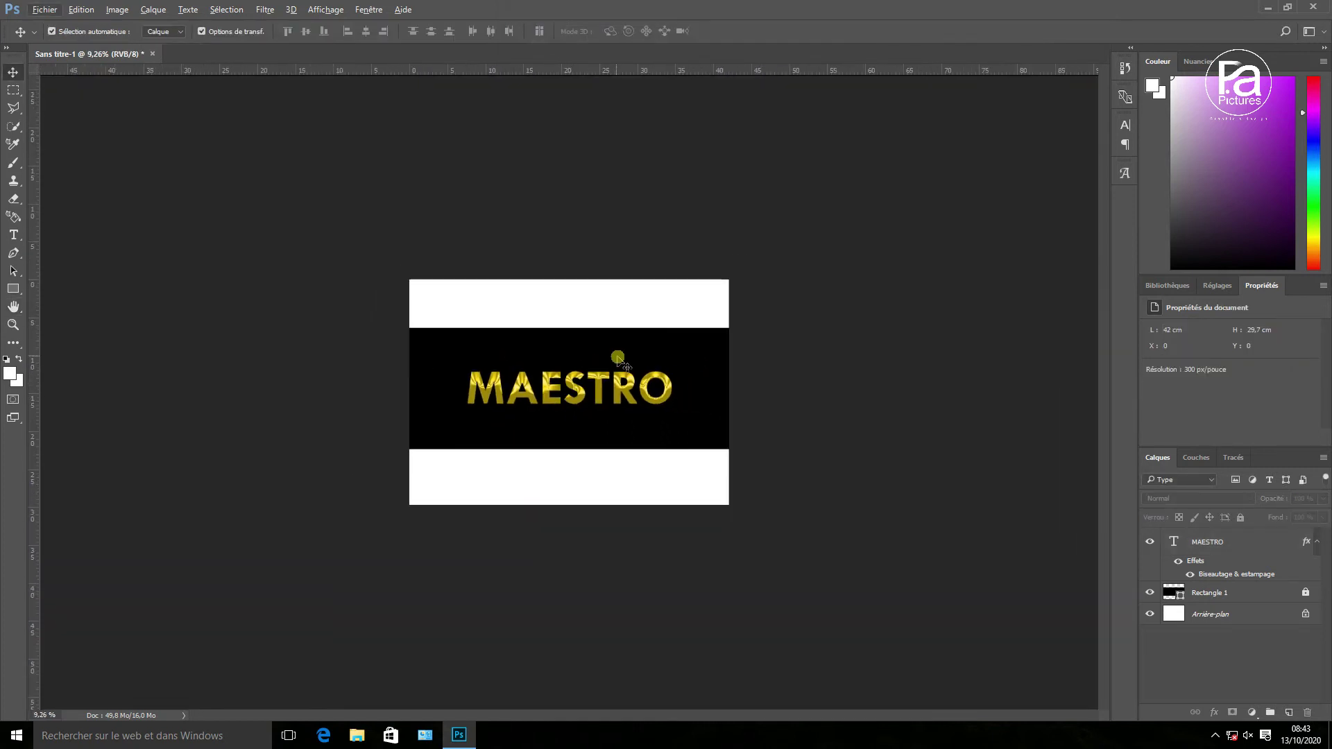
scroll(615, 363, up, 2)
click(1305, 593)
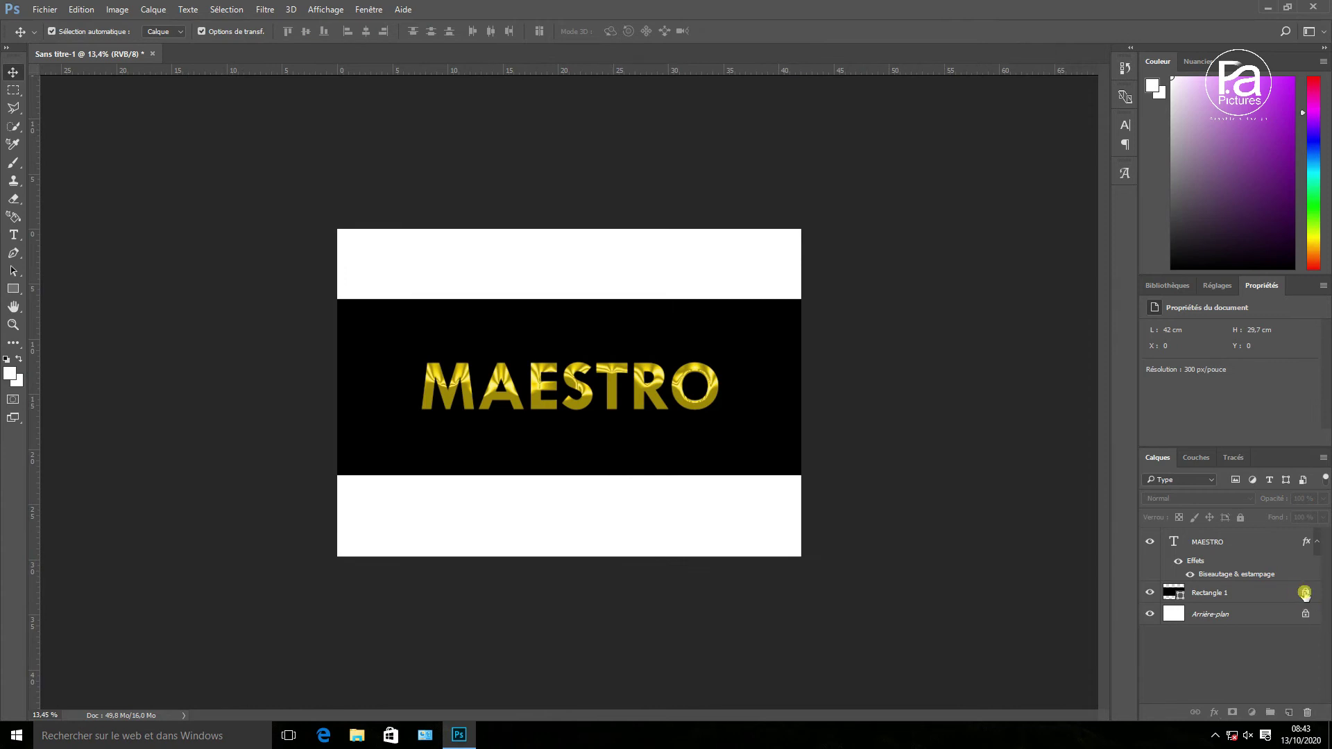
click(661, 415)
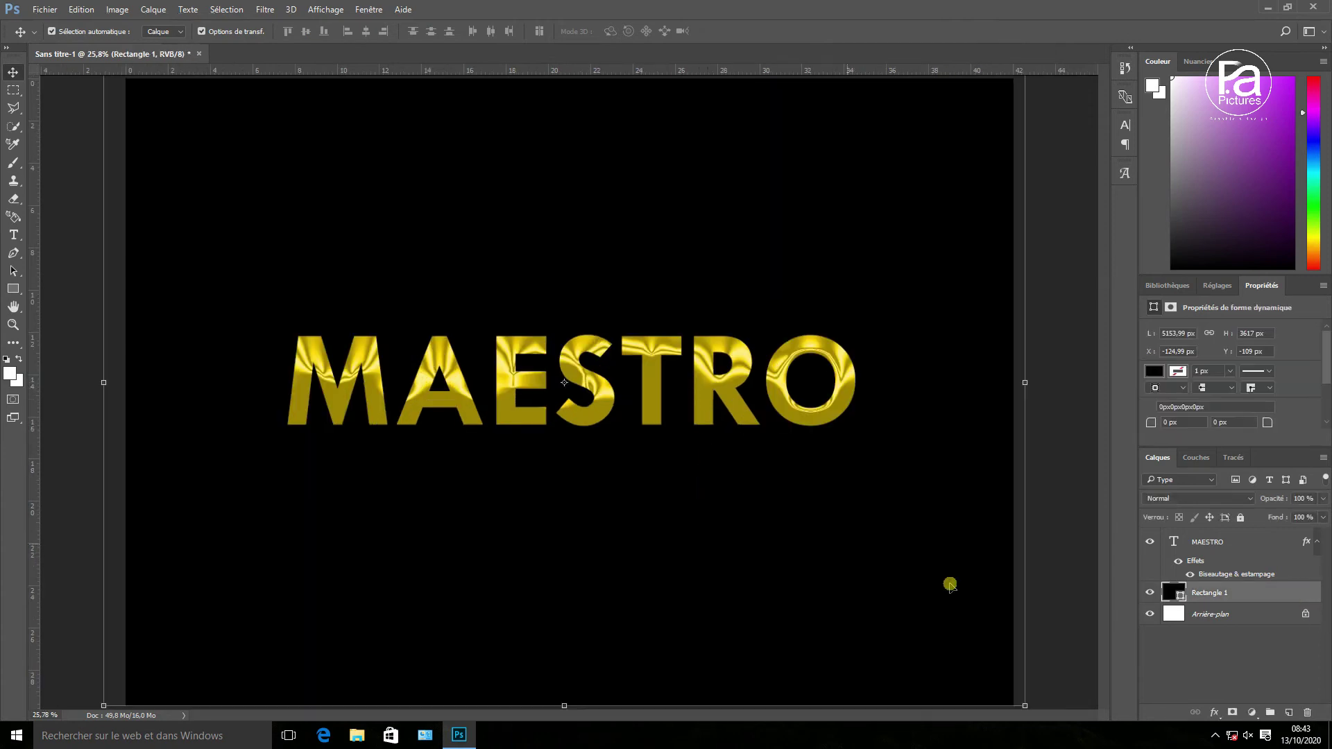
Step: Hide the black Rectangle 1 layer so the gold title sits on the white background
click(1149, 592)
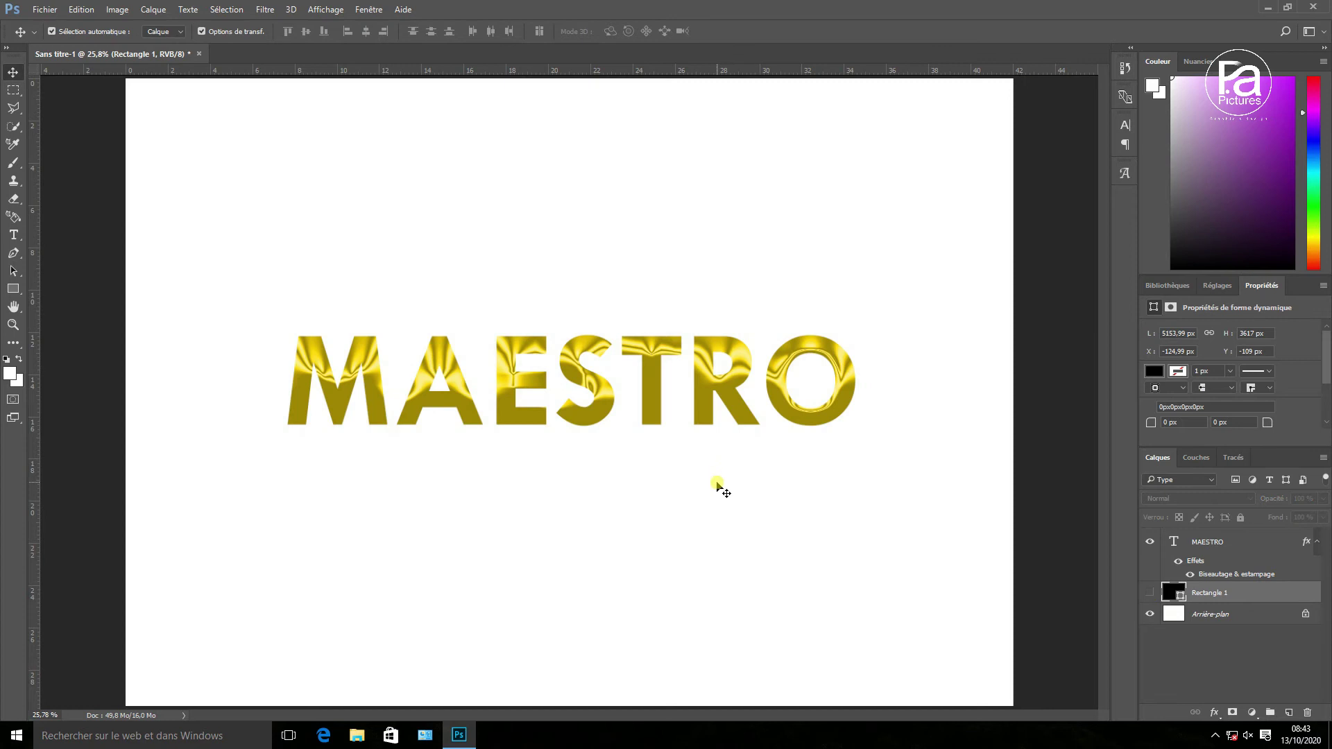
click(719, 483)
scroll(719, 482, down, 2)
scroll(569, 394, up, 4)
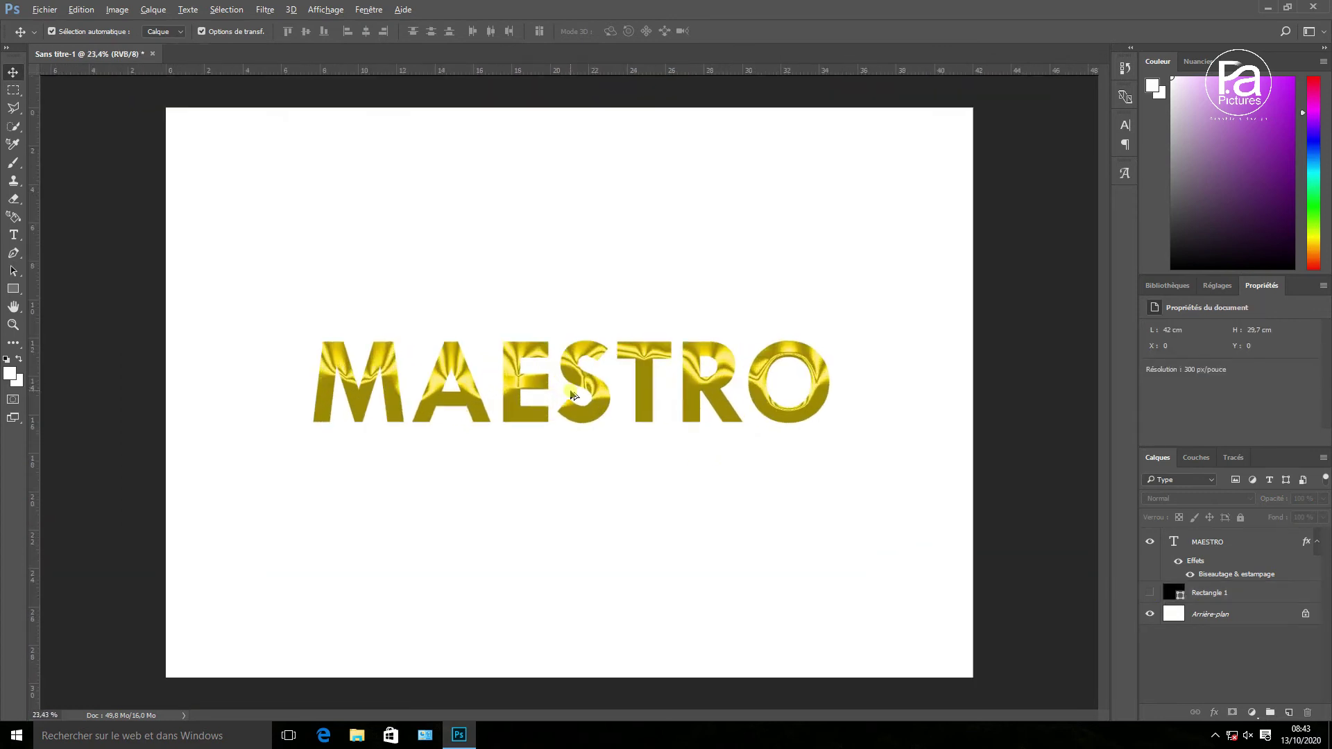
Step: Lower the shadow opacity of the MAESTRO text's bevel to 27% and apply the layer style
click(601, 409)
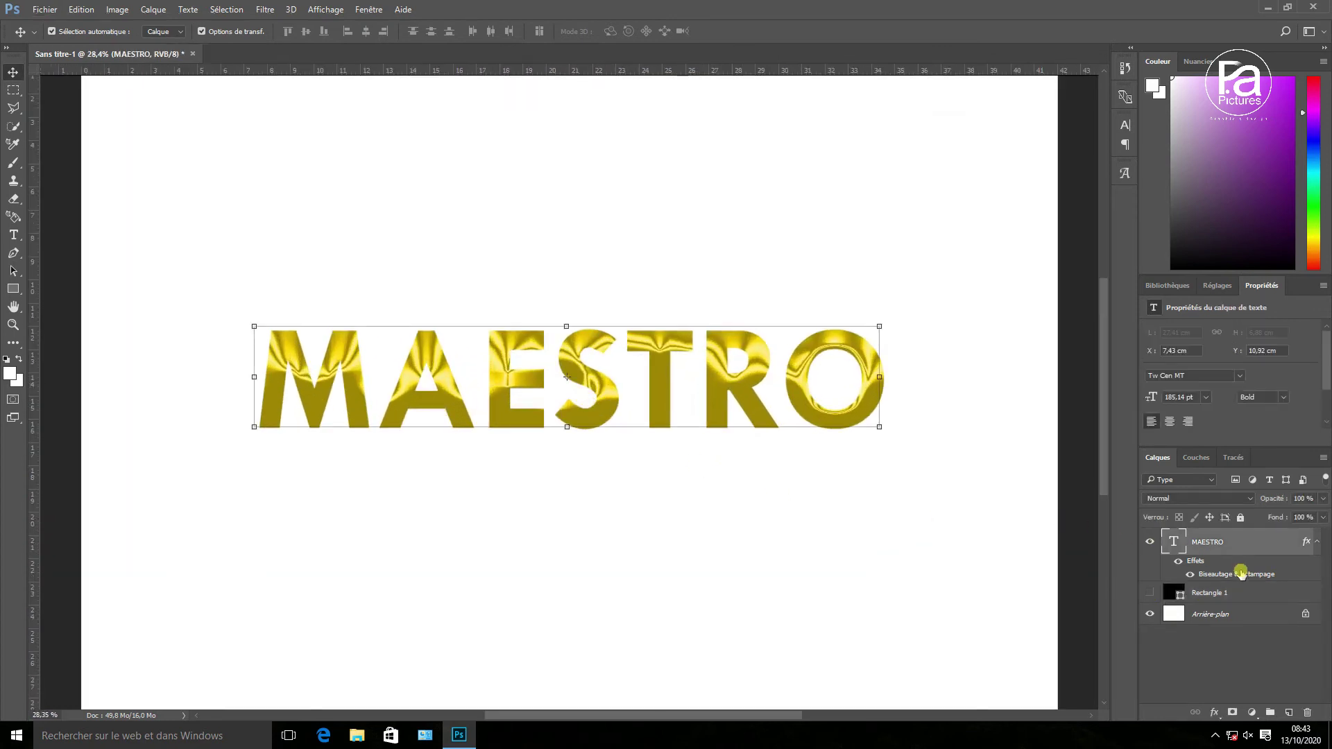
double_click(1242, 575)
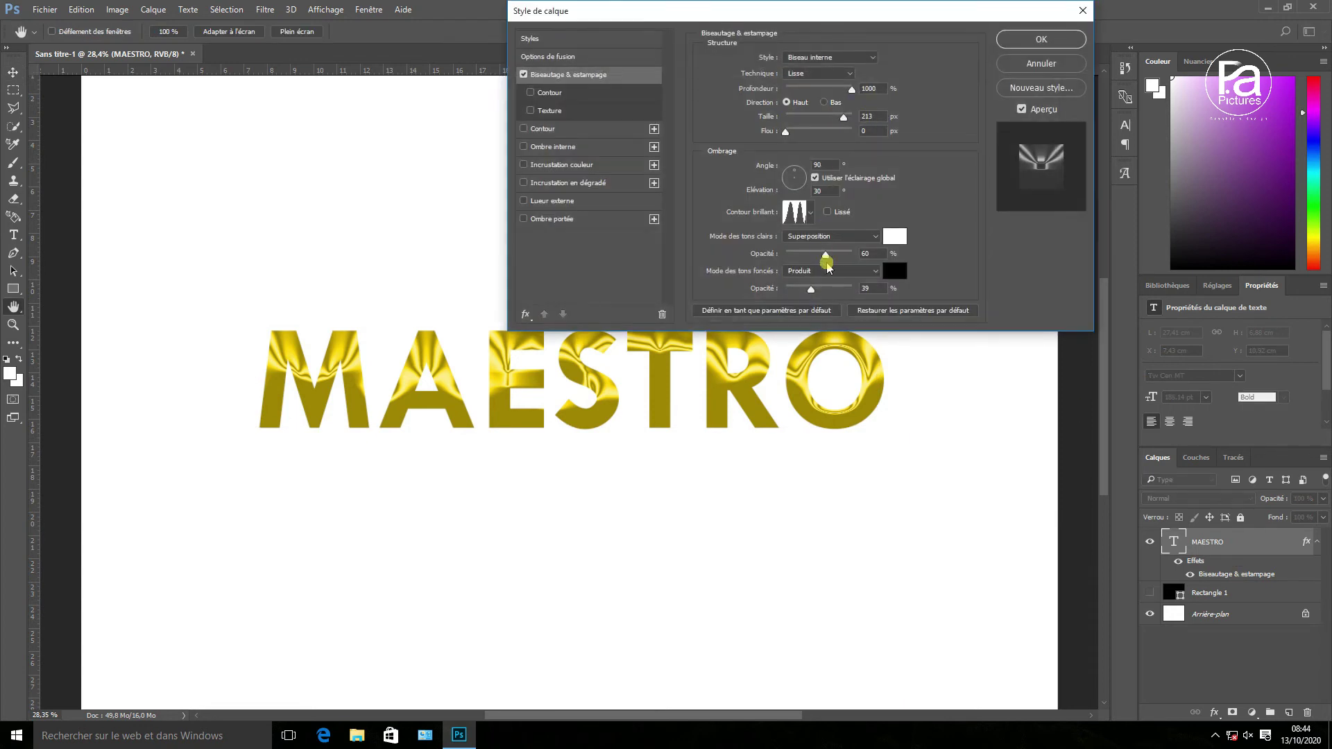
mouse_move(812, 290)
mouse_down()
mouse_move(792, 292)
mouse_move(805, 299)
mouse_up()
click(1041, 39)
key(v)
scroll(830, 319, down, 3)
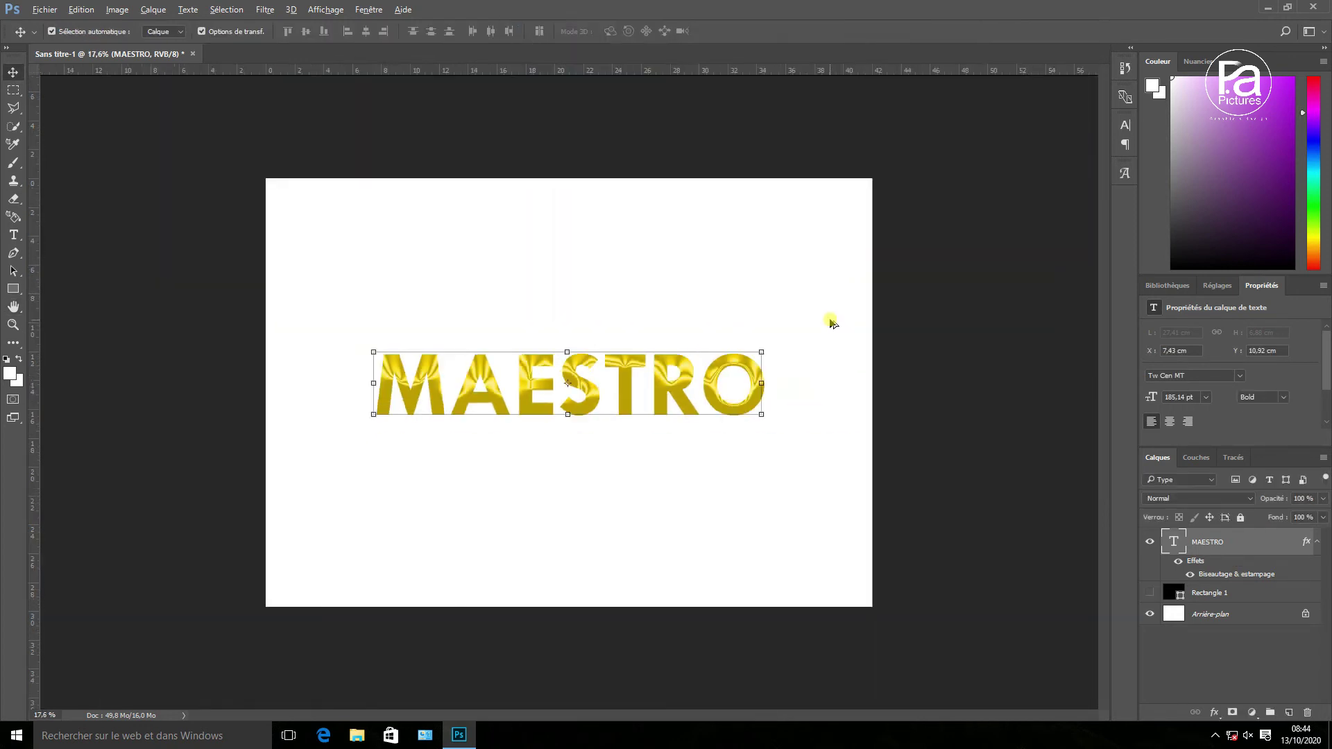
Step: Add an outside Contour stroke in white ffffff to the MAESTRO text, increase its size slightly and apply it
click(578, 382)
click(1215, 713)
click(1220, 585)
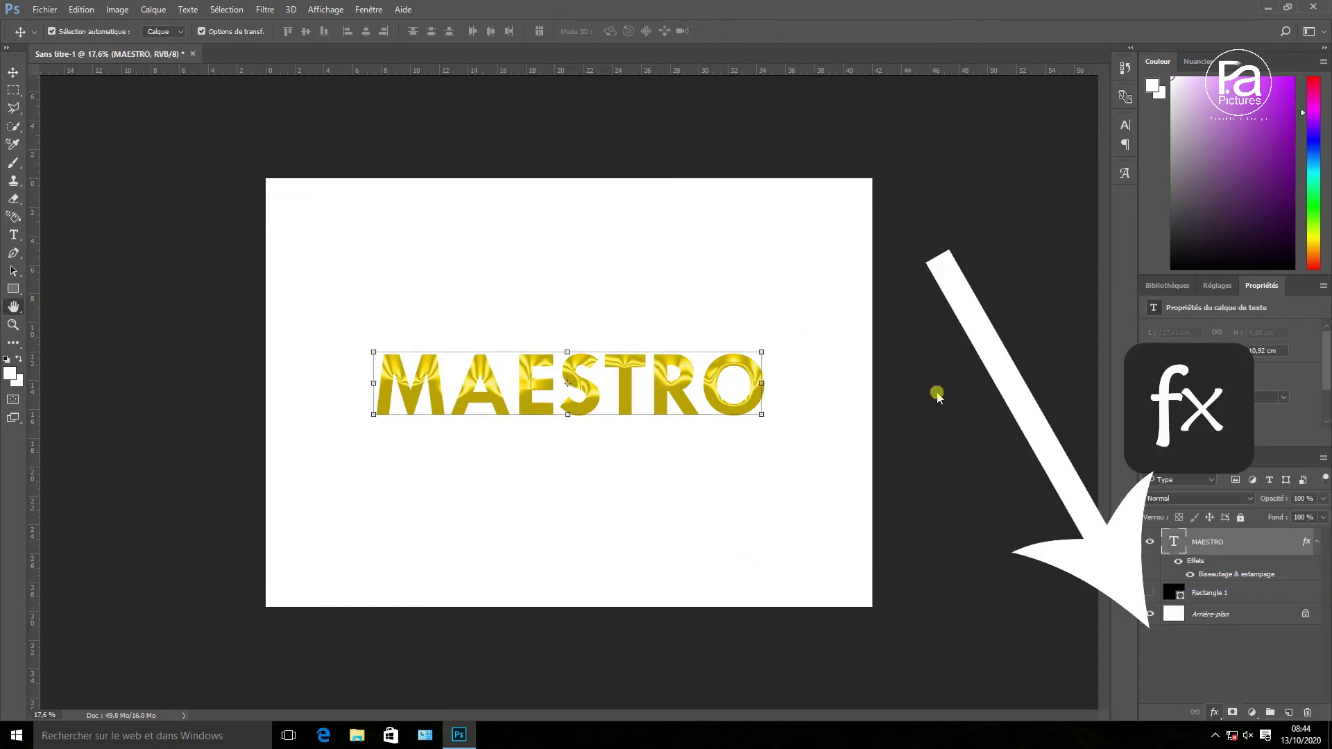
click(741, 154)
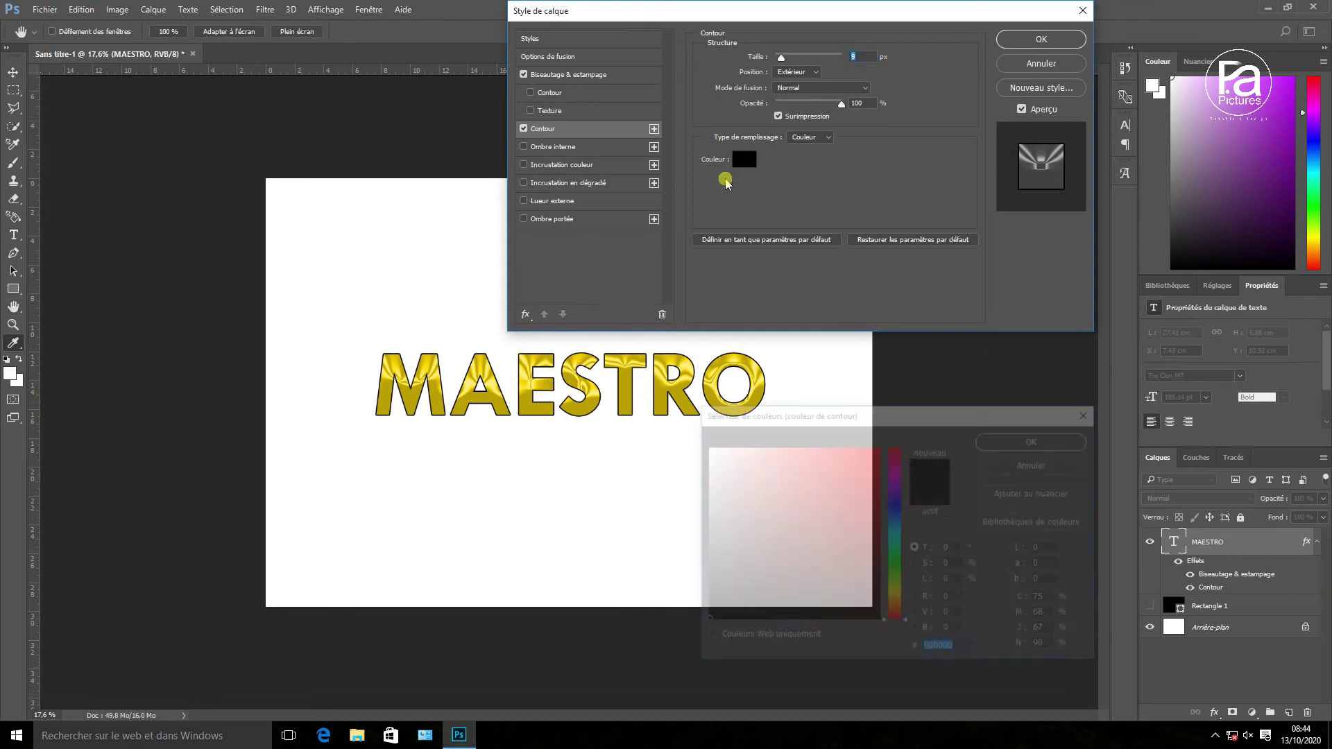
click(401, 276)
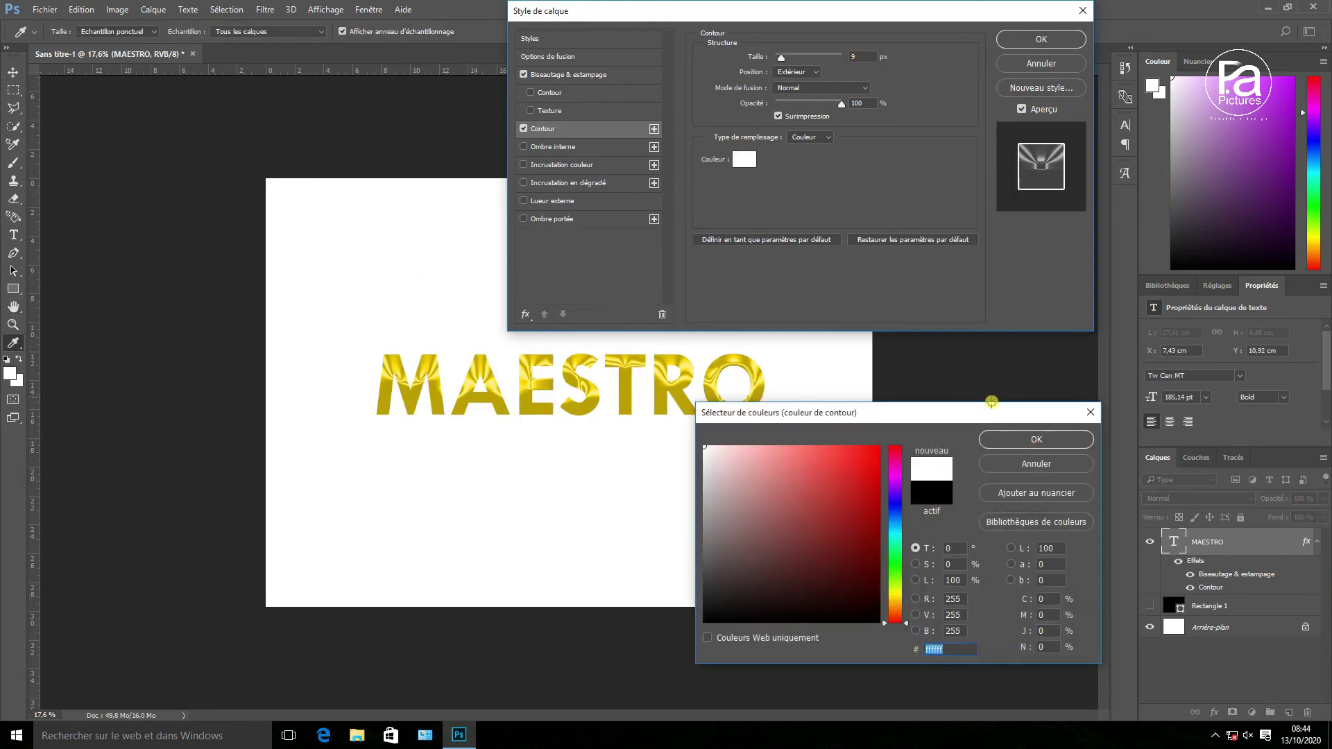
click(1027, 438)
key(Up)
key(Up)
key(Up)
key(Up)
click(1041, 39)
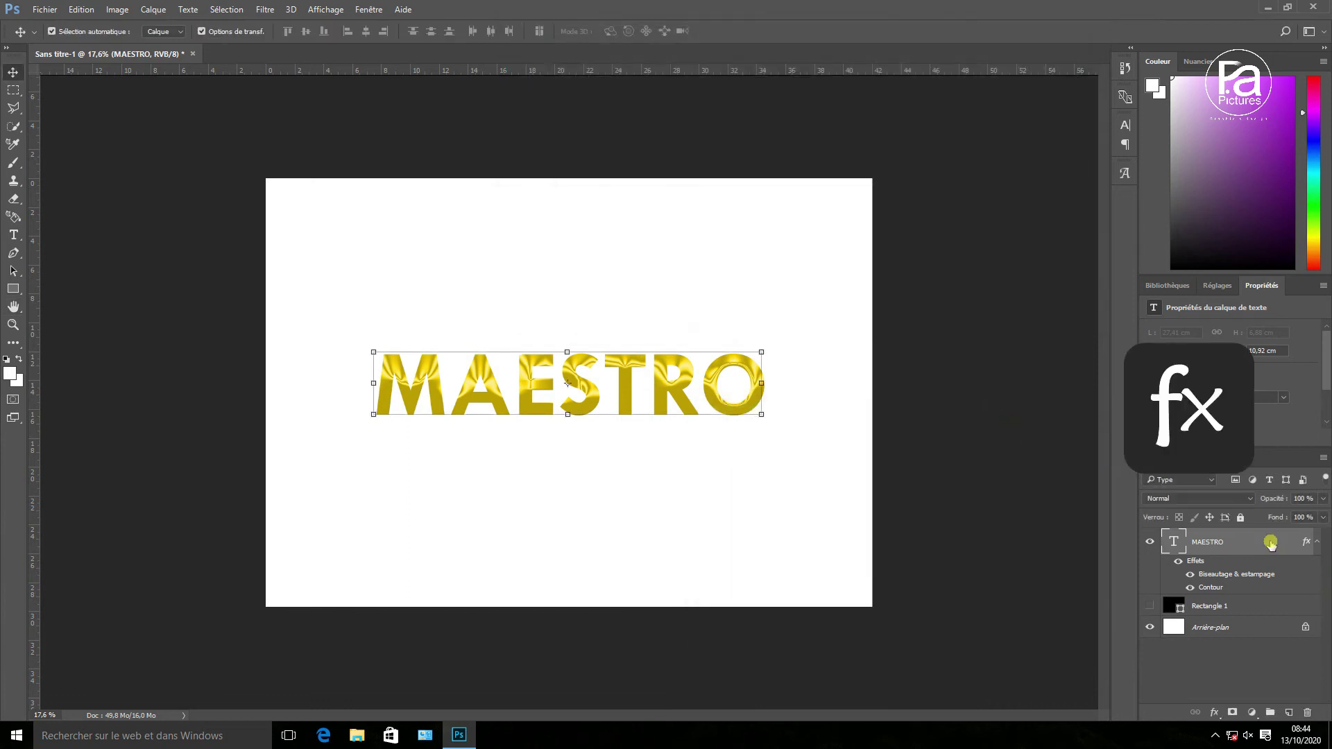
Step: Add an Ombre portée drop shadow to the MAESTRO text and change its color to black
click(1214, 716)
click(1228, 713)
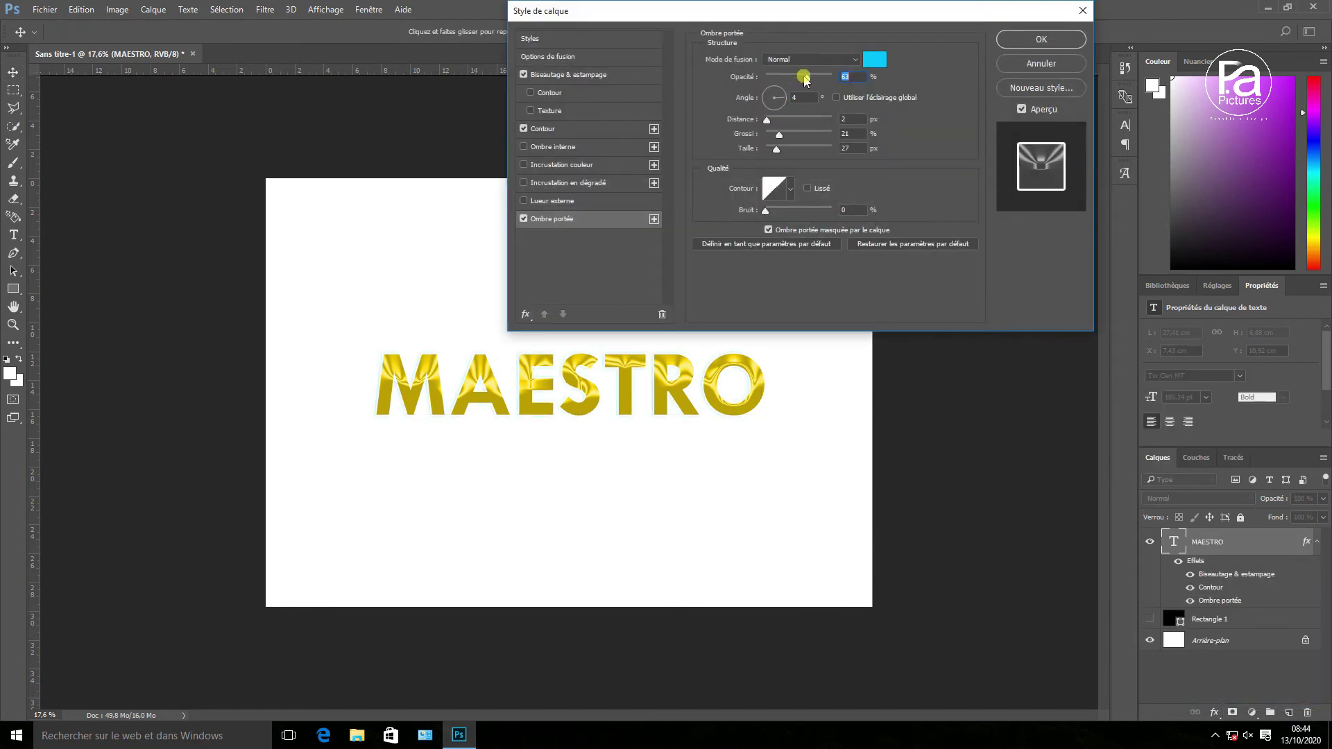
click(875, 60)
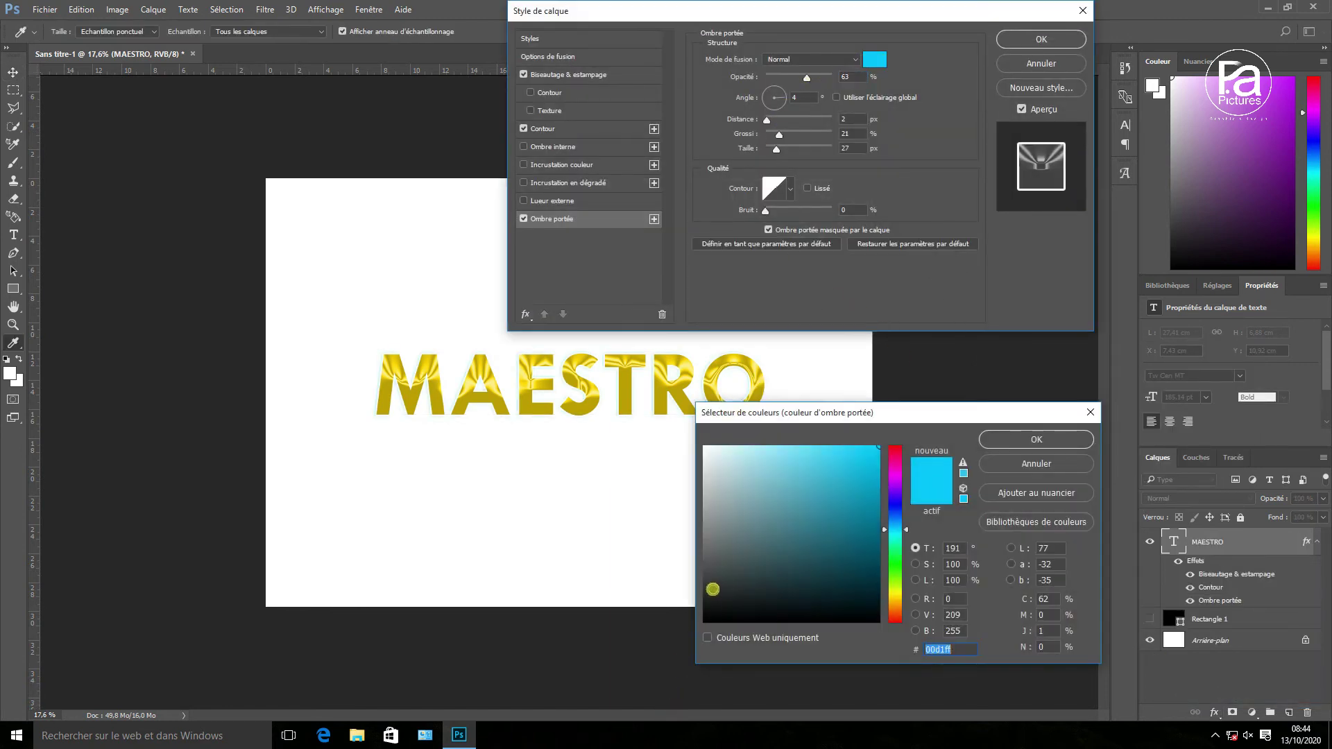
click(713, 589)
click(1037, 440)
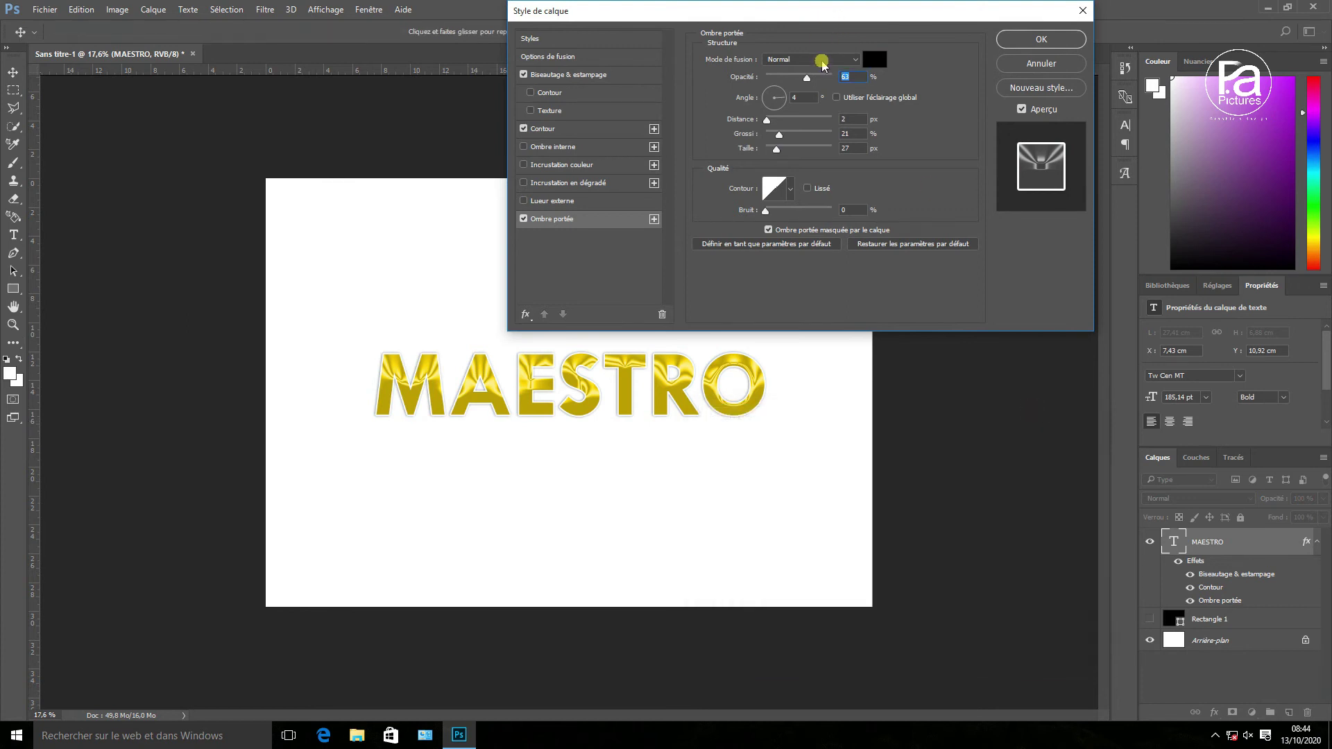
Step: Set the drop shadow's distance to 14 px, size to 65 px and opacity to 27%, and apply the style
drag(807, 80, 826, 84)
drag(768, 122, 776, 125)
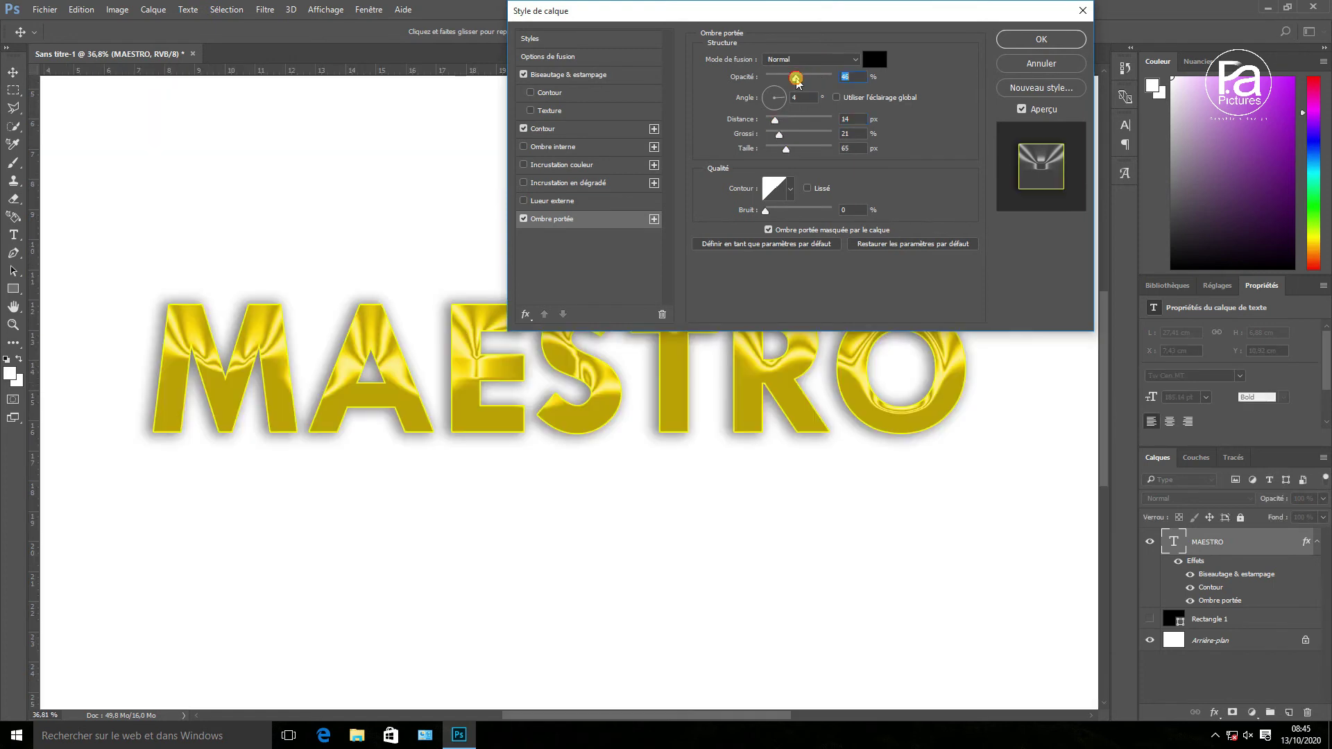
drag(796, 81, 784, 80)
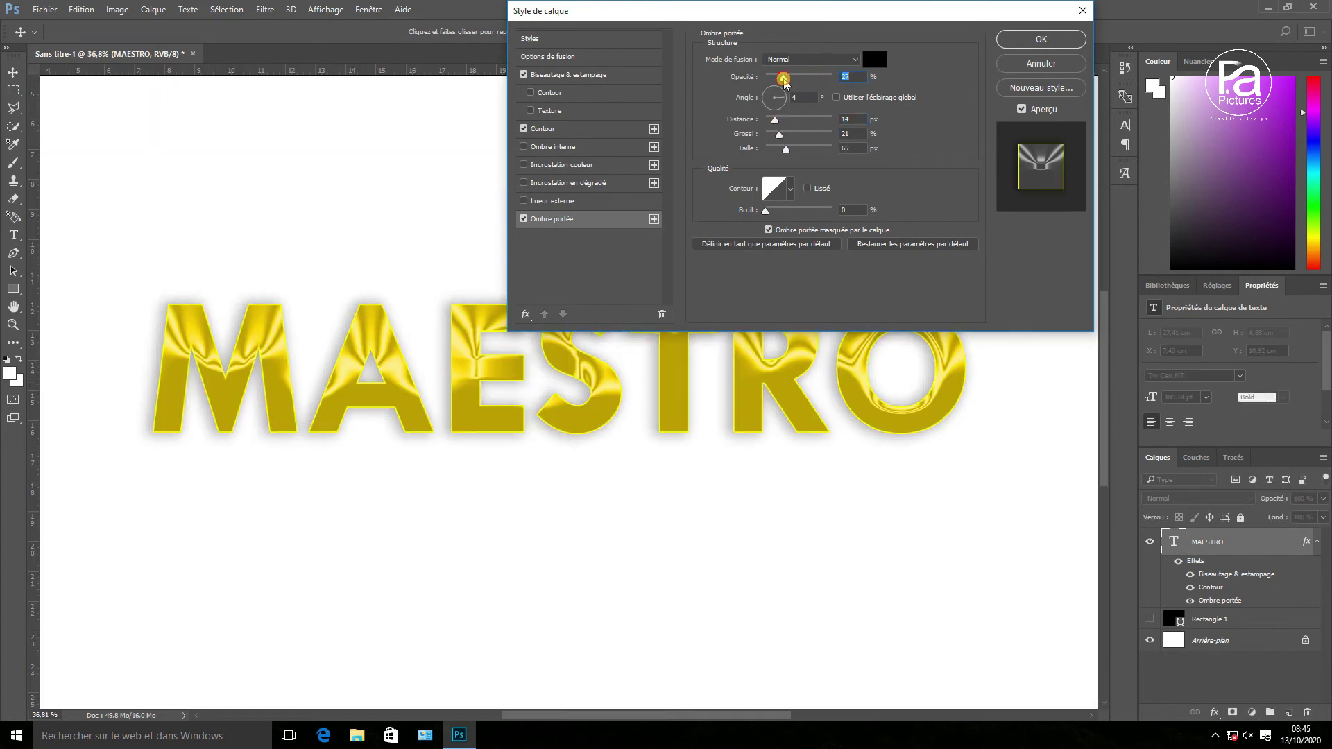
click(1035, 39)
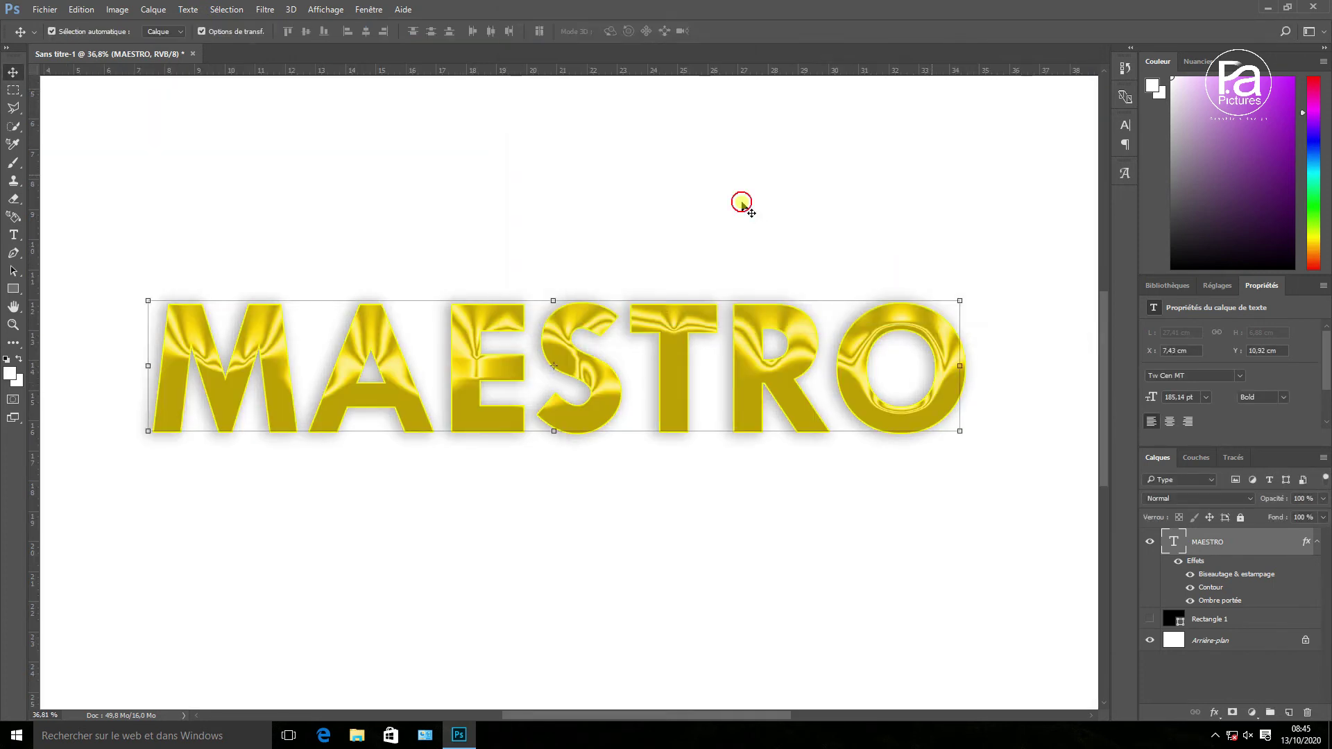
Step: Show the black Rectangle 1 layer again behind the MAESTRO title
click(743, 201)
scroll(521, 308, up, 1)
scroll(438, 447, up, 1)
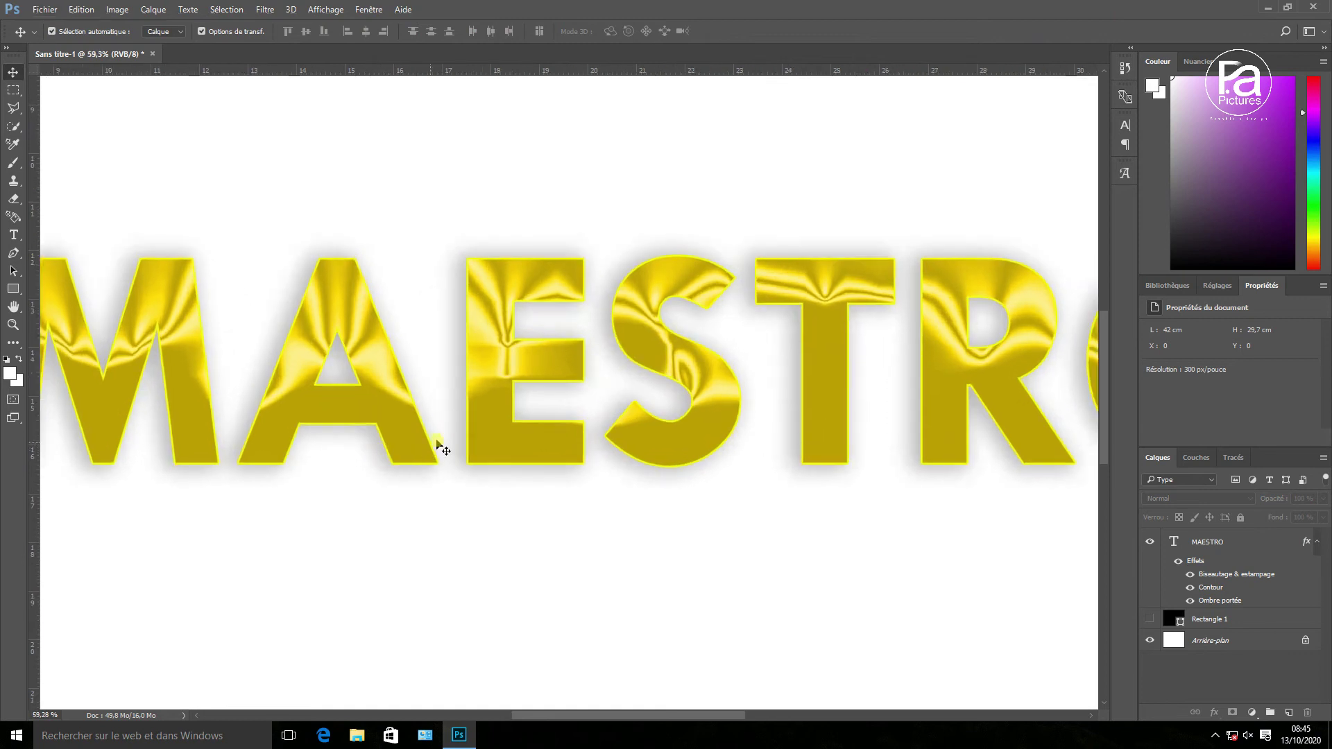
scroll(461, 416, down, 2)
scroll(474, 437, down, 2)
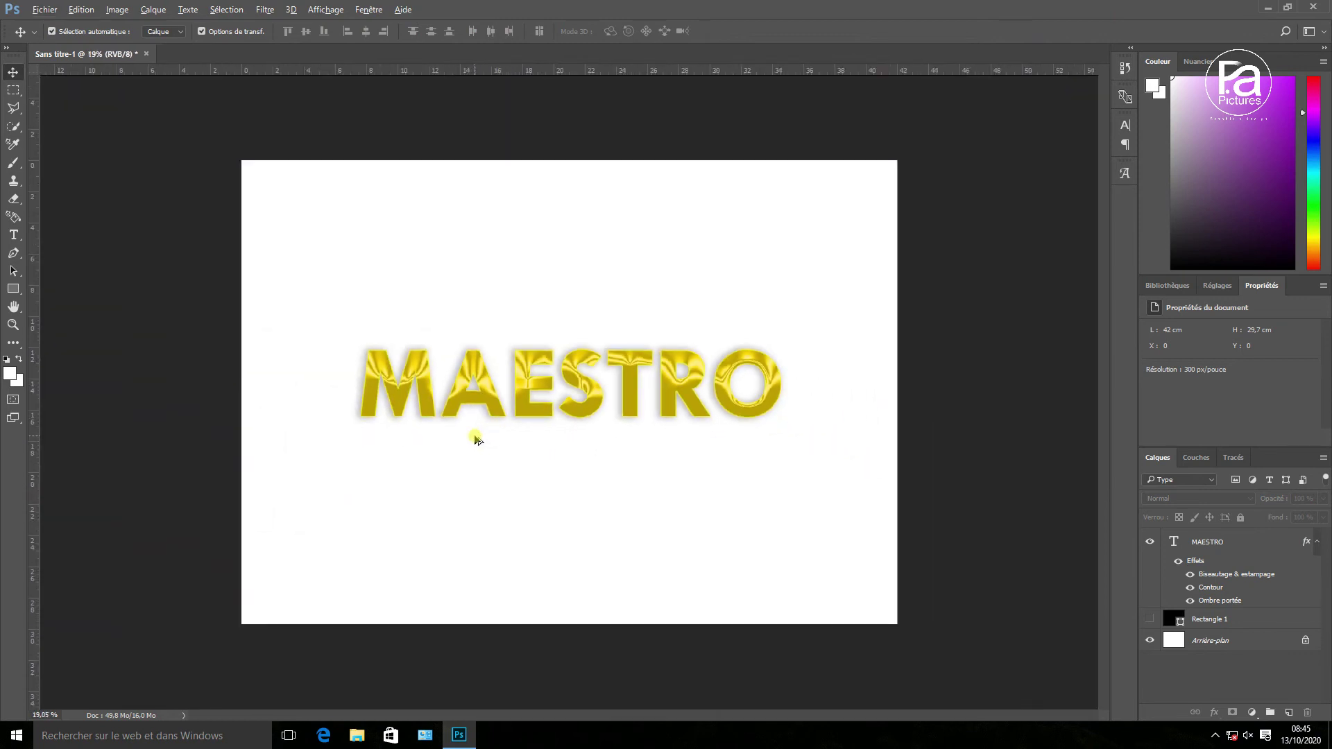
scroll(476, 437, up, 2)
click(1150, 619)
scroll(814, 517, down, 3)
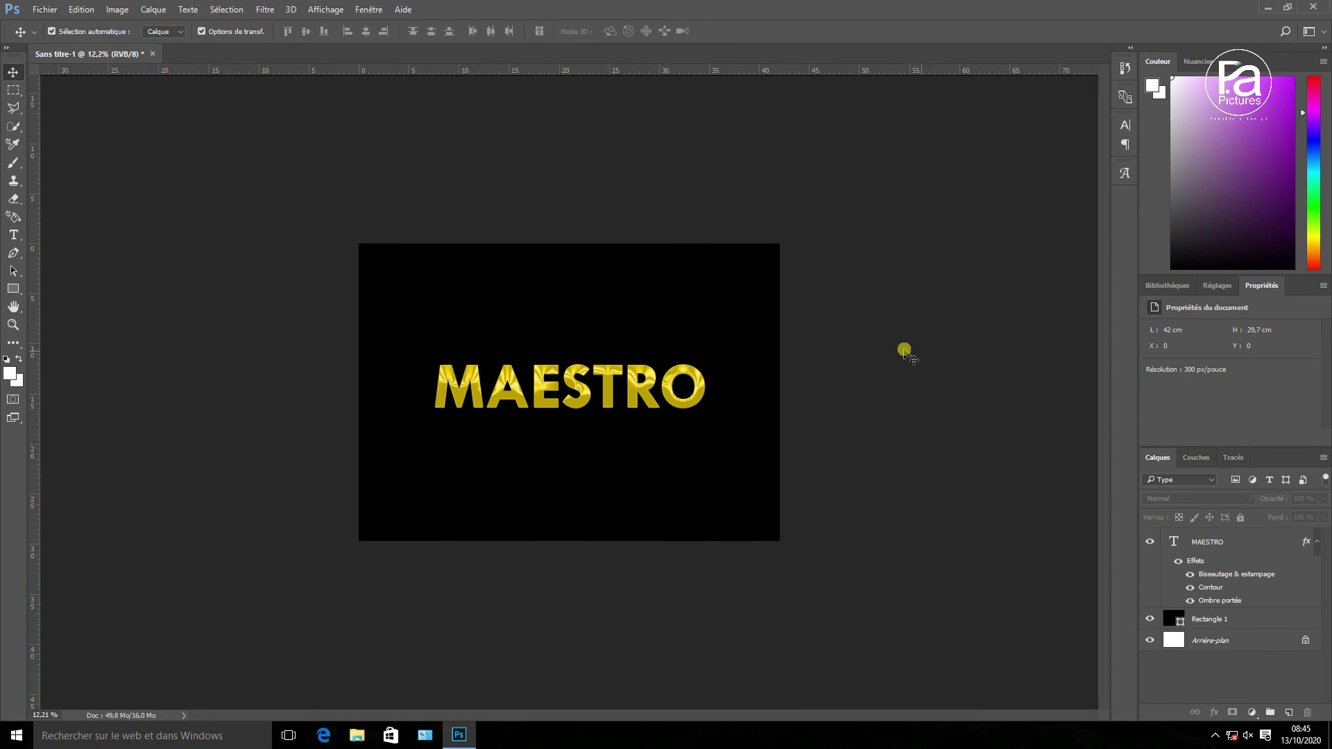
scroll(579, 409, up, 2)
scroll(579, 397, up, 5)
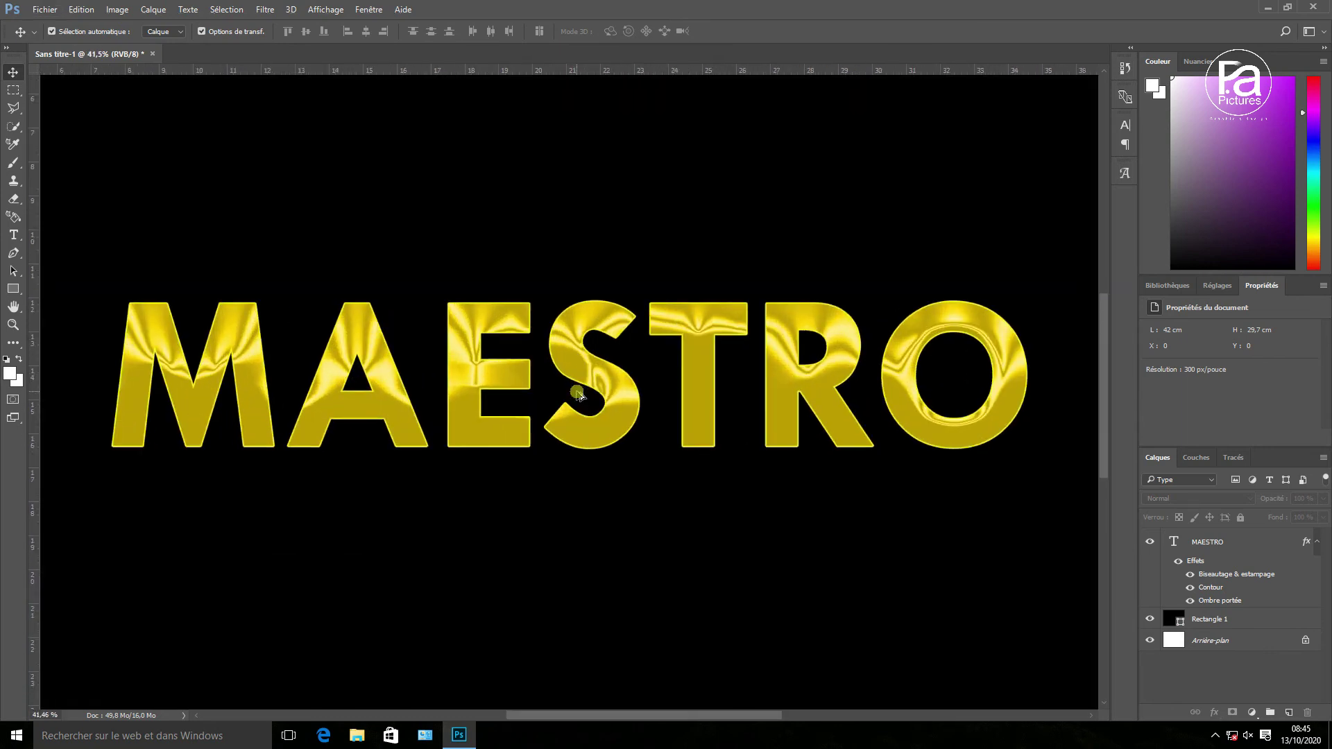
scroll(579, 394, up, 1)
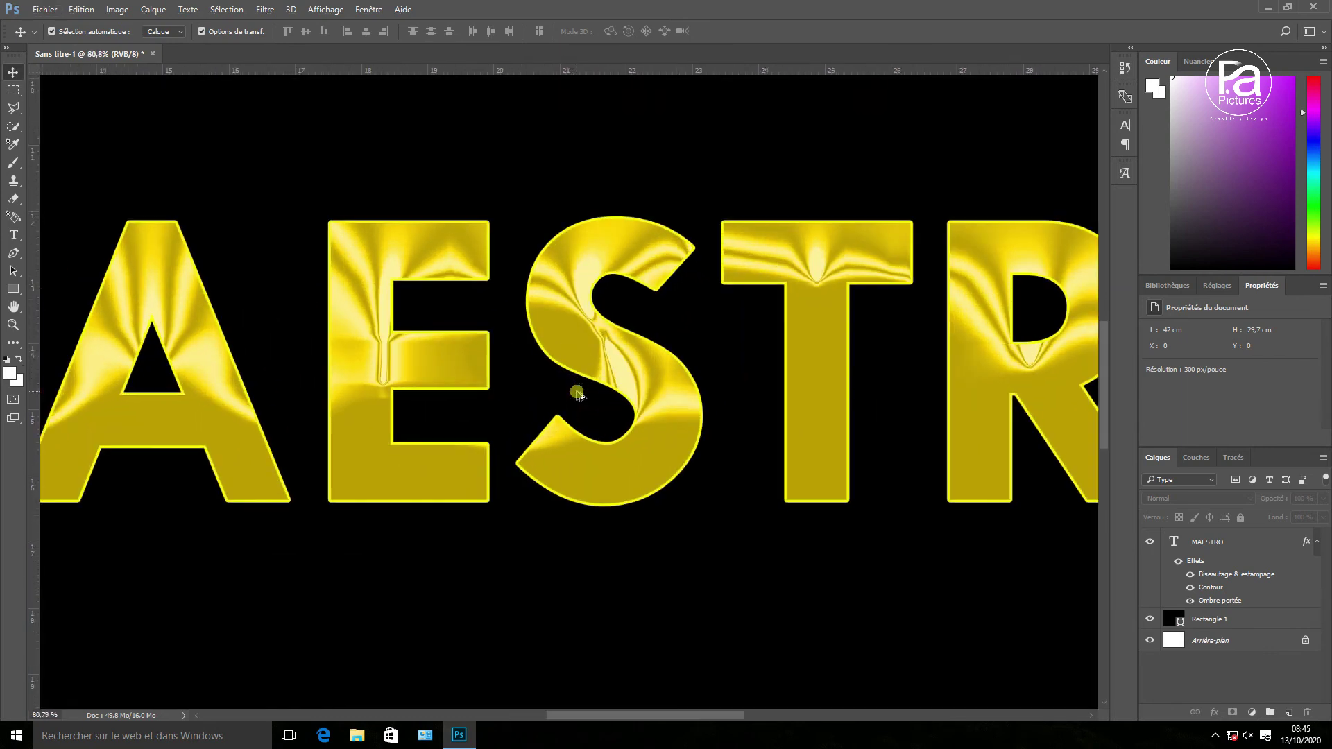
scroll(578, 394, down, 2)
Step: Compare the MAESTRO text with and without its Contour effect
click(593, 389)
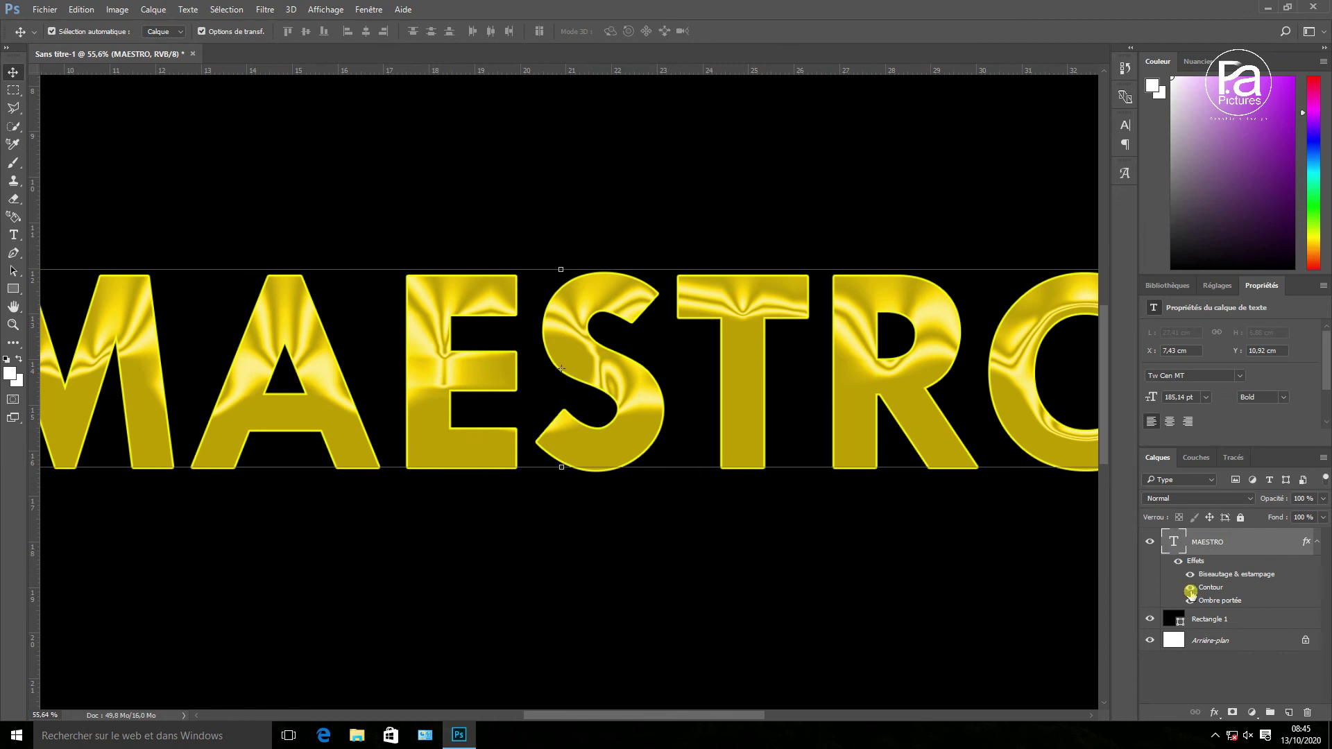
click(1191, 590)
click(1189, 589)
click(800, 540)
Step: Draw a thin yellow horizontal rectangle as an underline beneath the MAESTRO title
scroll(800, 540, down, 3)
scroll(946, 405, up, 1)
key(u)
drag(271, 433, 832, 434)
key(v)
double_click(1171, 624)
key(Return)
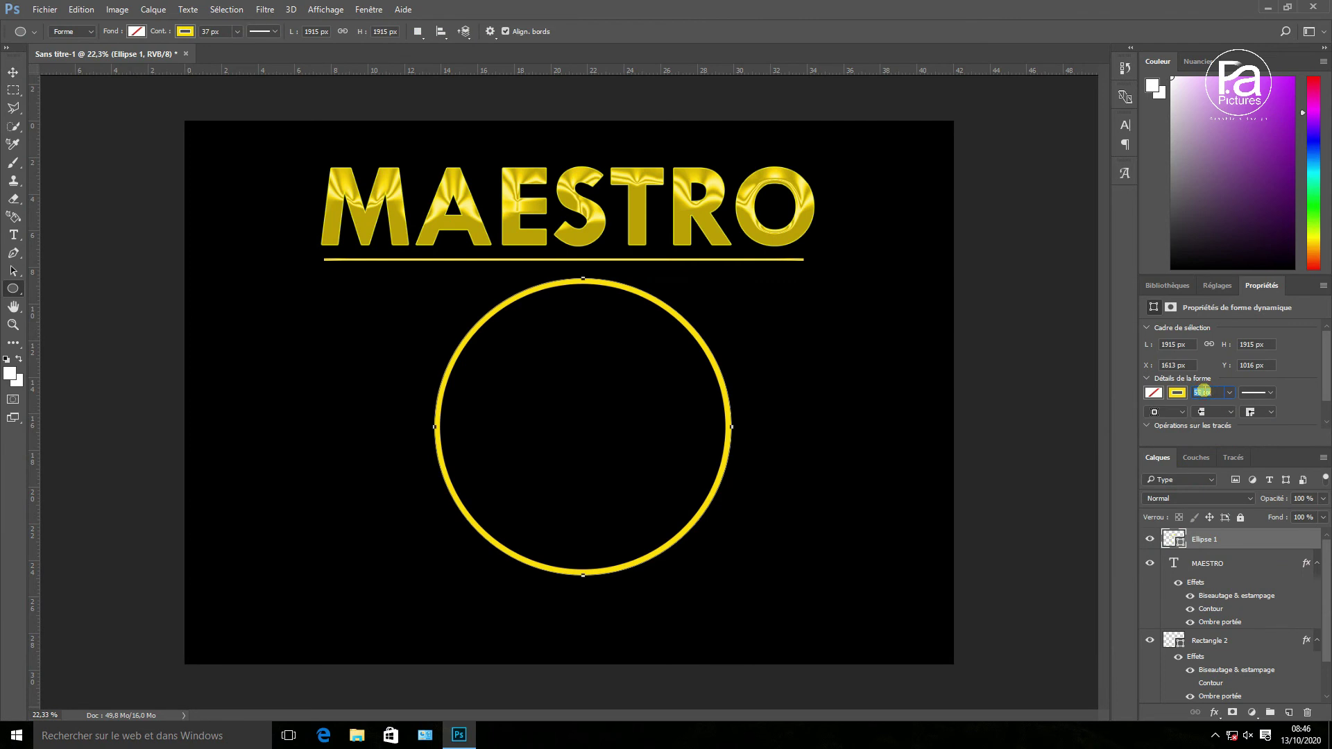
Step: Thicken the yellow stroke of the circle below the title to 247.05 px
click(1227, 393)
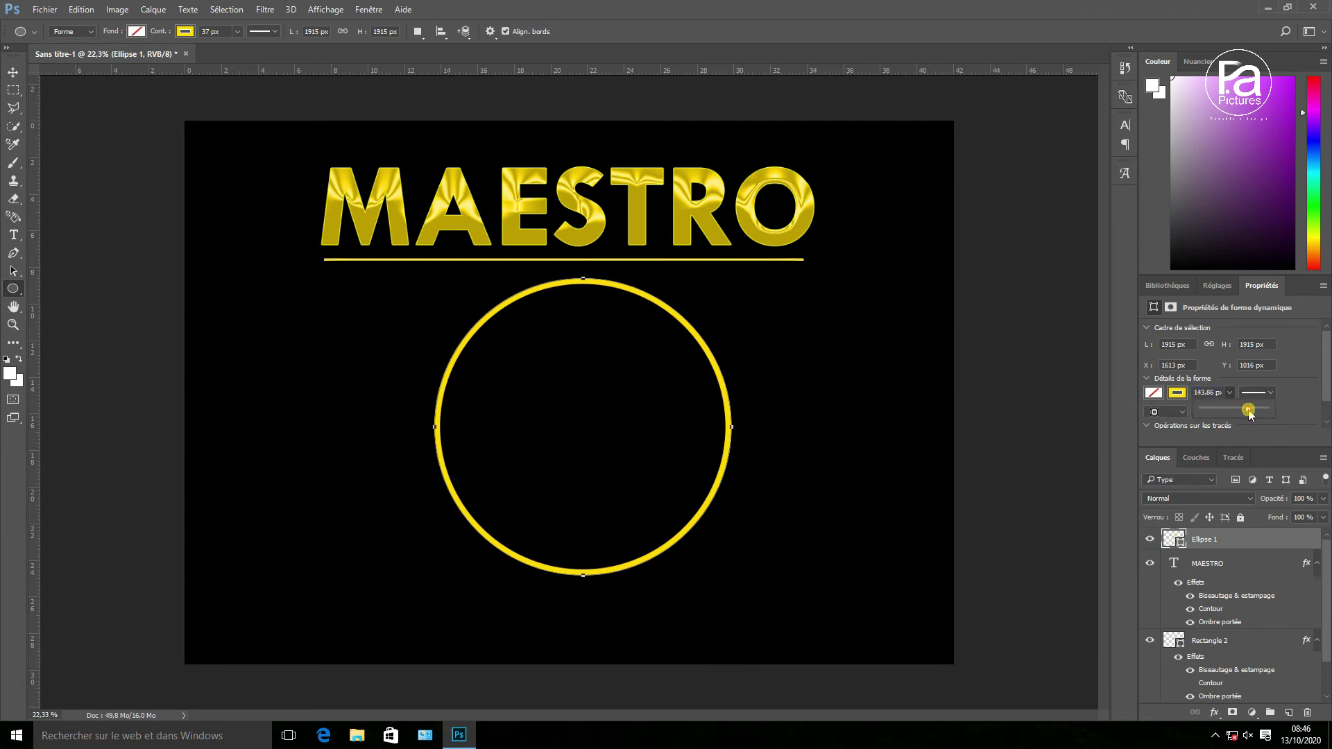
drag(1241, 413, 1249, 414)
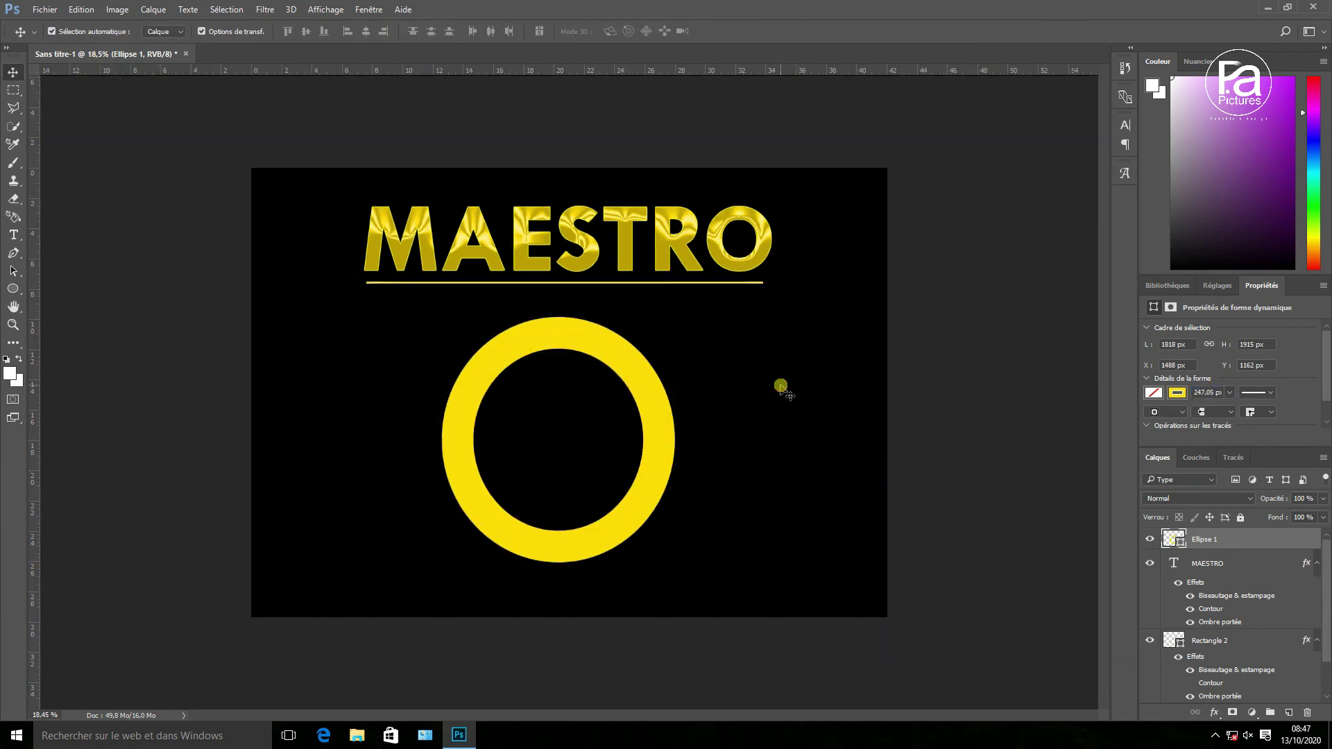
Step: Apply the Biseautage & estampage style to the yellow ring with its depth reduced below 1000%
scroll(609, 389, up, 3)
click(639, 351)
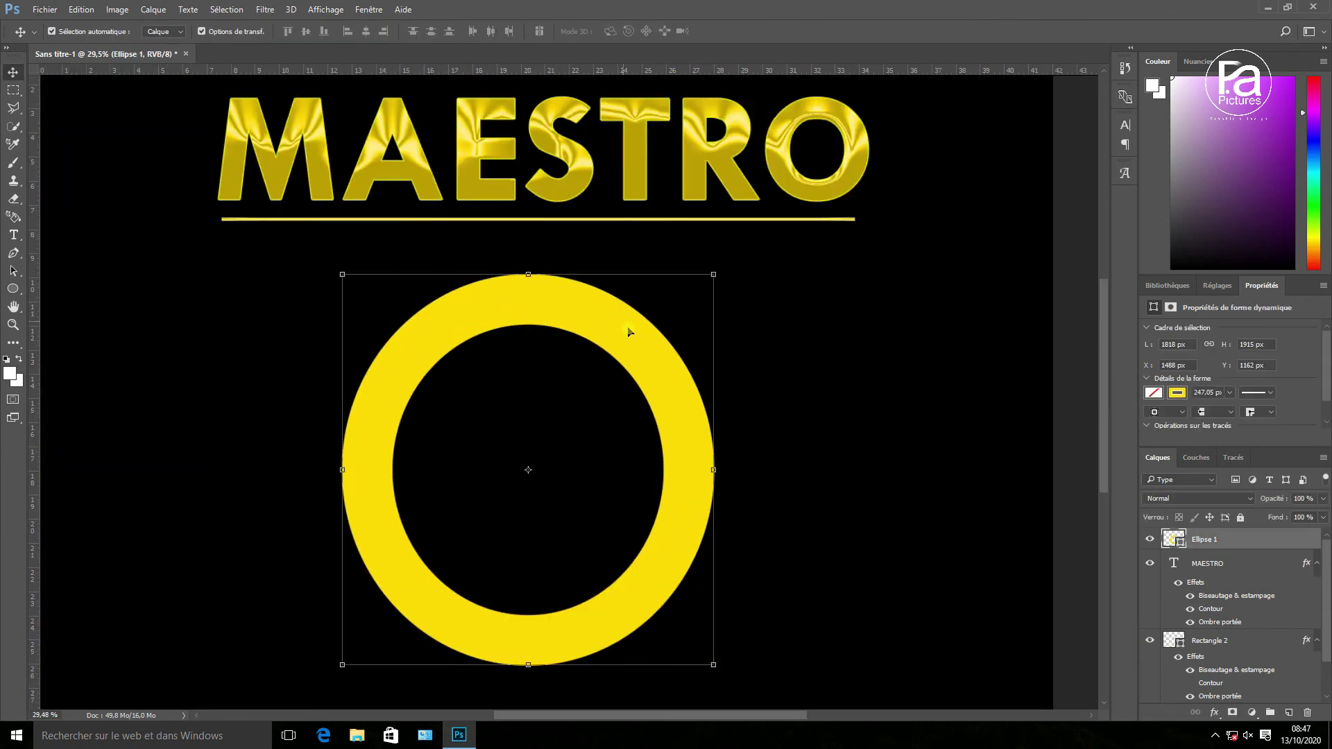
click(1216, 715)
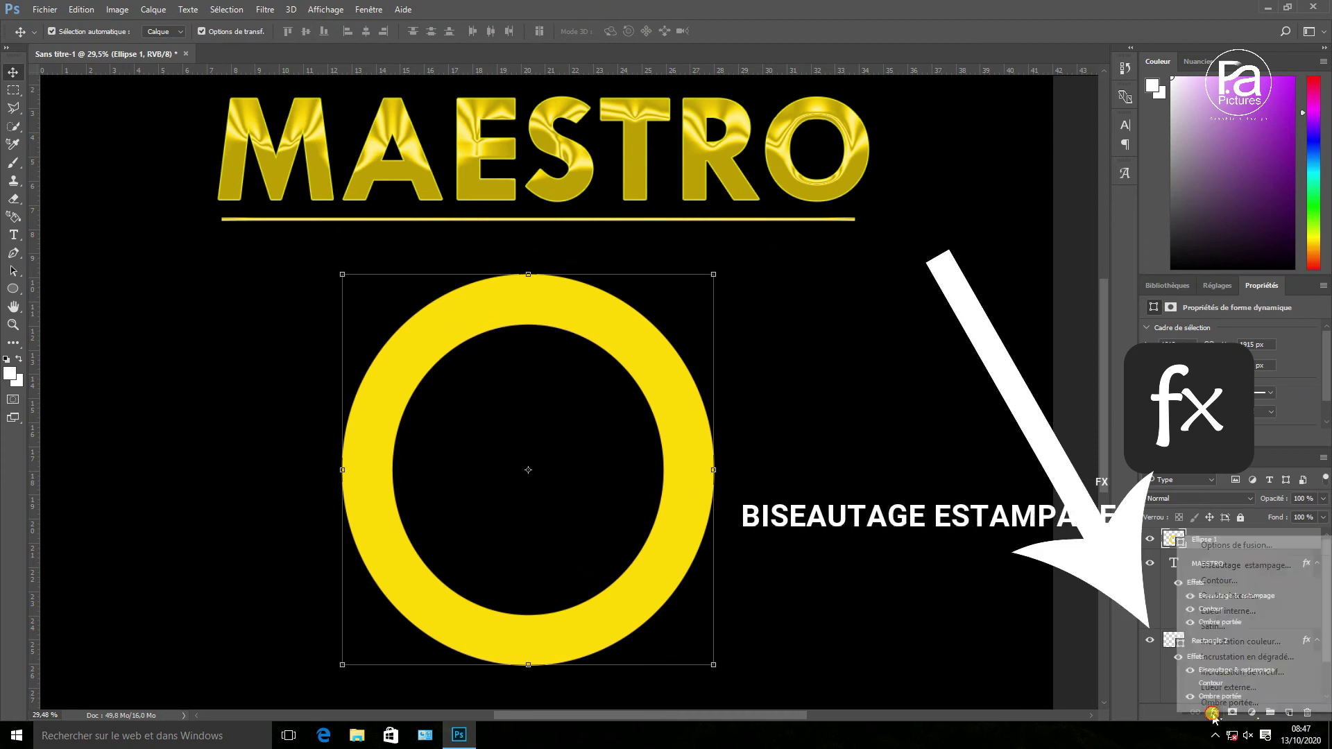
click(1249, 566)
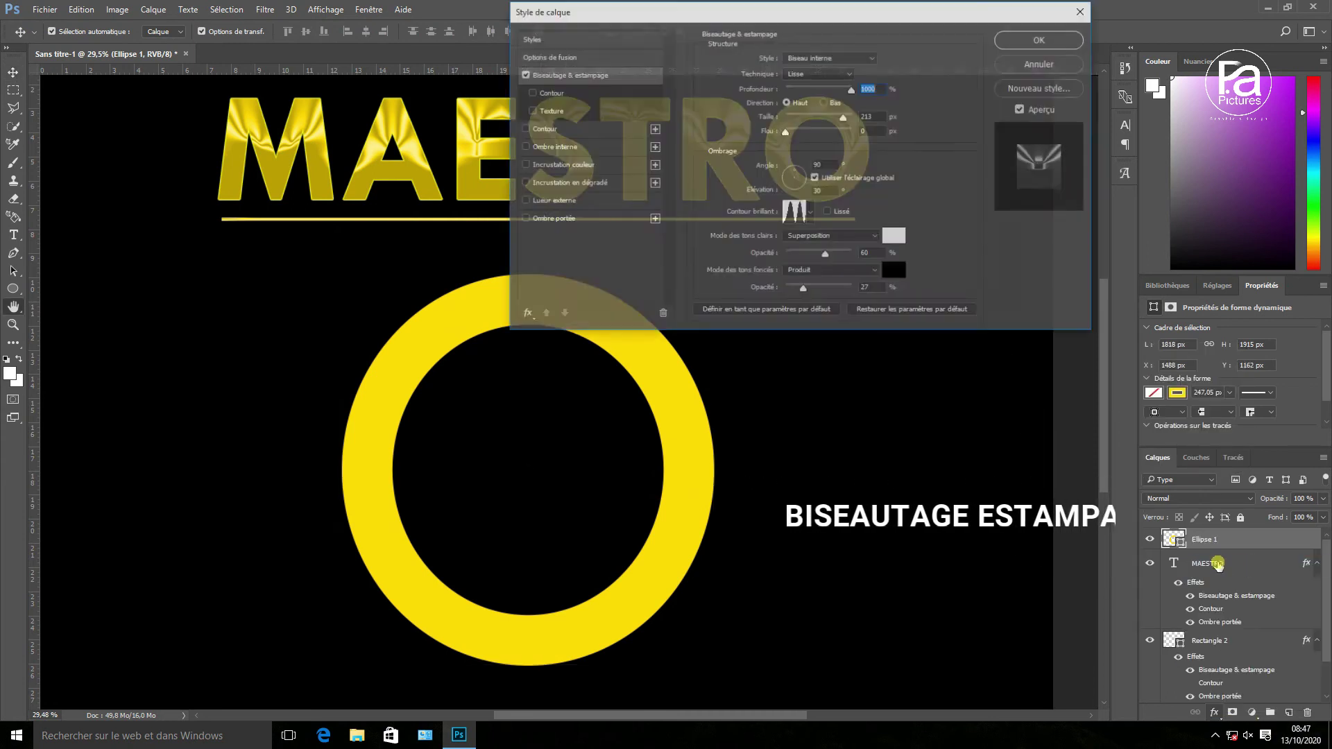
drag(814, 12, 1047, 226)
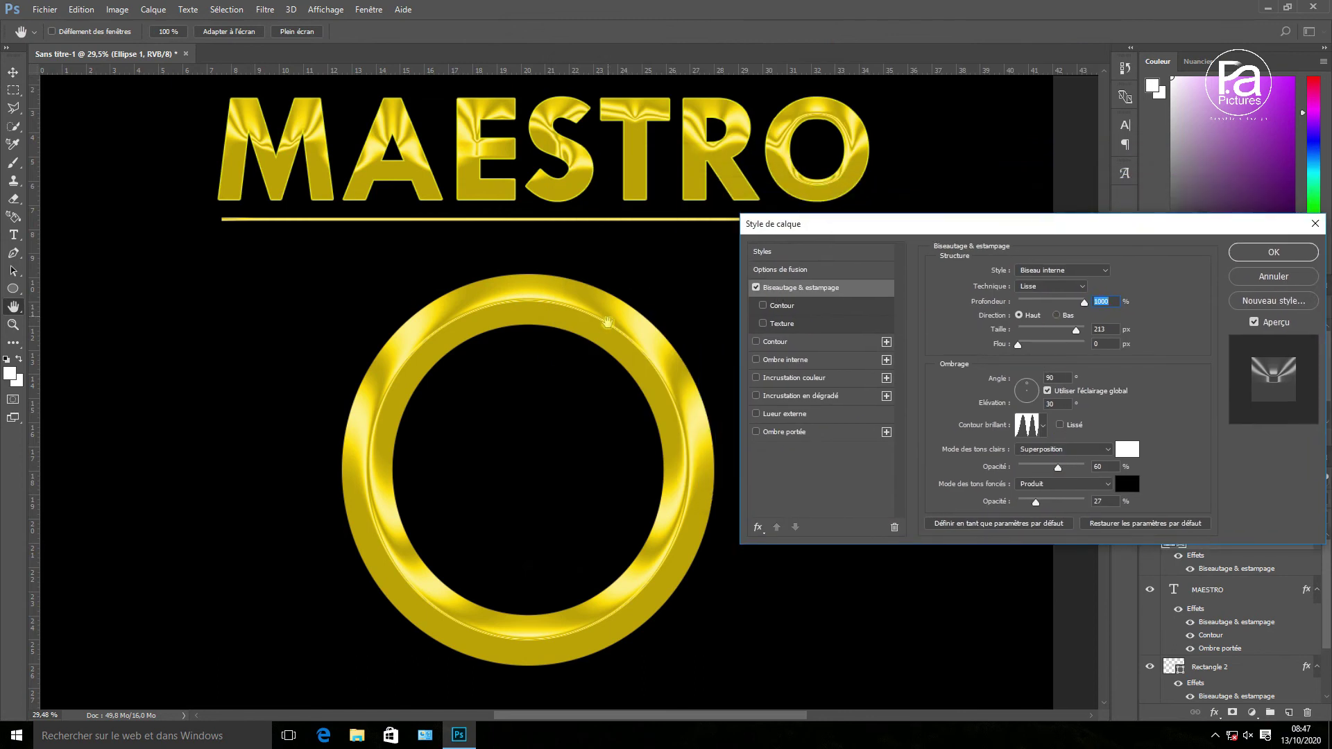
drag(1085, 303, 1049, 303)
click(1273, 252)
click(858, 343)
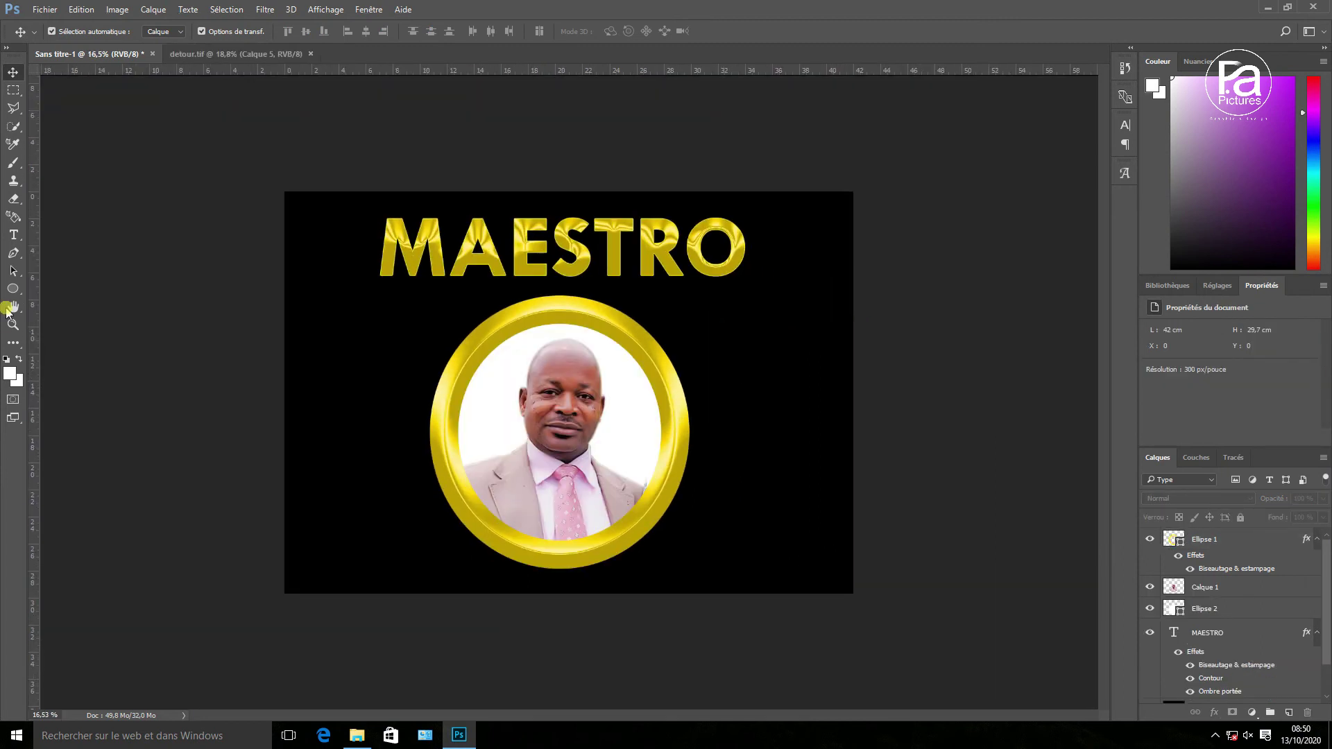
Step: Draw a small circle about 248 px in diameter in the upper-right corner of the black page
click(12, 288)
drag(832, 236, 798, 206)
click(13, 72)
click(277, 181)
Step: Recolor the small white circle in the page's upper-right corner with yellow ffde00 sampled from the portrait ring
click(808, 227)
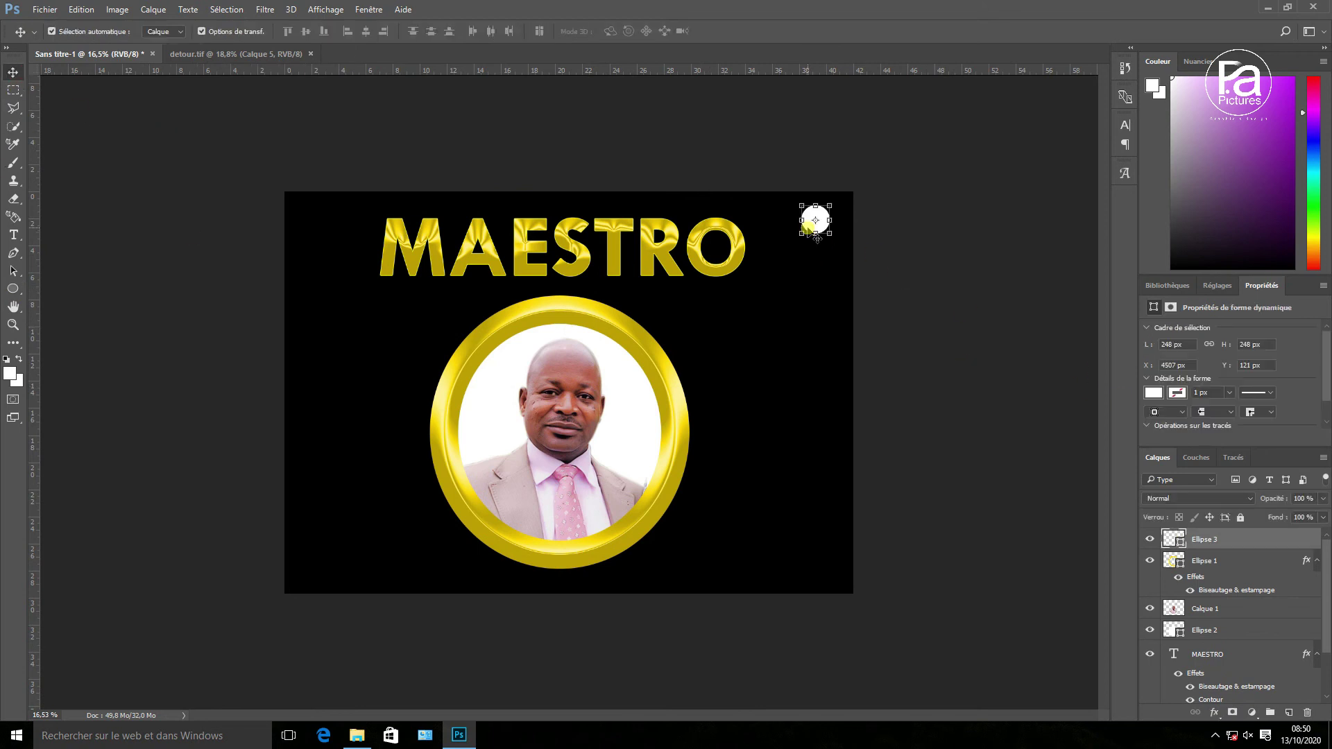
double_click(1172, 541)
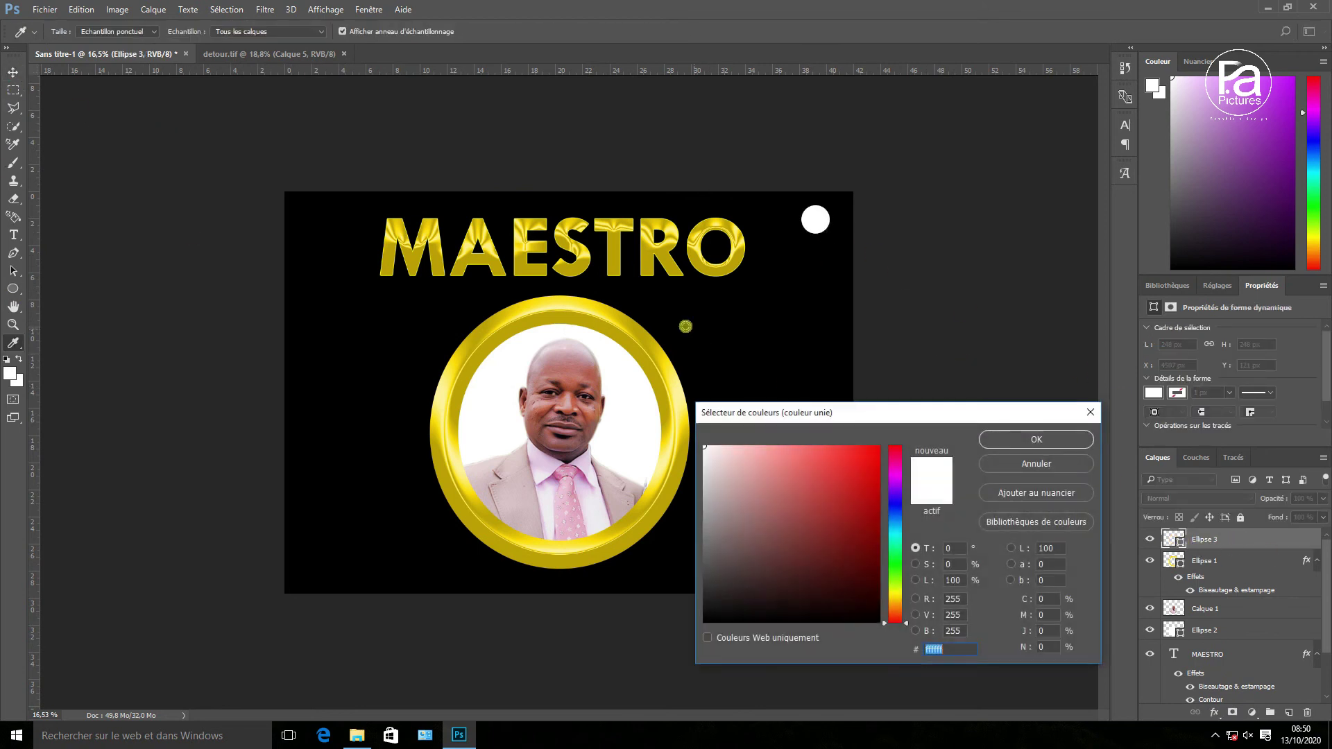
click(562, 307)
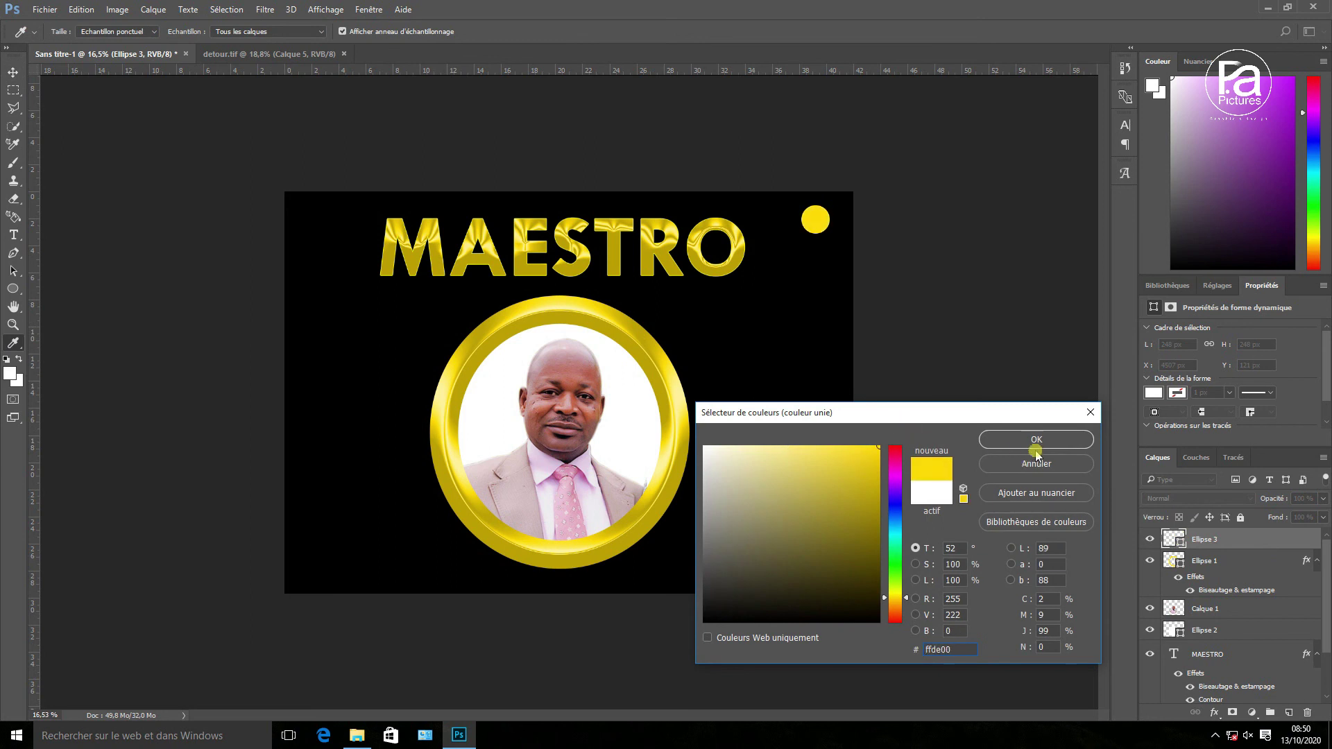
click(1036, 450)
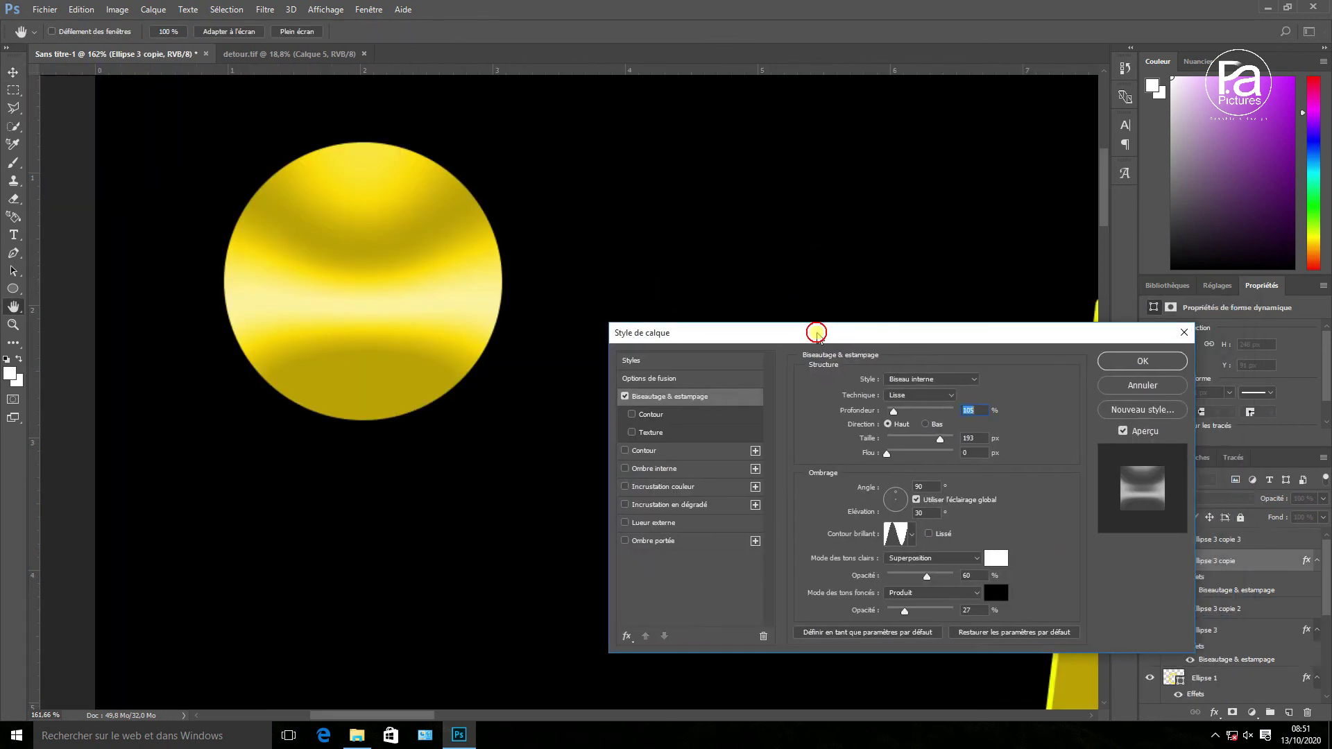
Step: Set the upper-left circle's Biseautage & estampage to size 221 px, highlight opacity 71% and shadow opacity 35%
mouse_move(940, 445)
mouse_down()
mouse_move(879, 441)
mouse_move(966, 440)
mouse_move(938, 447)
mouse_move(951, 449)
mouse_up()
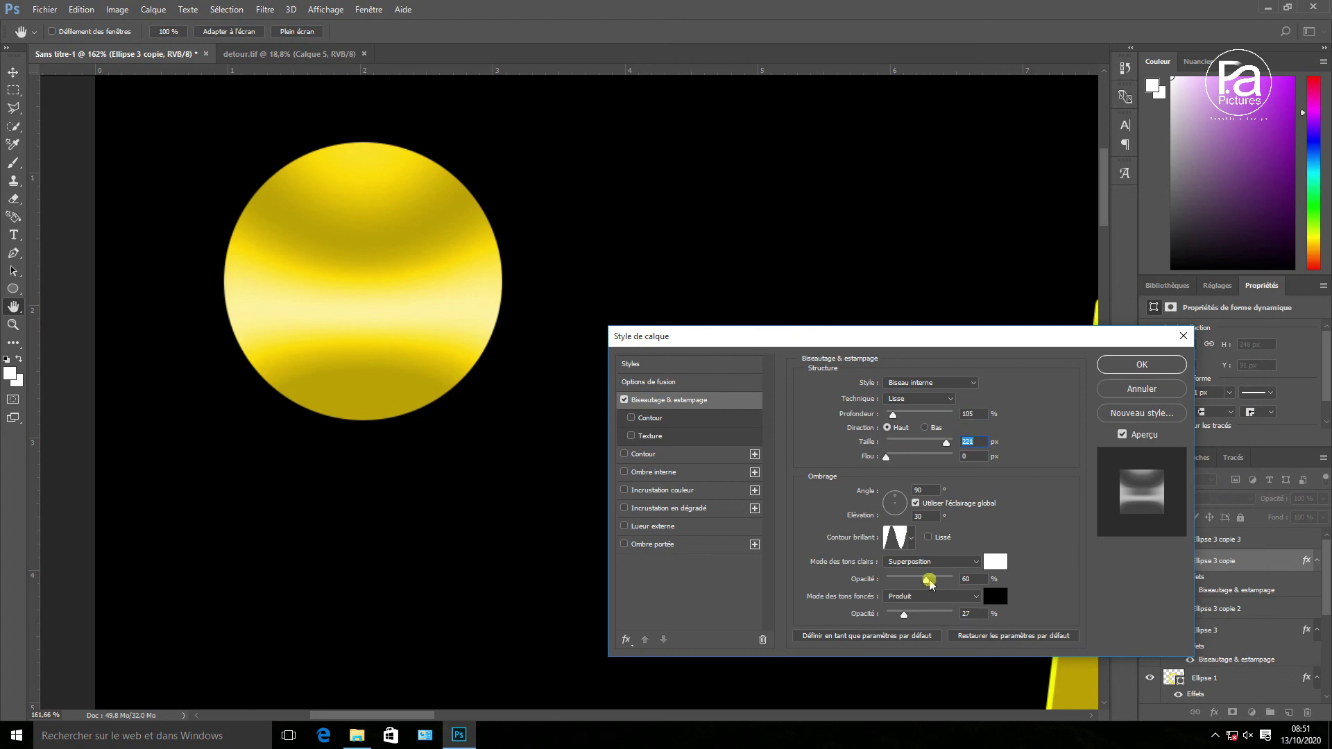
drag(943, 584, 962, 585)
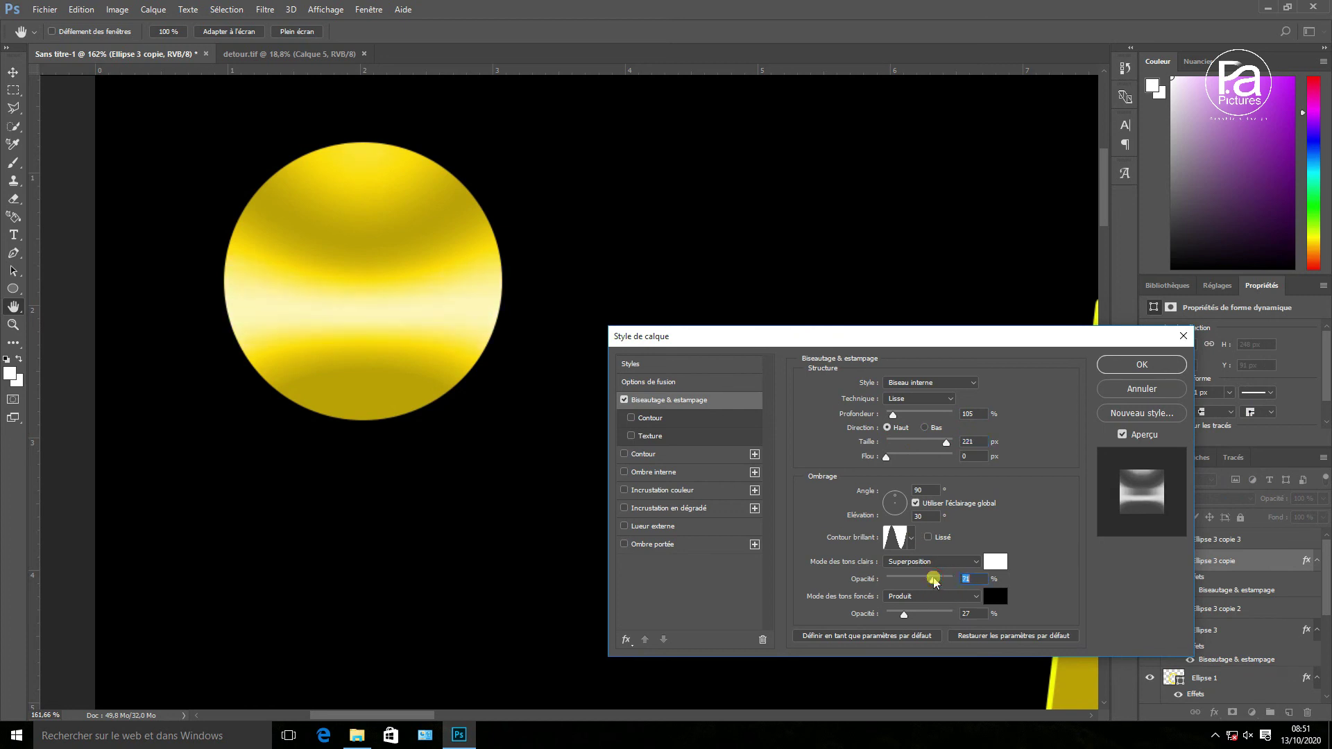
drag(900, 621, 910, 617)
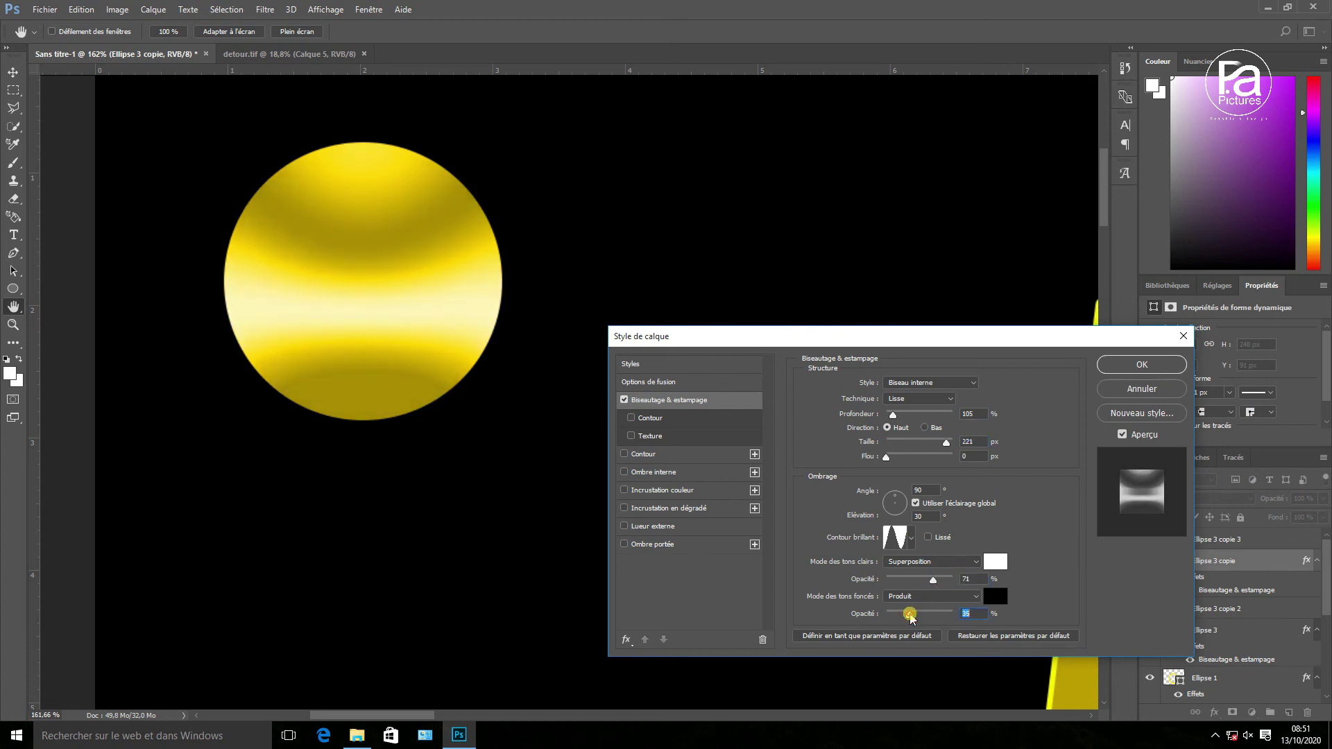
click(1140, 364)
key(v)
scroll(681, 342, down, 5)
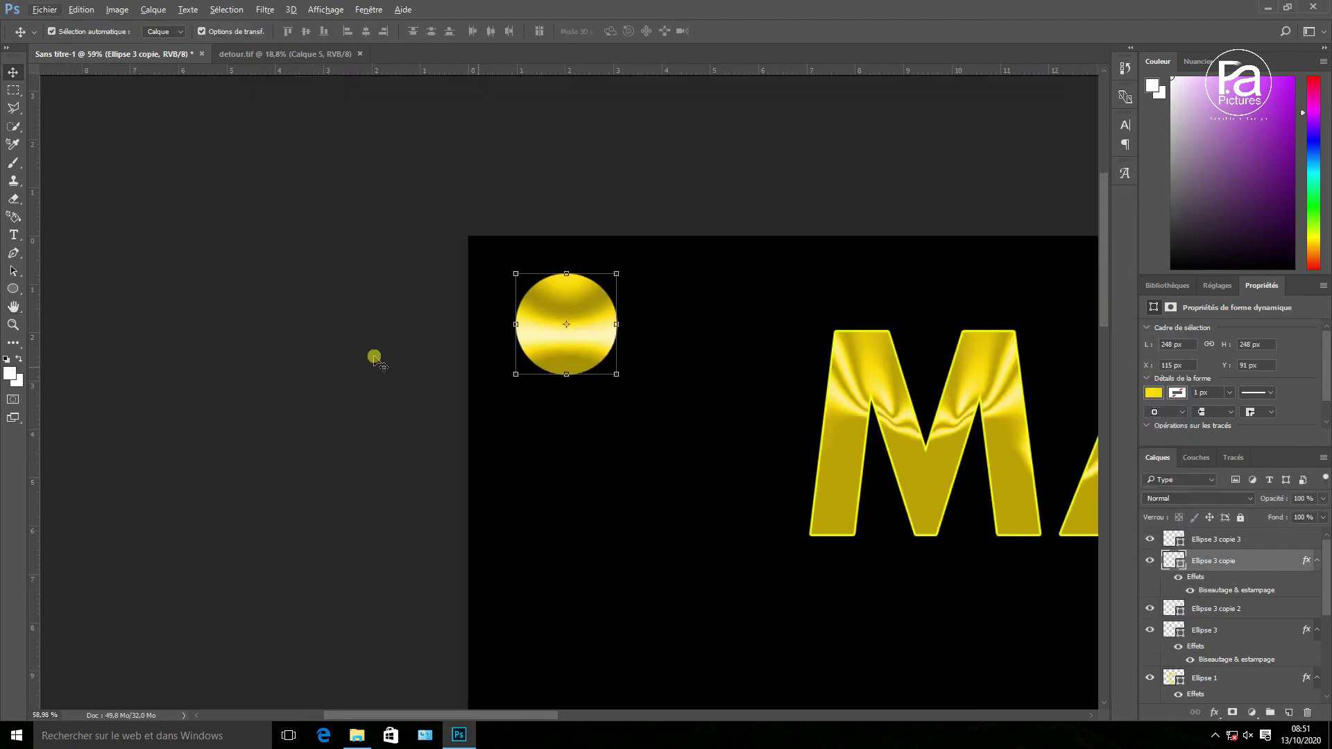
scroll(831, 404, down, 4)
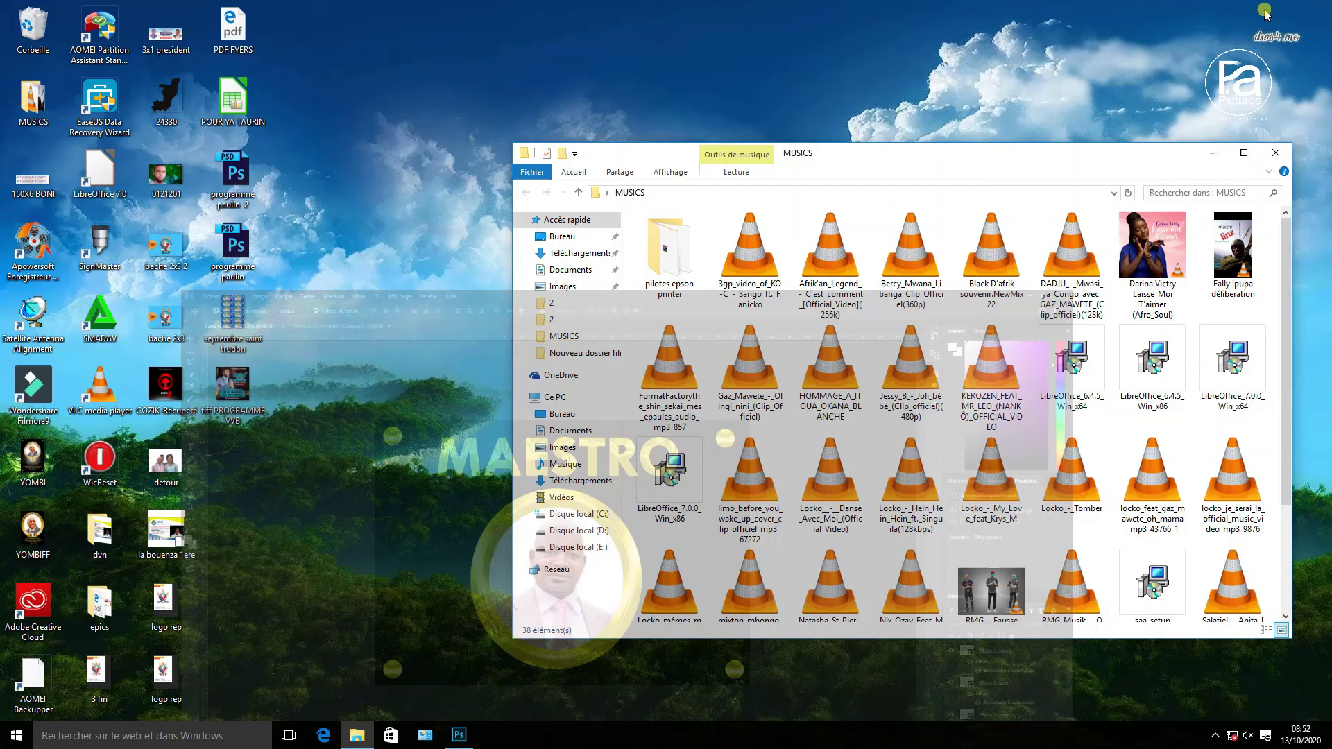
Step: Switch back to Photoshop and move the double-scroll ornament below the portrait ring
click(459, 735)
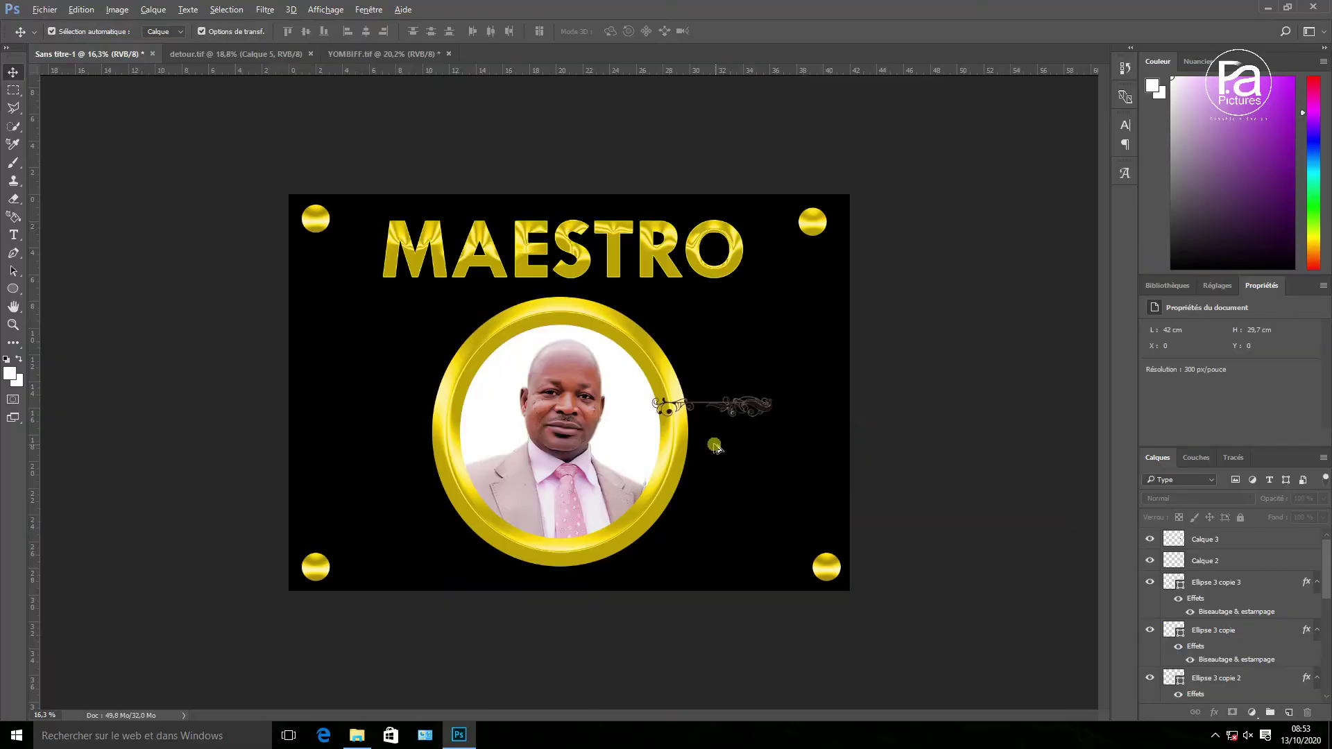
drag(709, 428, 500, 656)
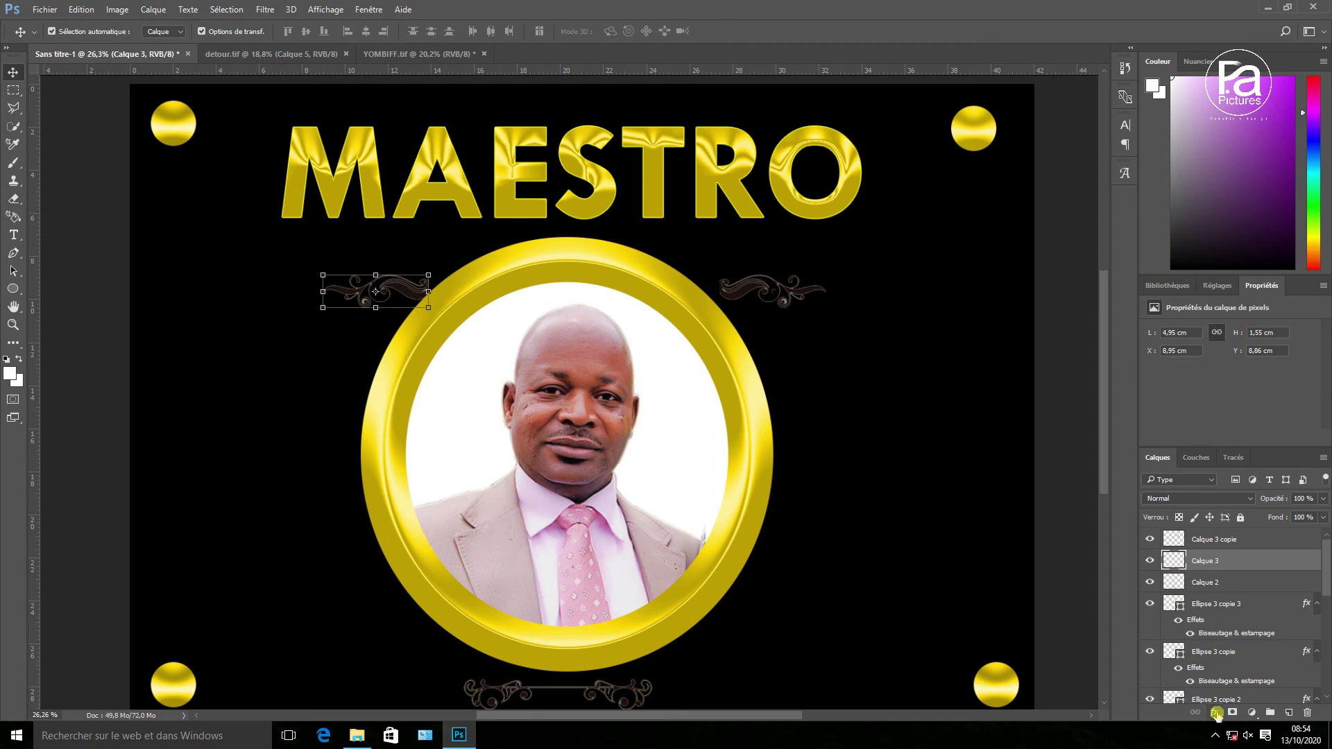
Step: Apply an Incrustation couleur in yellow ffdf00, sampled from the ring, to the ornament left of the portrait and rasterize its layer style
click(1217, 715)
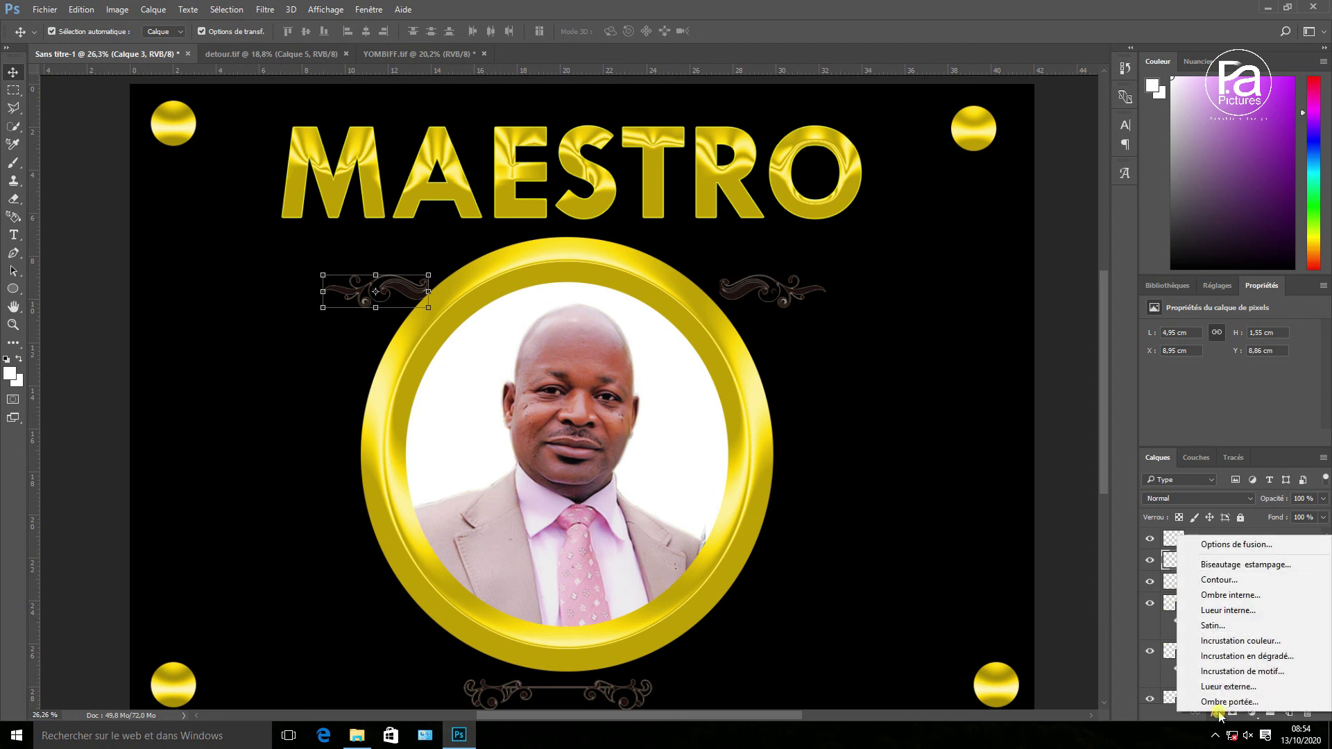
click(1251, 643)
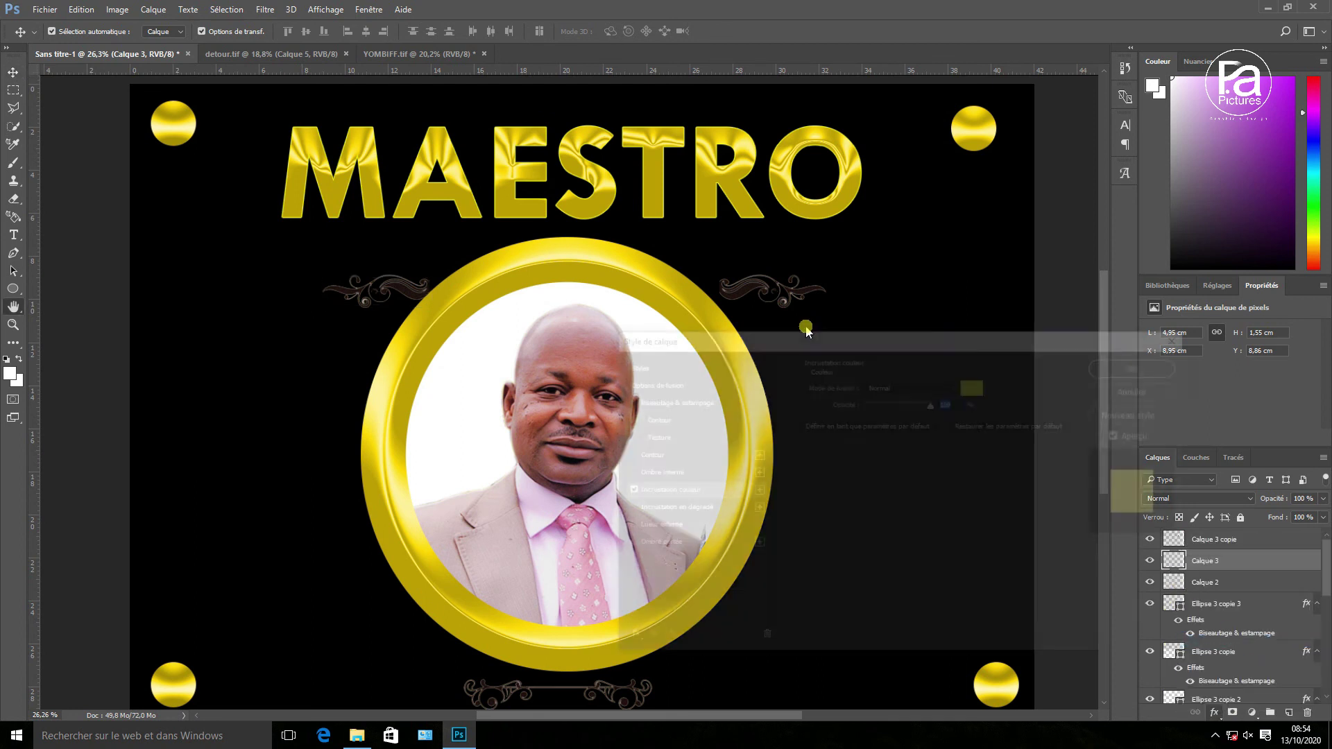
click(978, 386)
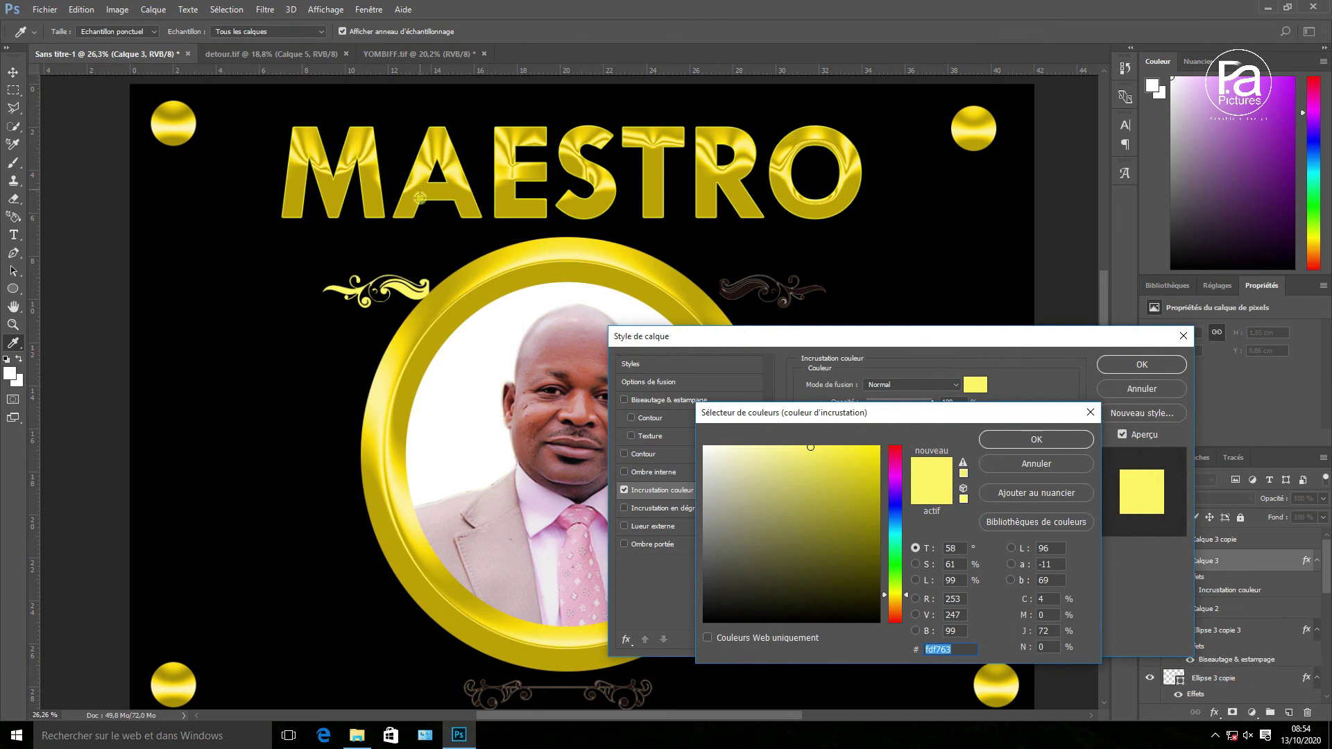
click(546, 256)
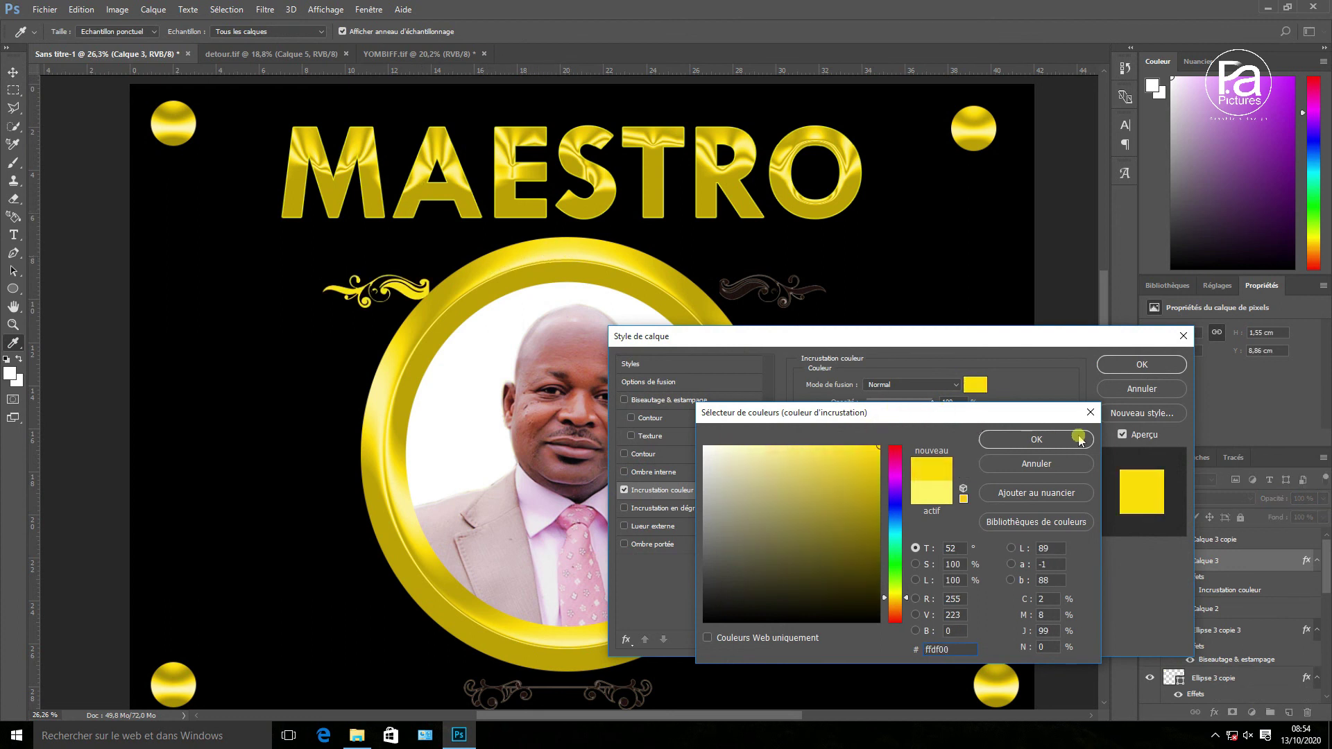
click(1019, 444)
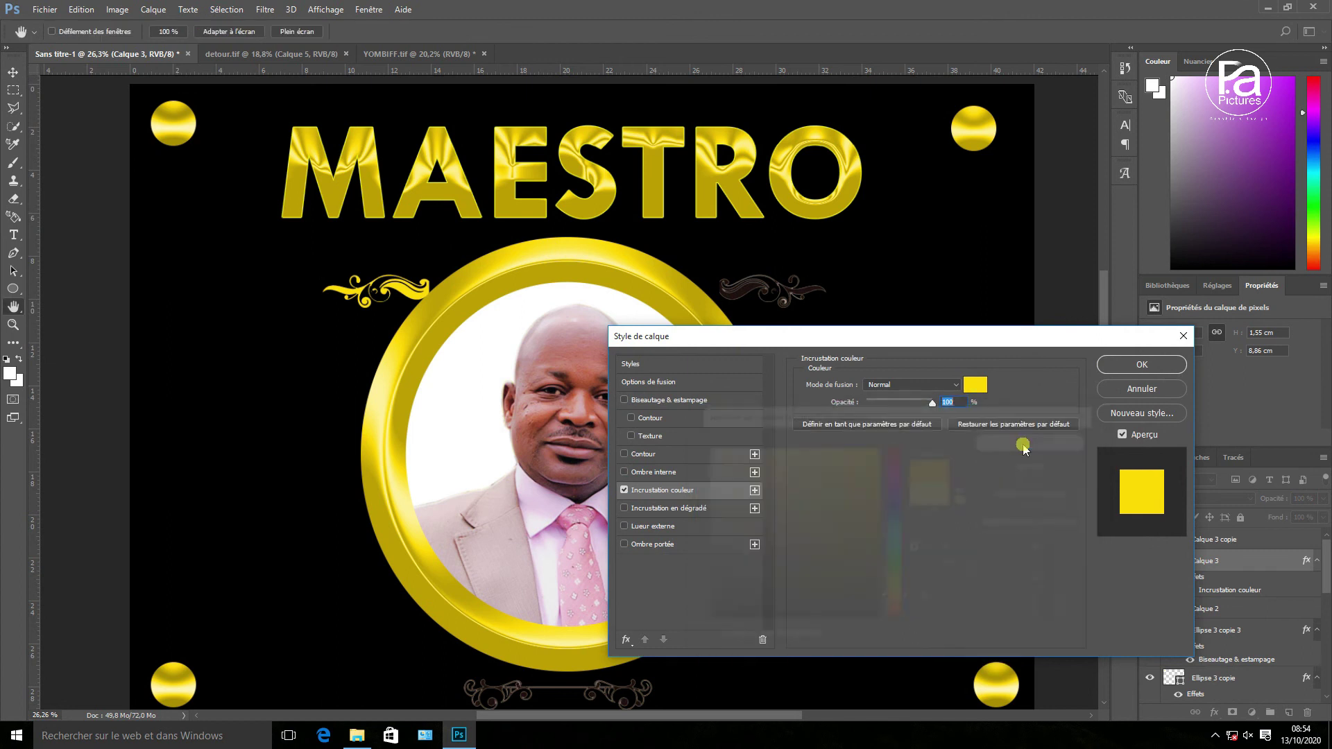
click(1142, 365)
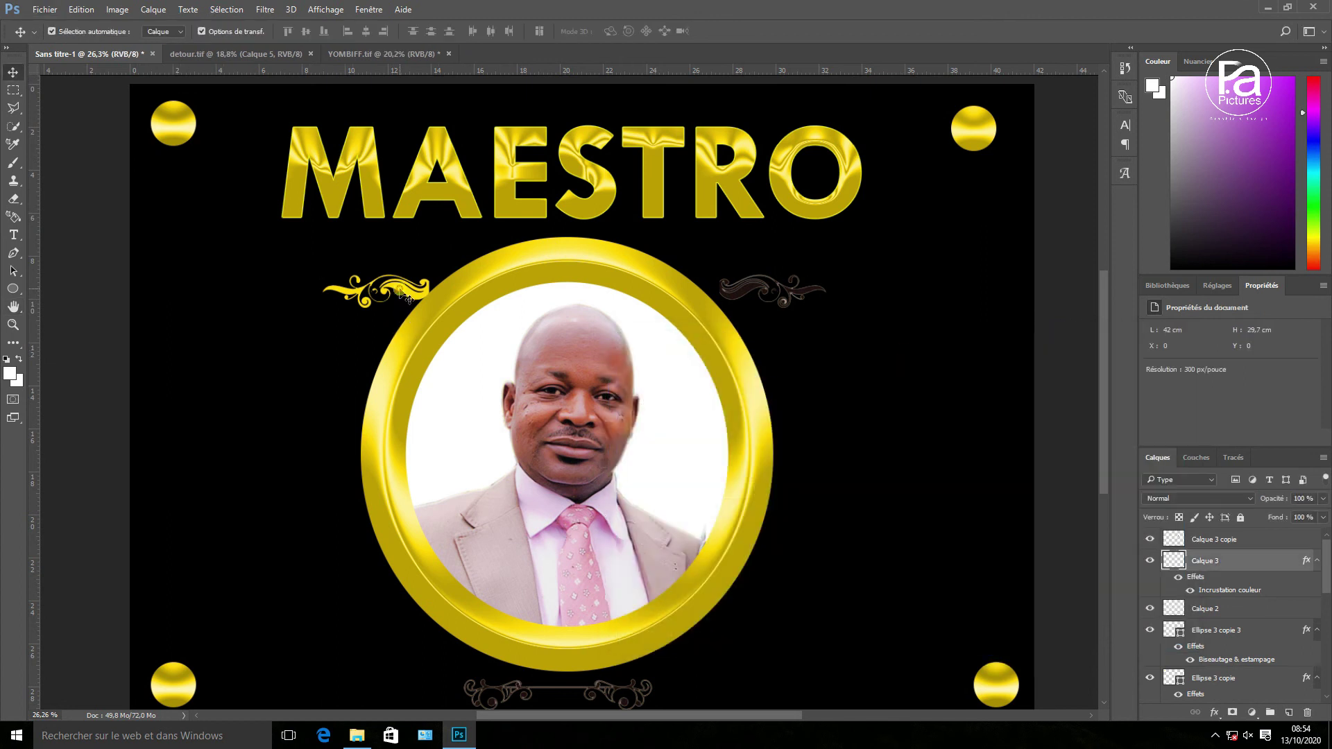
right_click(1232, 559)
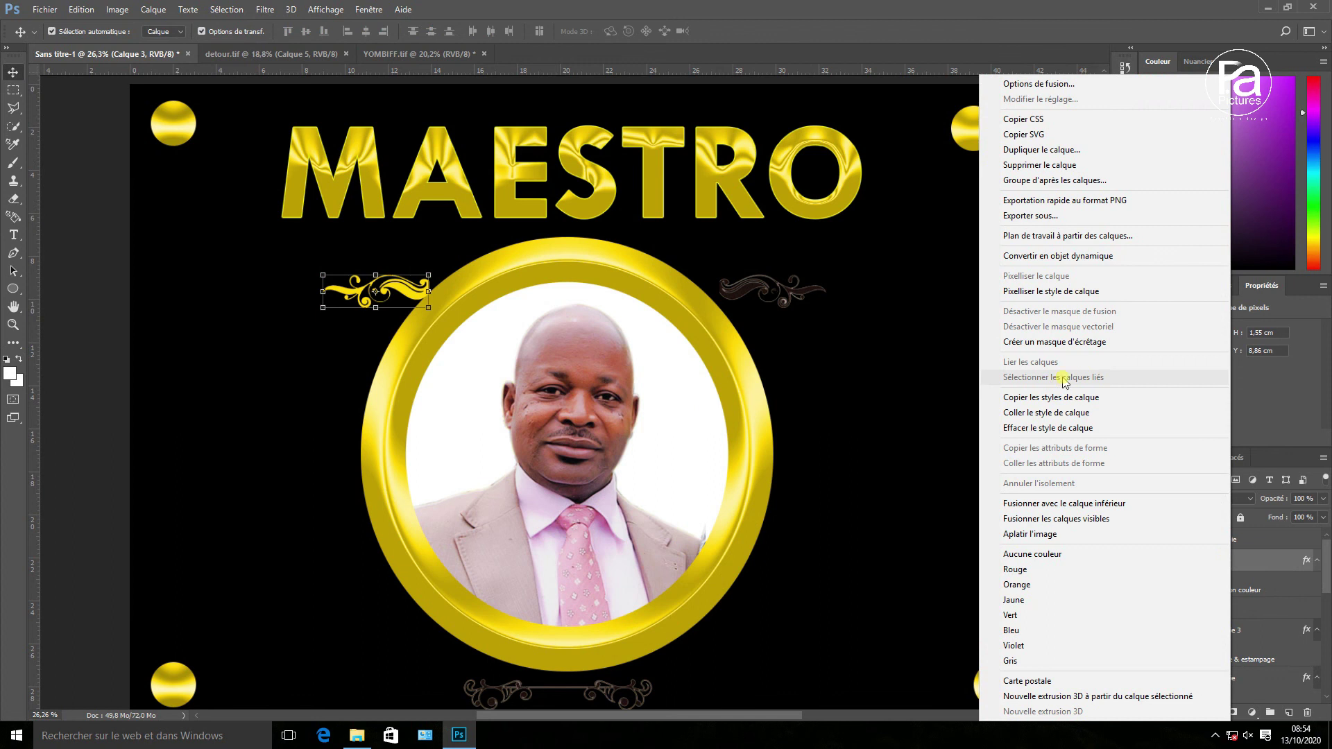
click(1066, 293)
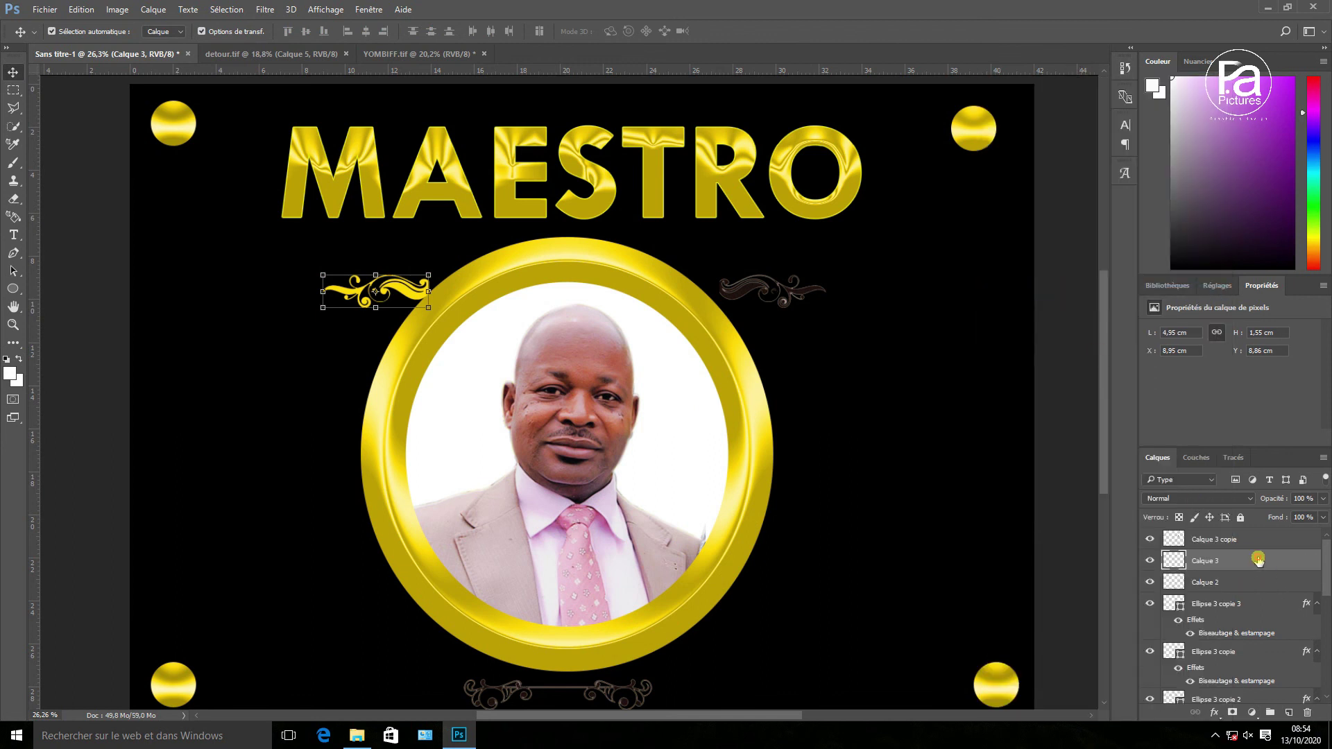
Step: Apply Biseautage & estampage to the yellow left ornament with Biseau interne, depth 105% and size 221 px
click(1213, 721)
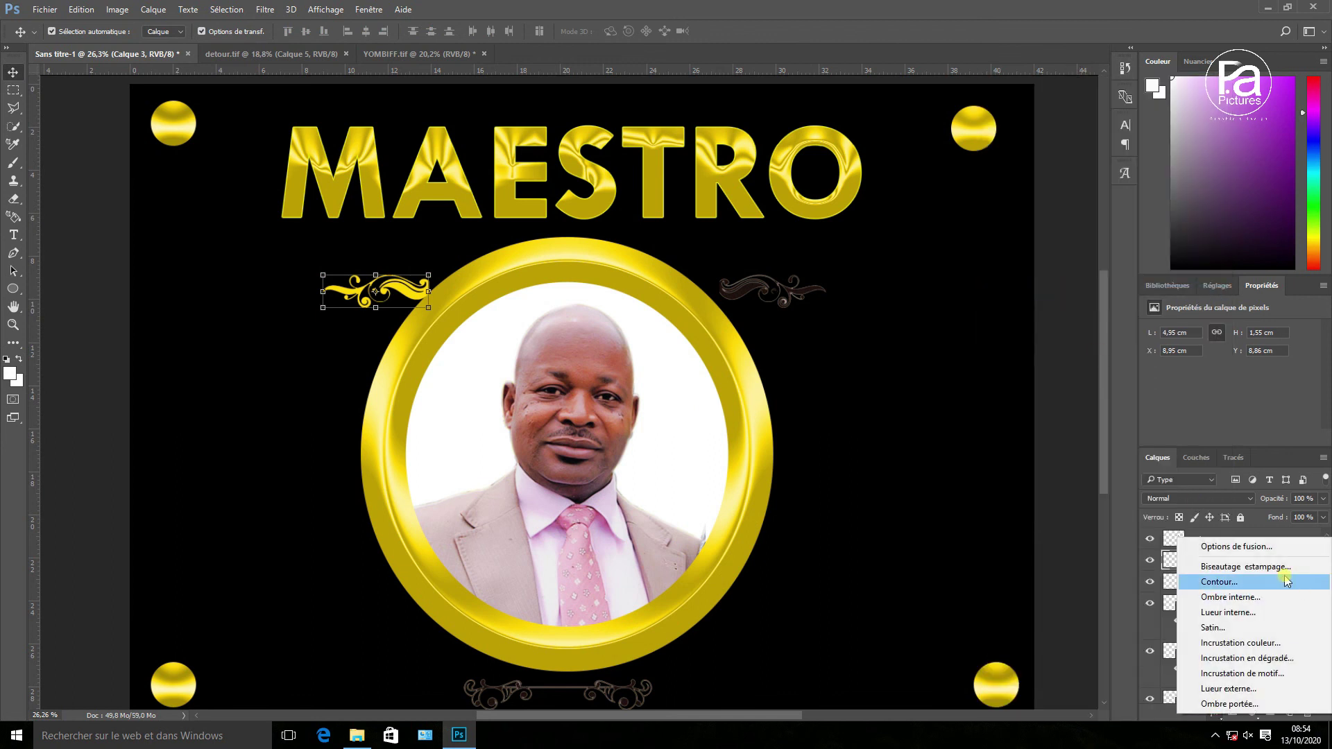
click(922, 332)
key(space)
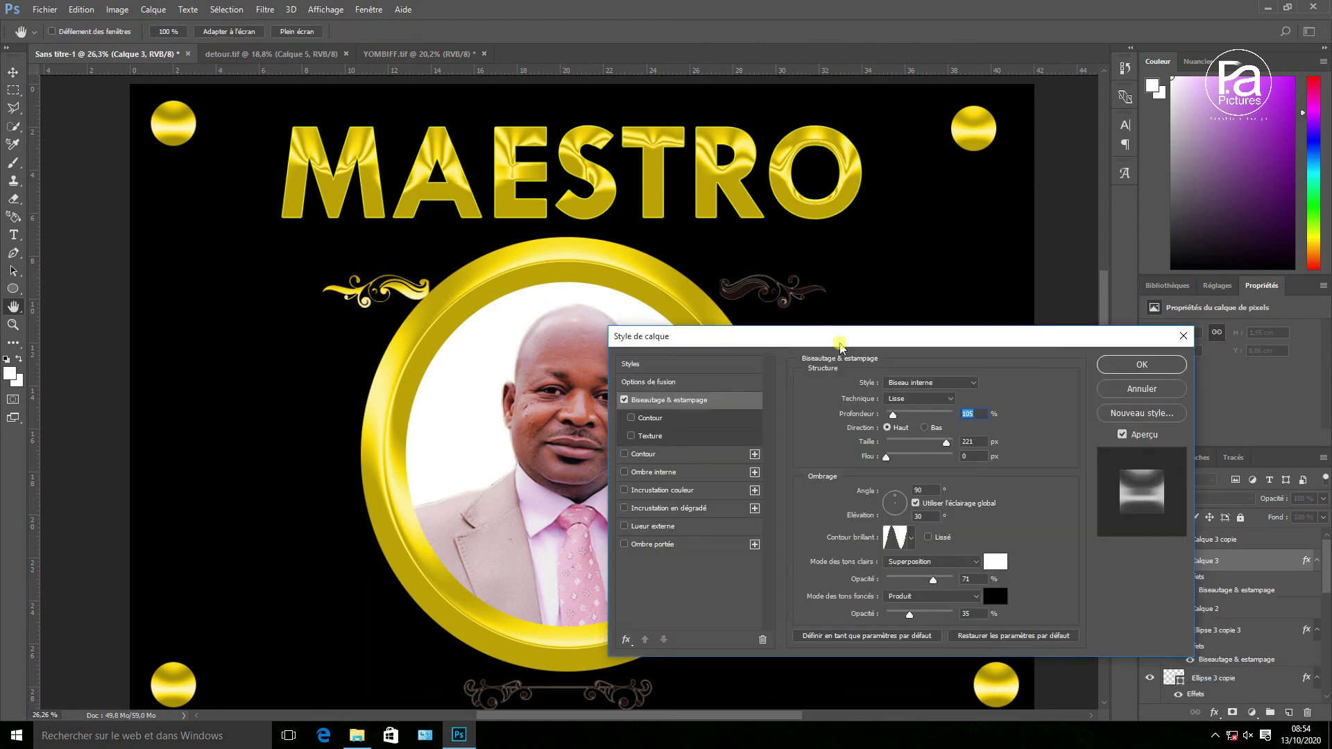
key(Return)
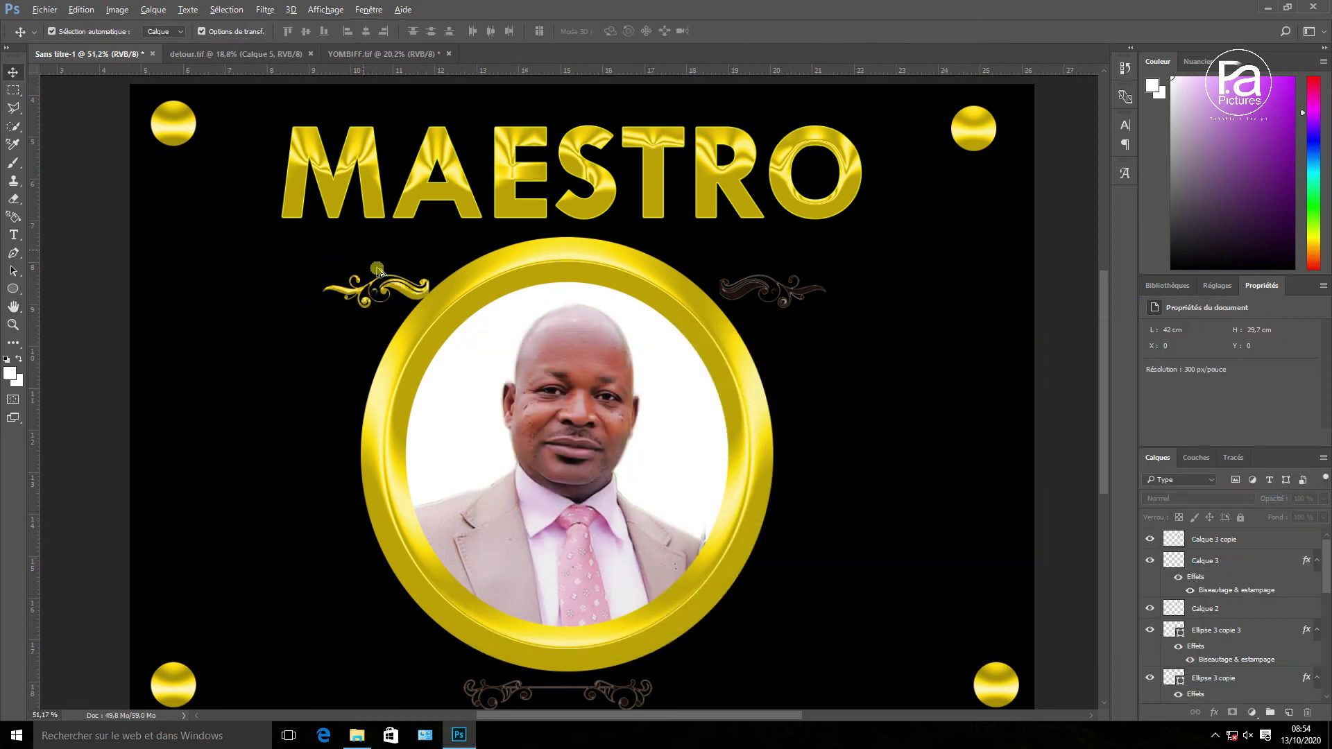
Step: Examine the poster's gold title, portrait ring, side ornaments and lower ornament up close
scroll(427, 290, up, 5)
scroll(566, 326, down, 3)
drag(559, 298, 559, 387)
scroll(624, 360, down, 4)
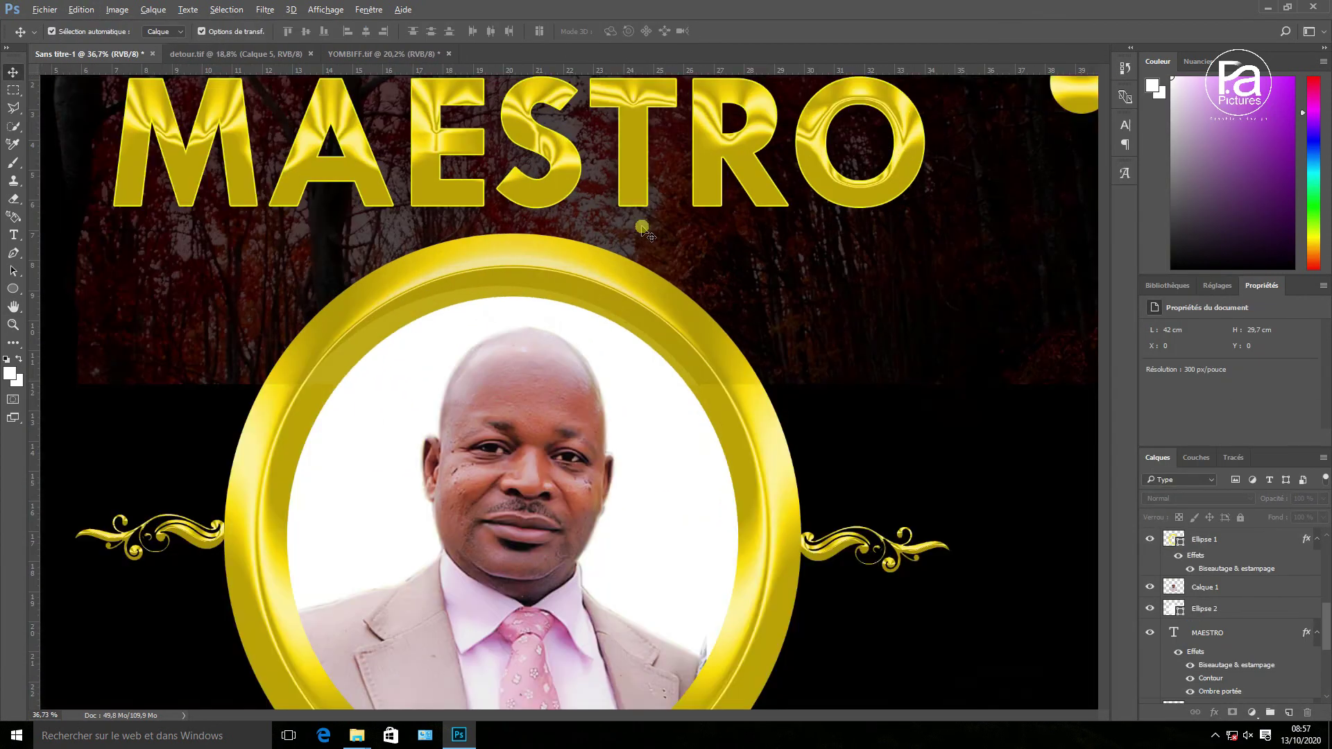
scroll(642, 227, up, 2)
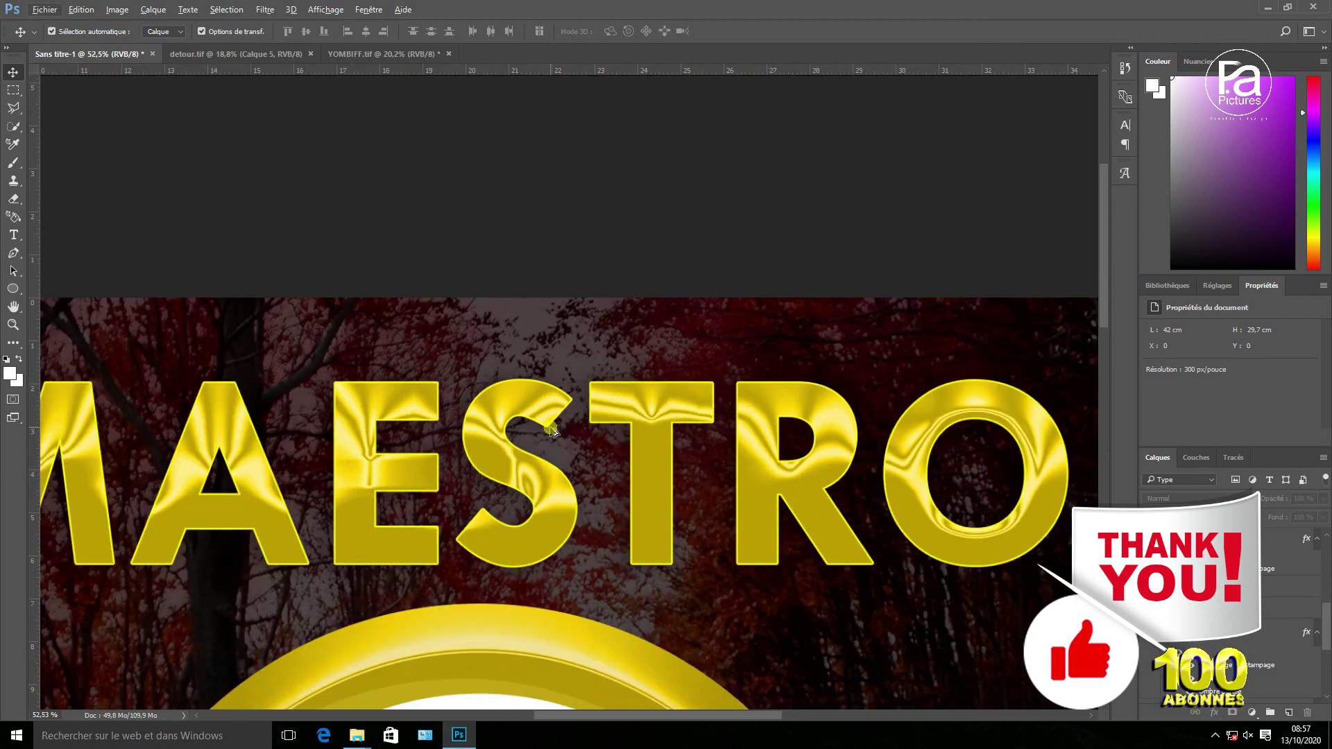
scroll(553, 432, down, 3)
scroll(553, 432, down, 5)
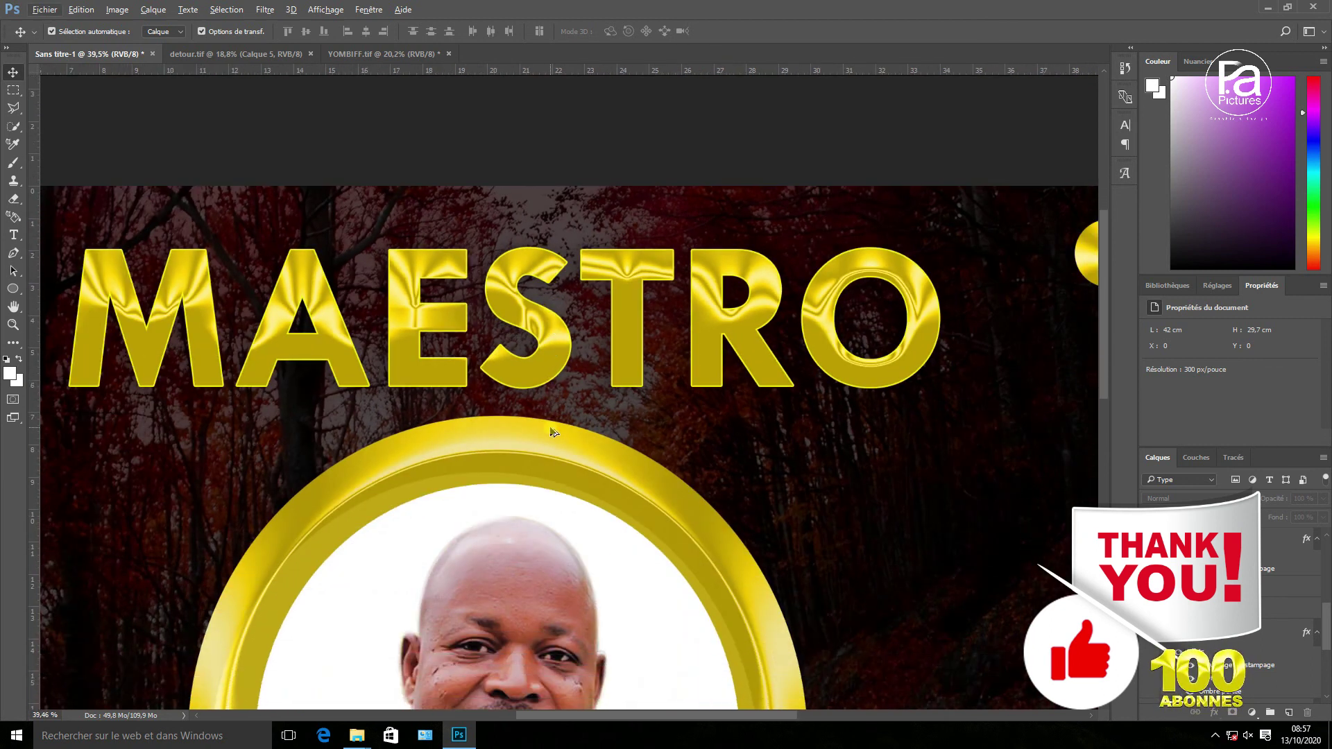
scroll(552, 430, down, 8)
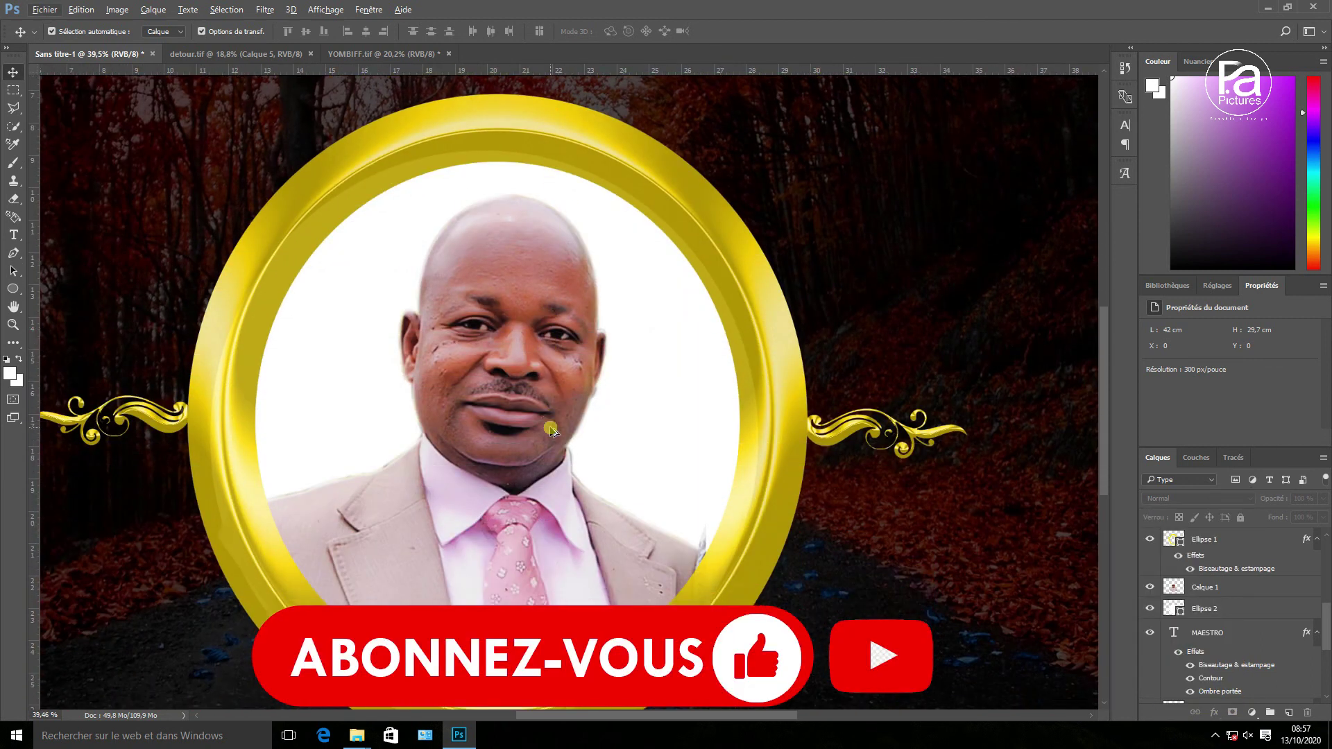
scroll(552, 430, down, 5)
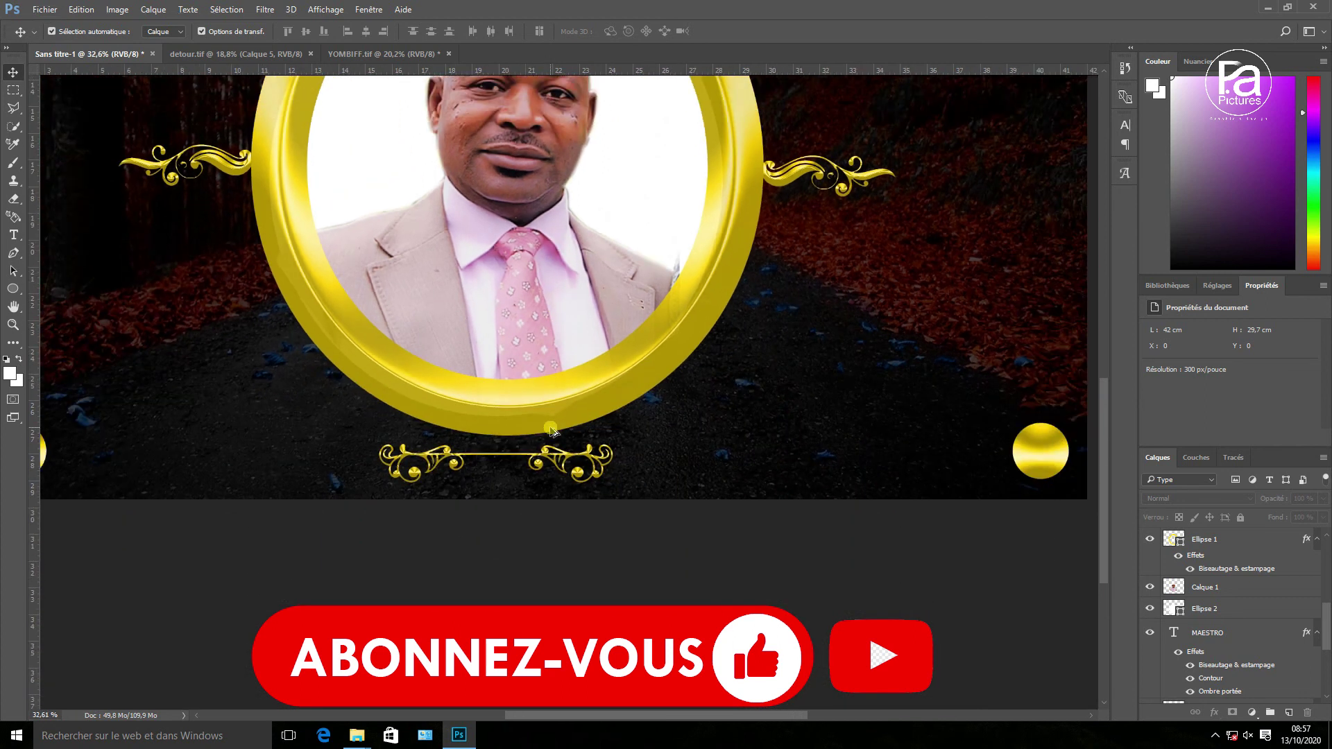